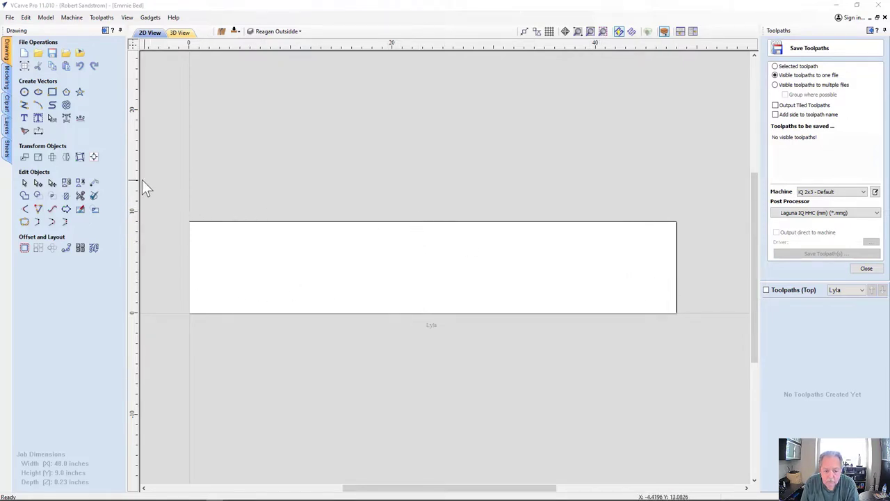
Start a new text object on the drawing and switch to the Character Map app
left_click(7, 148)
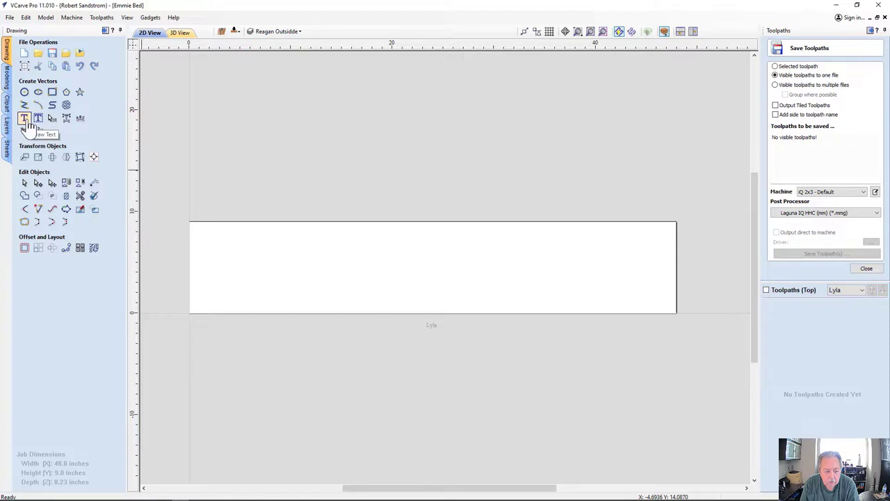
left_click(25, 120)
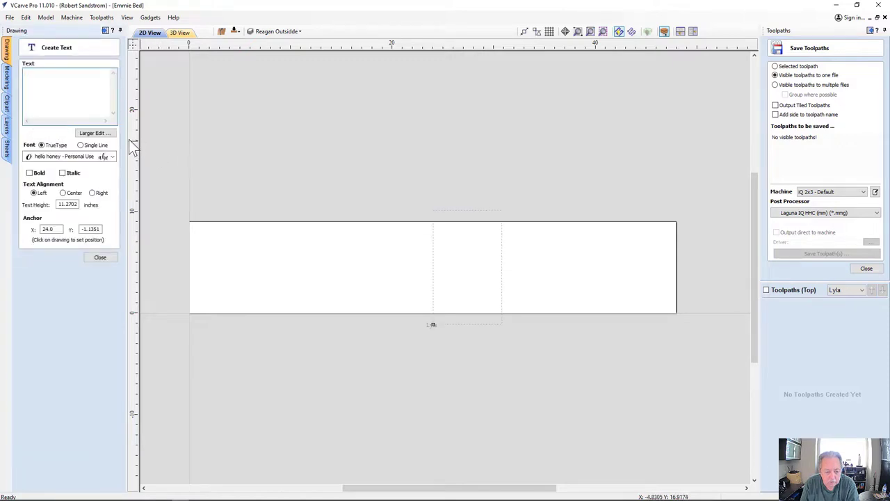
left_click(56, 86)
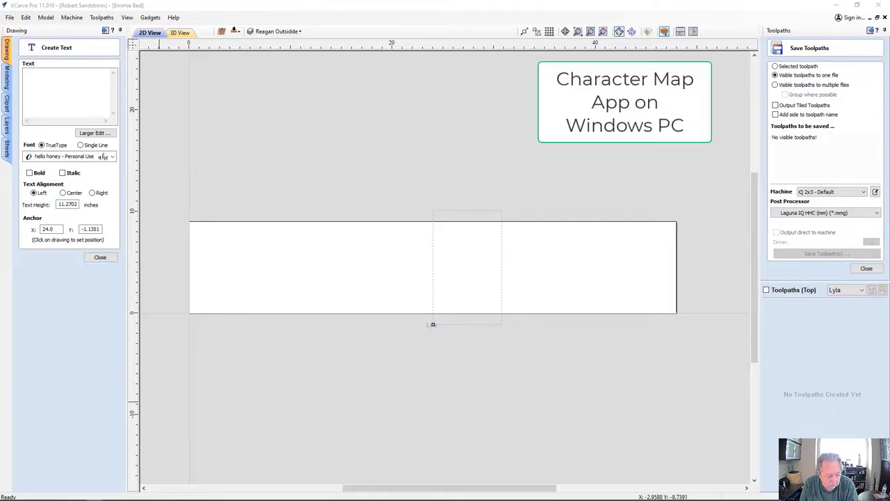
left_click_drag(21, 224, 621, 231)
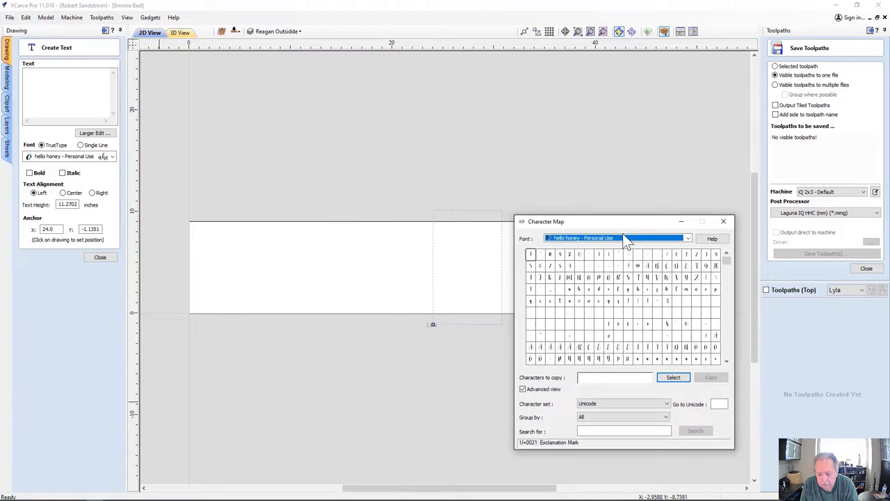
Choose the "hello honey - Personal Use" font in the Character Map
left_click(686, 239)
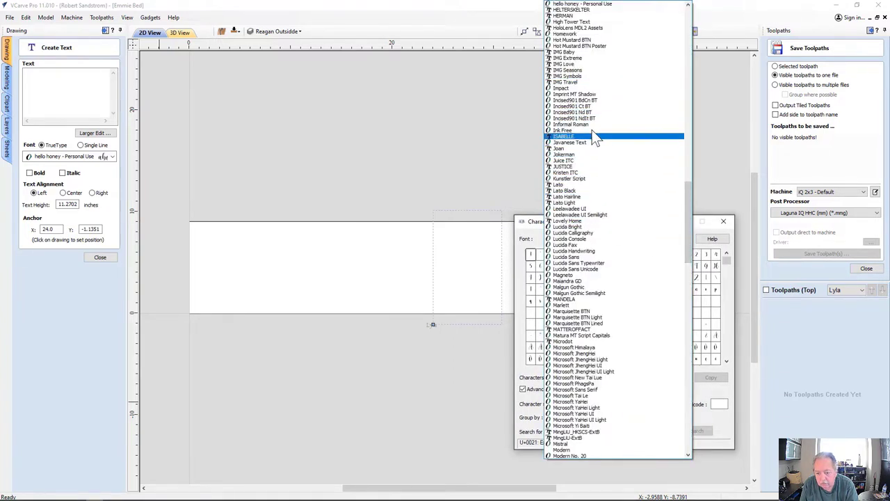
scroll(609, 69, "up", 2)
scroll(608, 66, "up", 2)
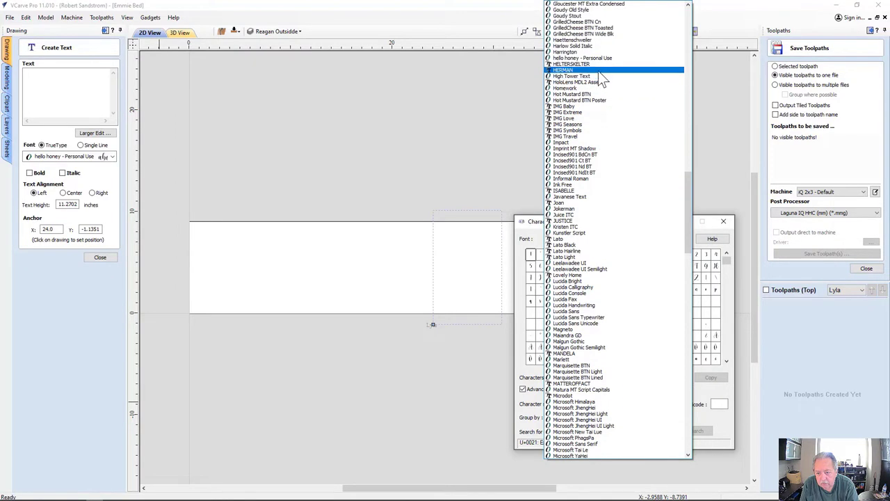
left_click(596, 58)
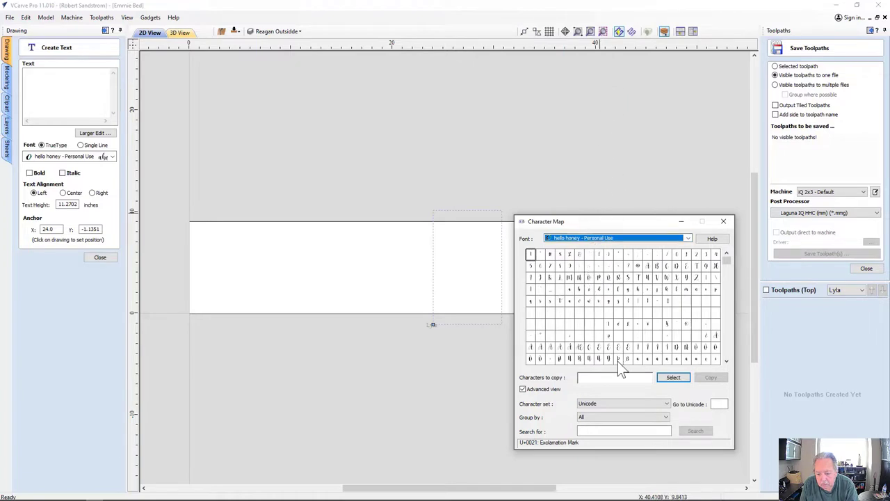
Group the characters by Unicode Subrange and show the Private Use Characters
left_click(666, 417)
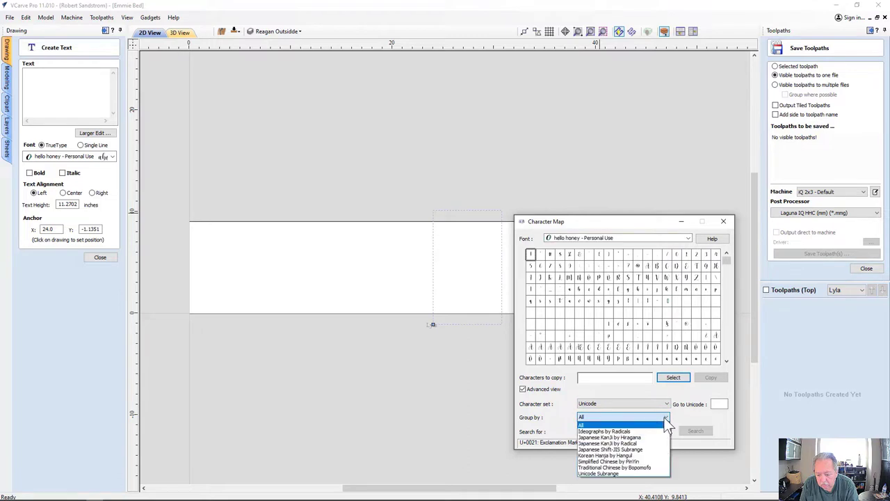
left_click(627, 475)
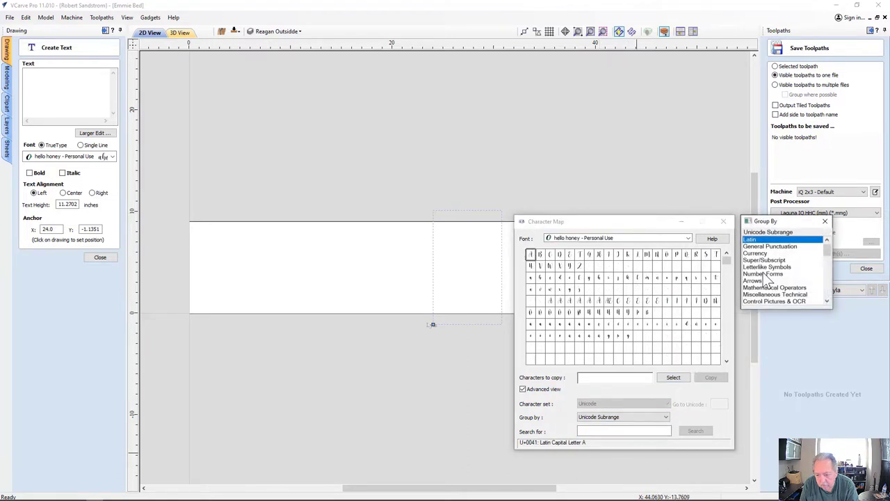
left_click_drag(826, 248, 793, 302)
left_click(790, 302)
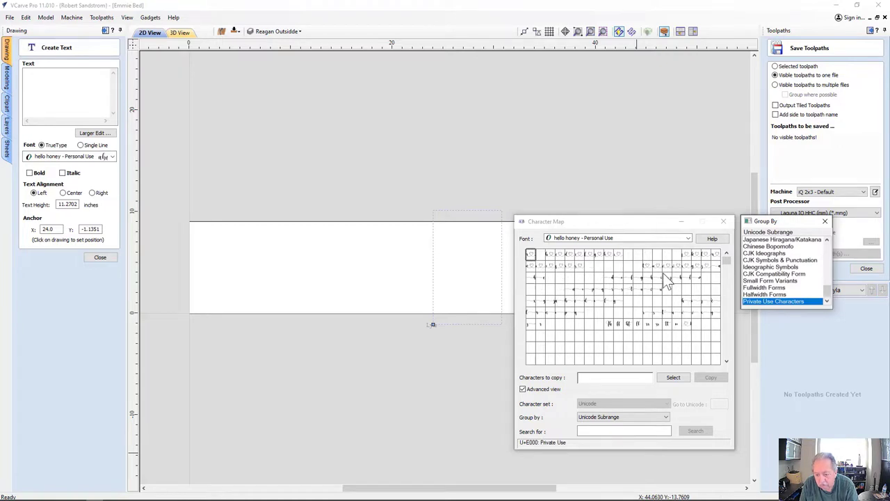
Preview the font's private-use letters with heart endings and long entrance tails
left_click(579, 255)
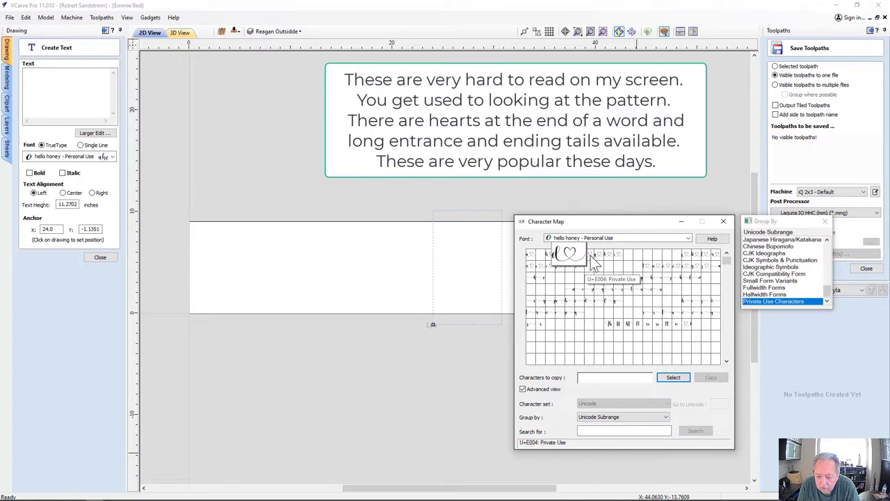
left_click(618, 256)
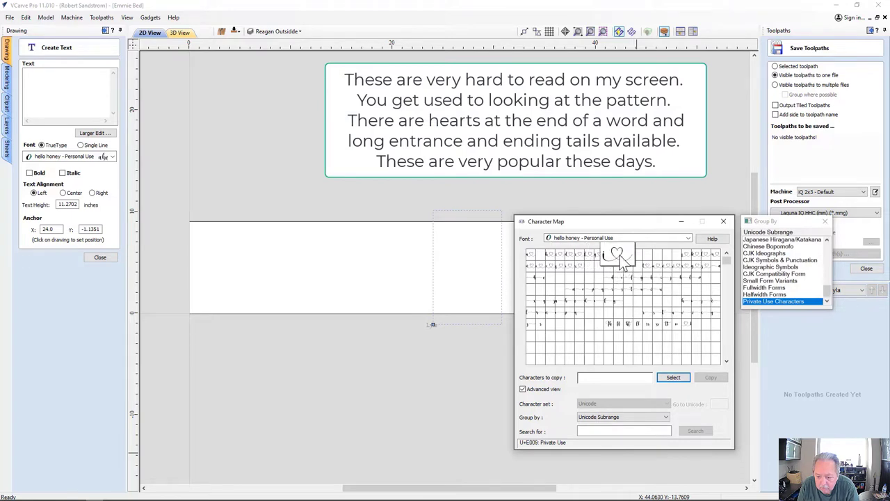
left_click(544, 267)
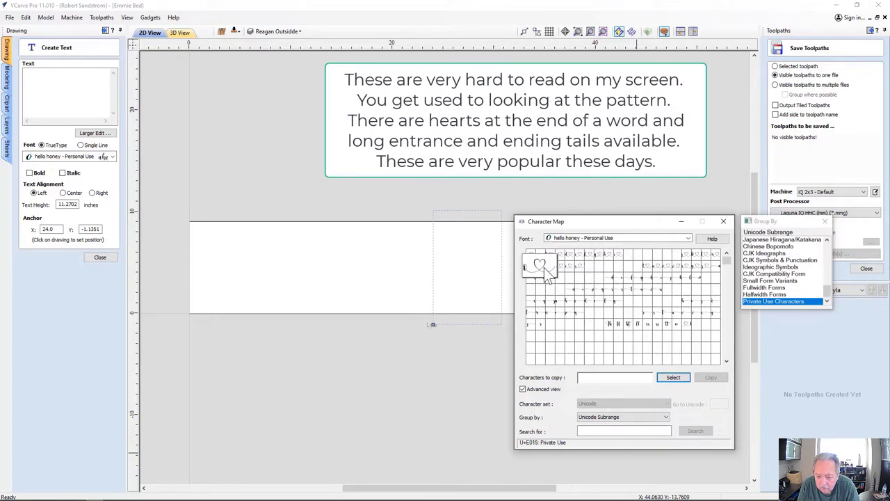
left_click(616, 279)
left_click(658, 289)
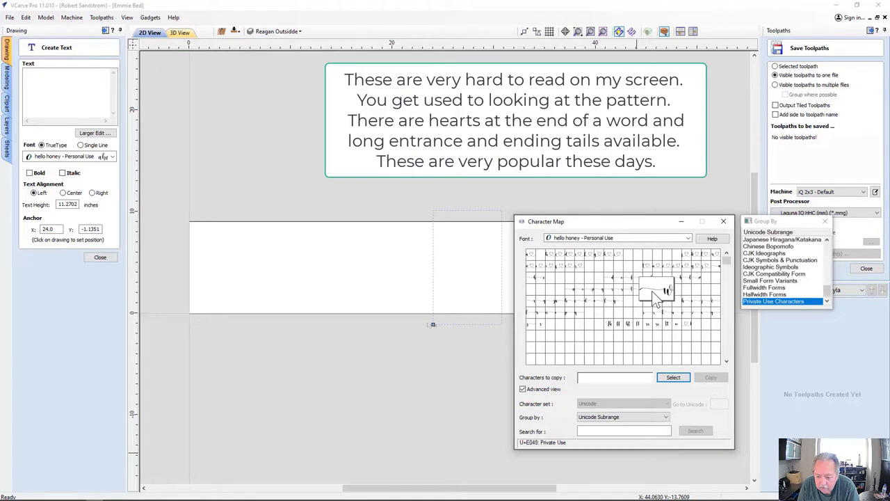
left_click(613, 280)
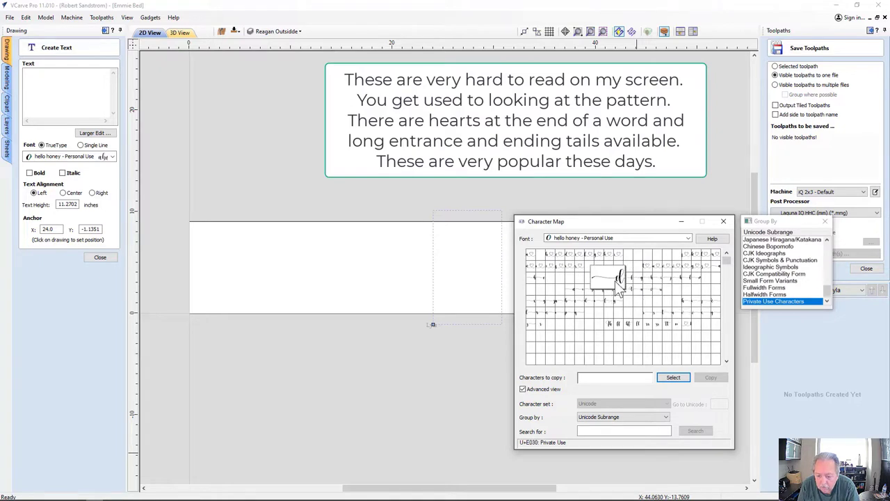
Add the lowercase l with a long entrance tail (U+E038) to the characters to copy, followed by the name's two plain middle letters
left_click(665, 280)
left_click(696, 278)
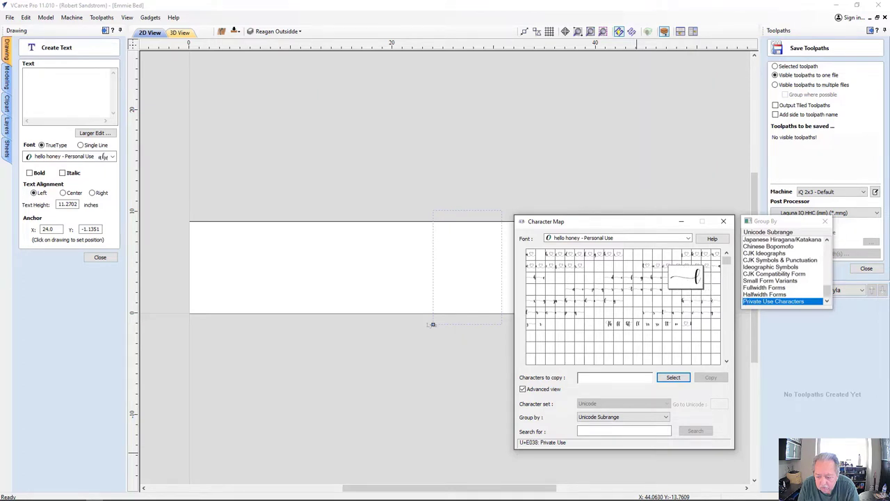
left_click(672, 377)
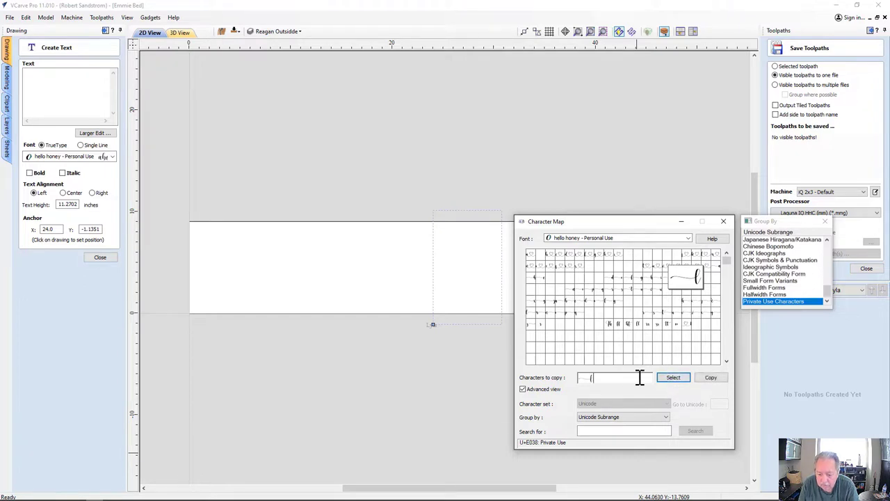
type("E")
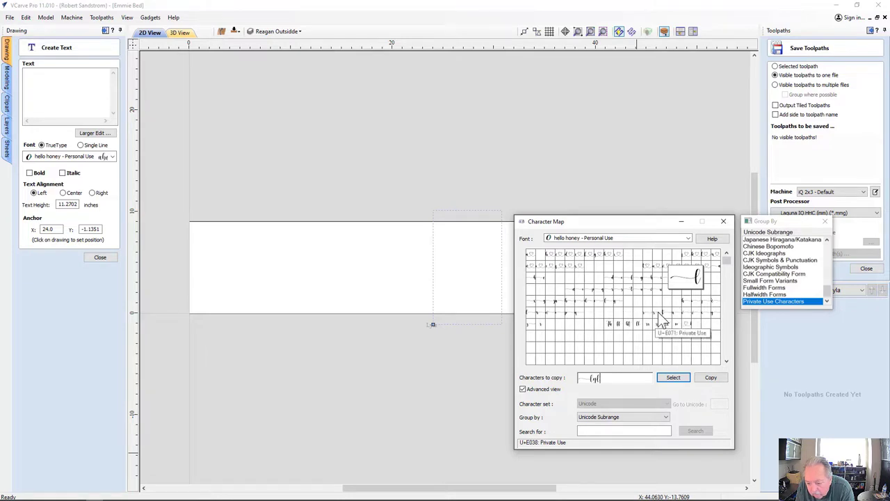
Finish the name with the lowercase a that has a long ending tail (U+E053) and copy the whole string
left_click(575, 301)
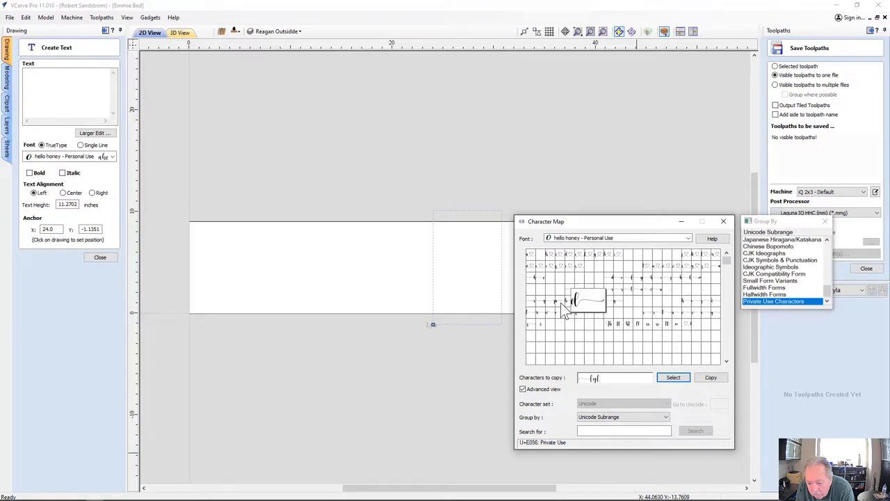
left_click(563, 304)
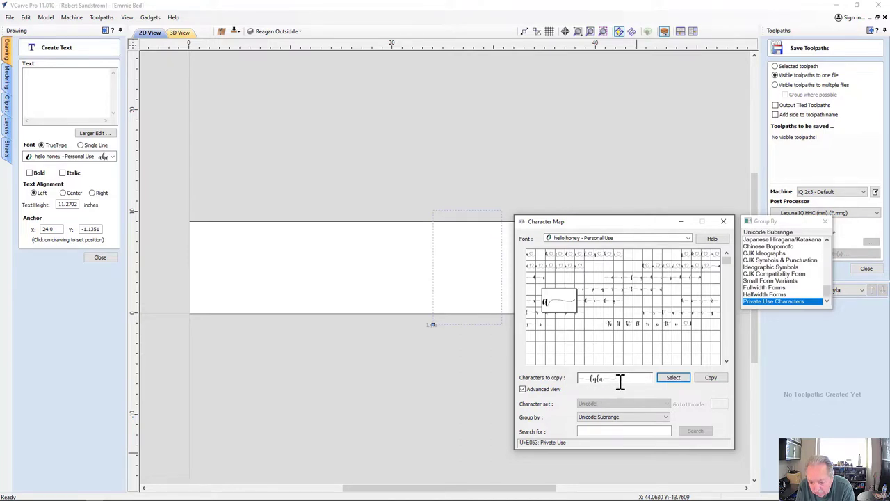
left_click(704, 381)
Paste the copied characters as the text in the hello honey font and finish creating the text
left_click(51, 86)
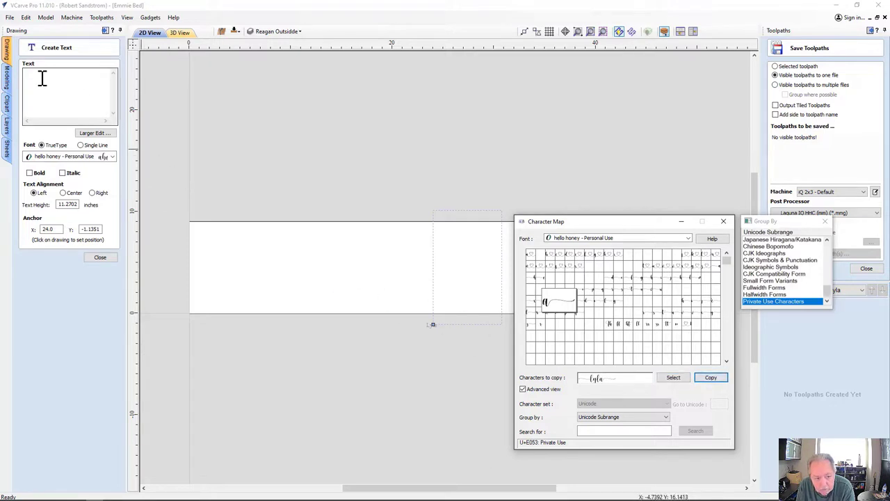
left_click(37, 76)
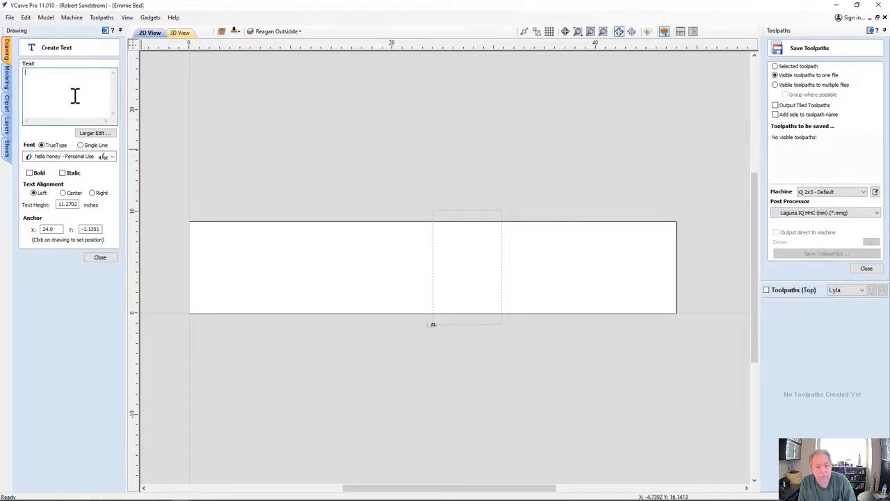
key("ctrl+v")
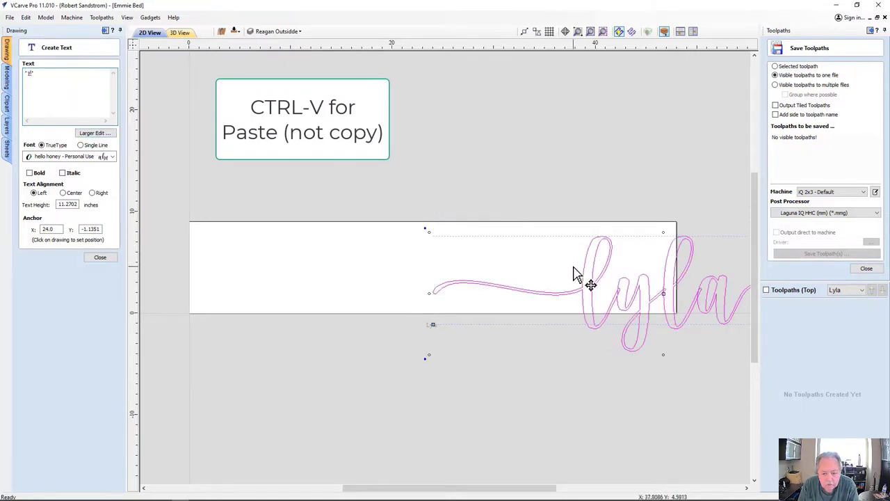
left_click(101, 258)
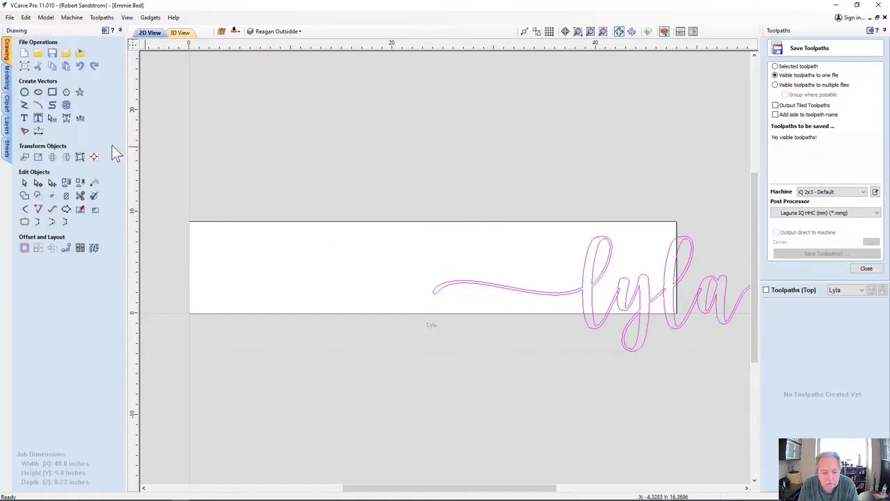
Center the name lettering on the material and shrink it proportionally to about 38.9 by 9.7 inches
left_click(94, 159)
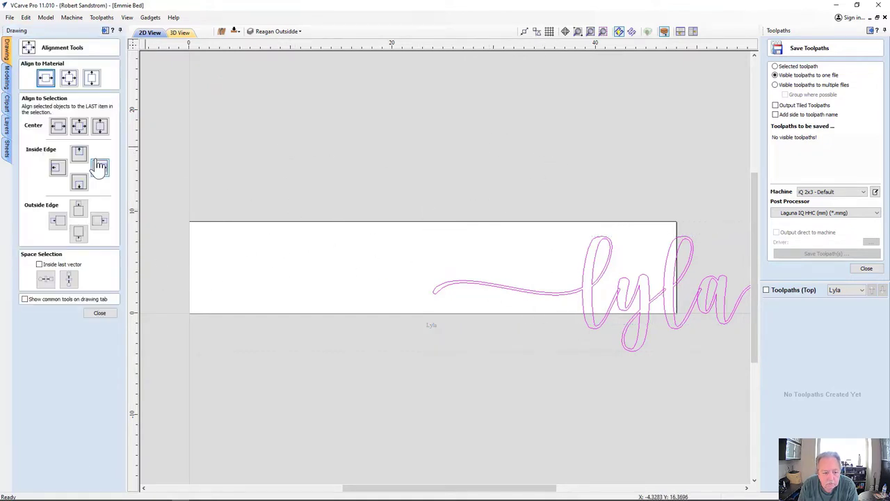
left_click(74, 83)
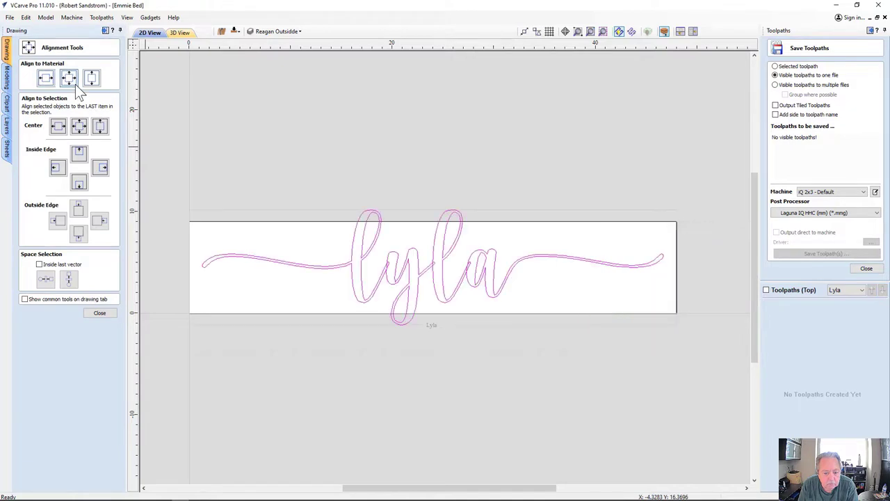
left_click(512, 273)
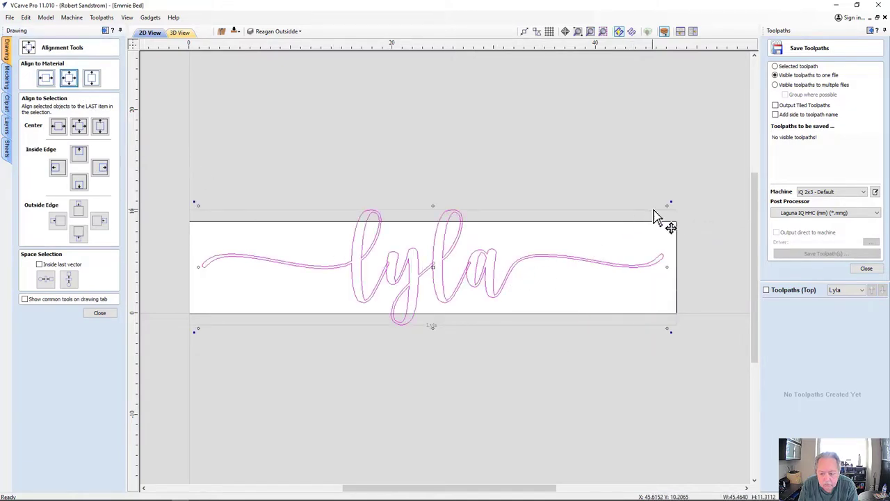
left_click_drag(669, 204, 576, 252)
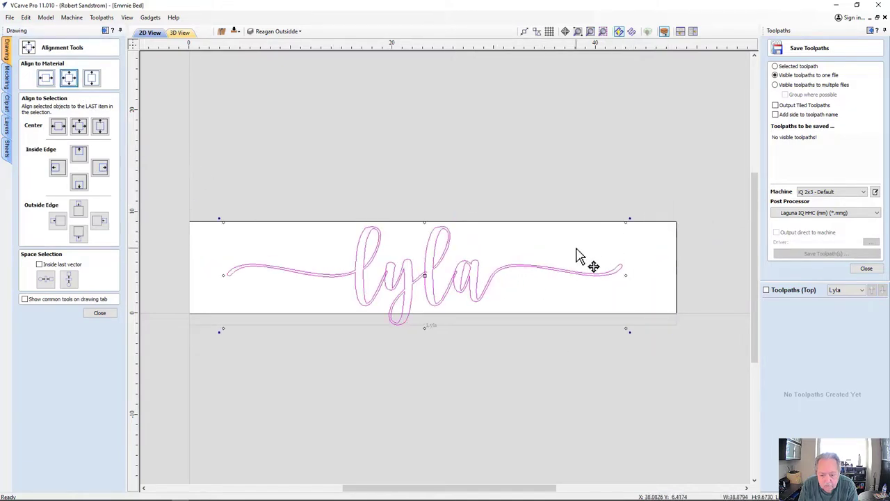
left_click(92, 314)
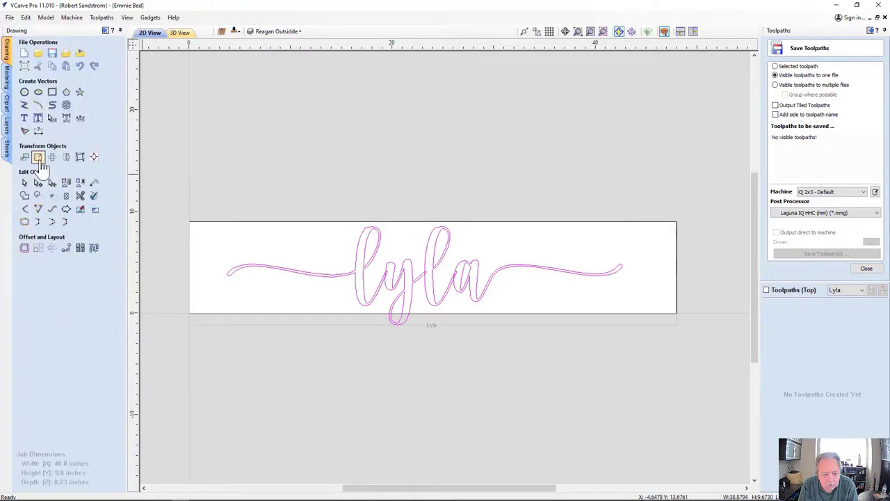
Scale the lettering from its center to a height of 7.5 inches with width and height linked
left_click(38, 158)
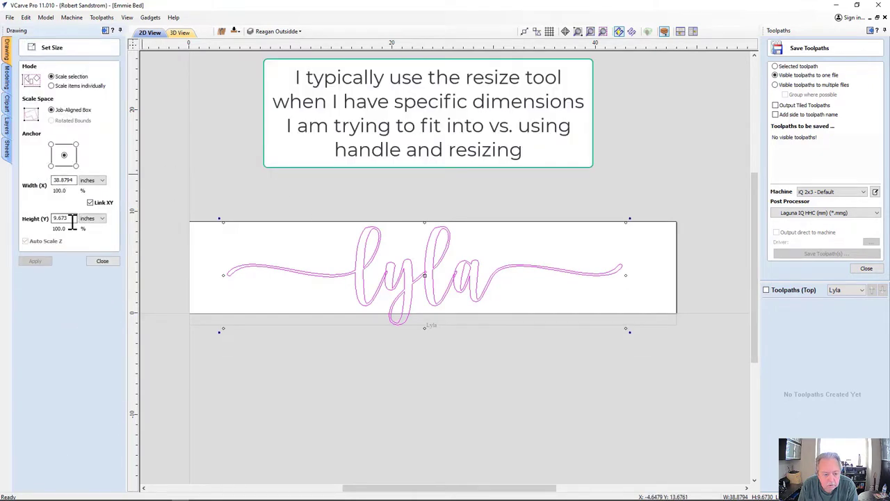
left_click_drag(73, 220, 41, 220)
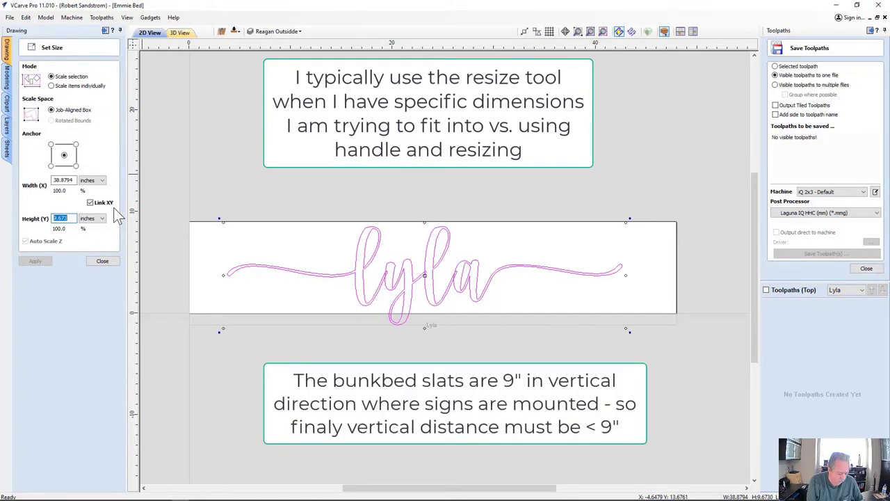
type("7.5")
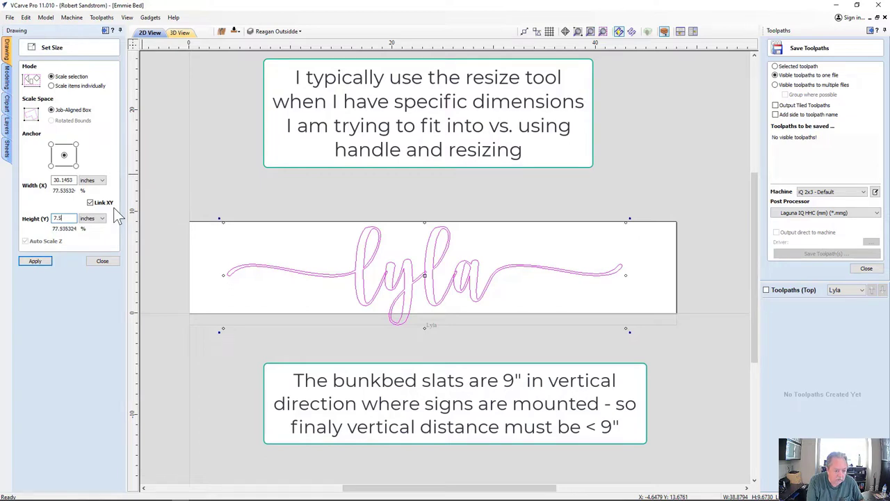
key("Return")
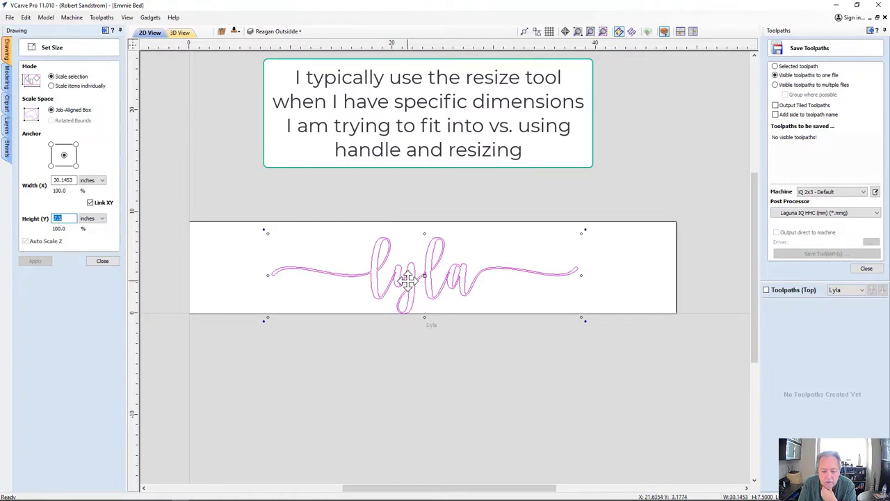
left_click(105, 258)
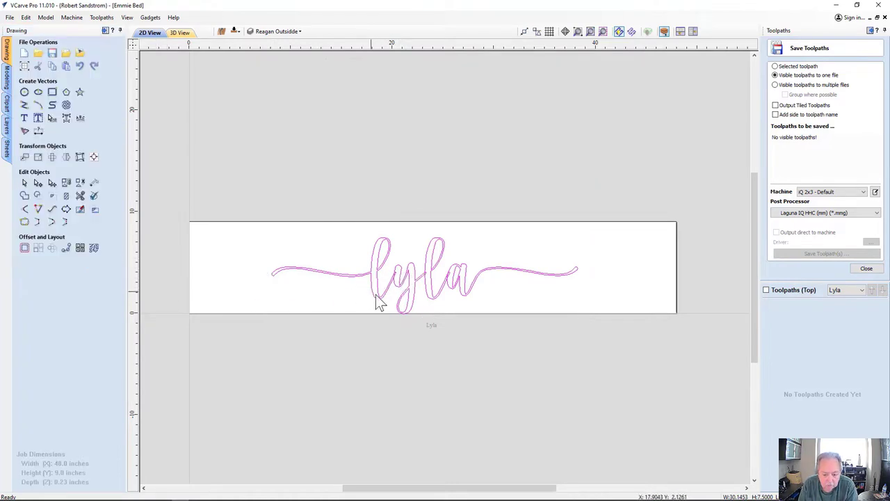
scroll(387, 303, "up", 2)
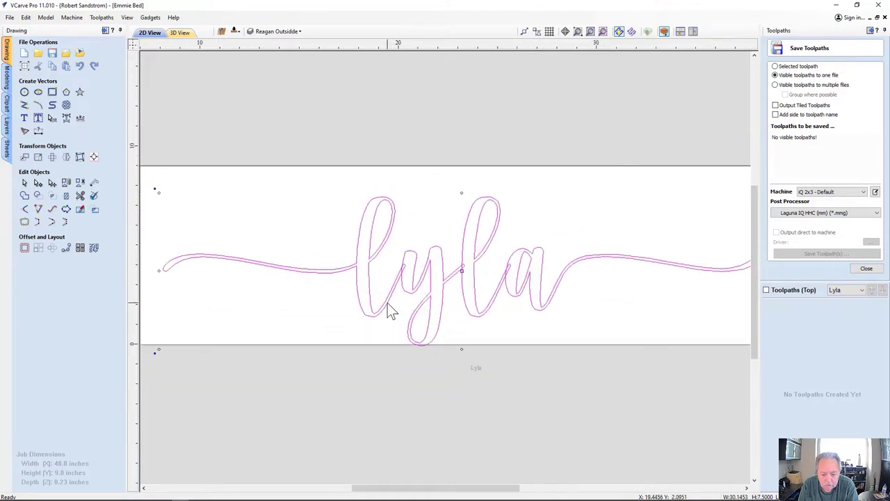
Center the name lettering on the material both horizontally and vertically
left_click(94, 158)
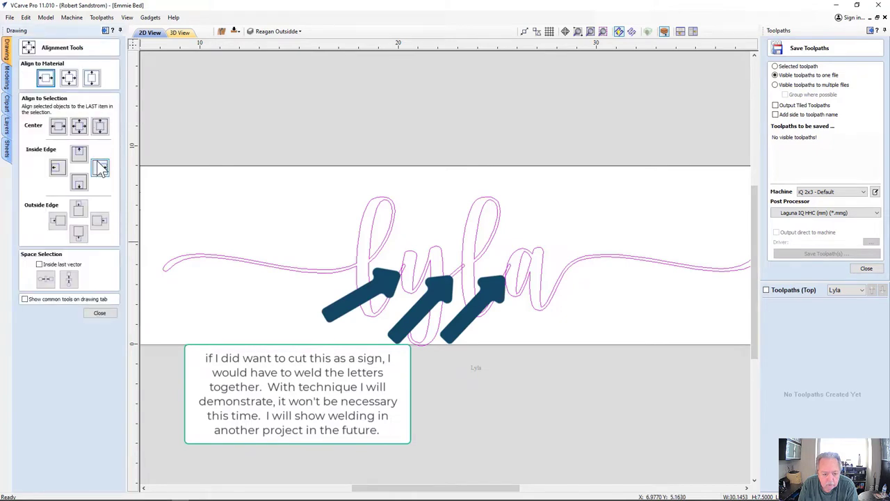
left_click(69, 80)
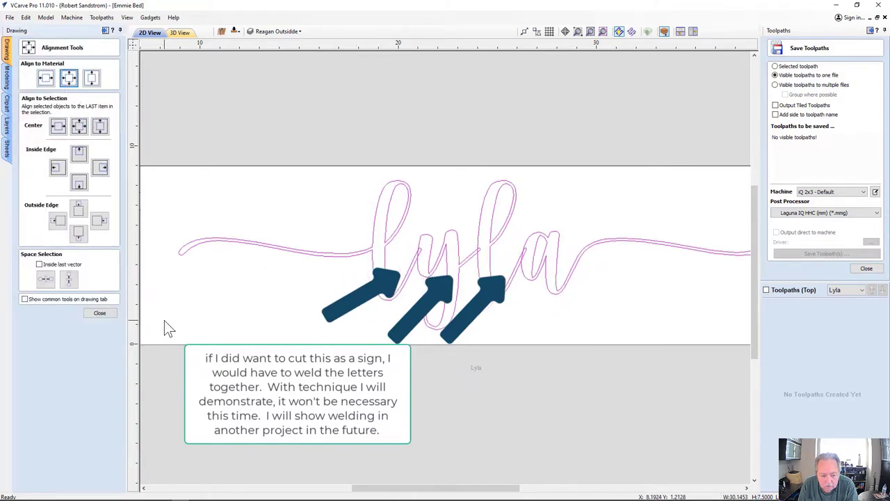
left_click(112, 313)
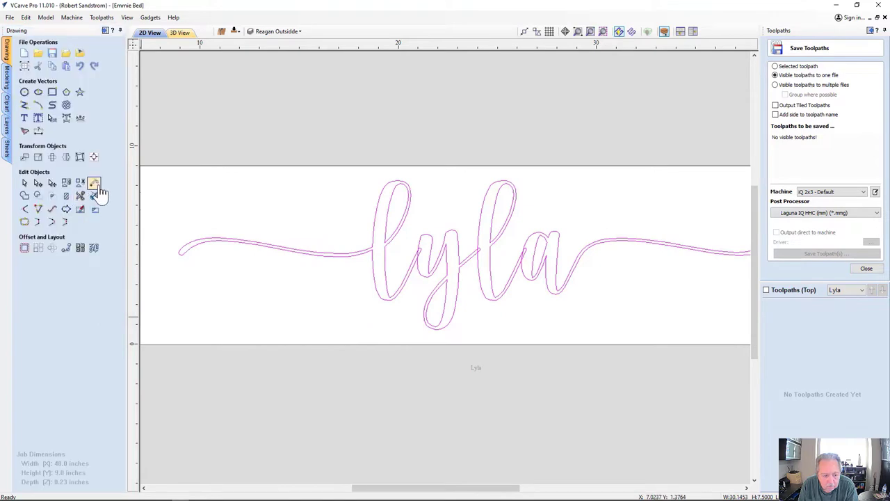
Measure the stroke thickness at the thin connecting tail of the first l
left_click(94, 185)
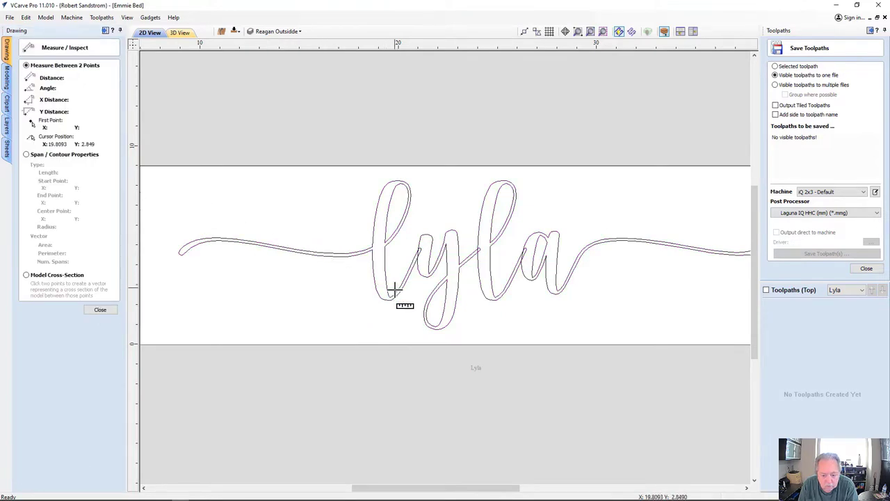
scroll(395, 288, "up", 4)
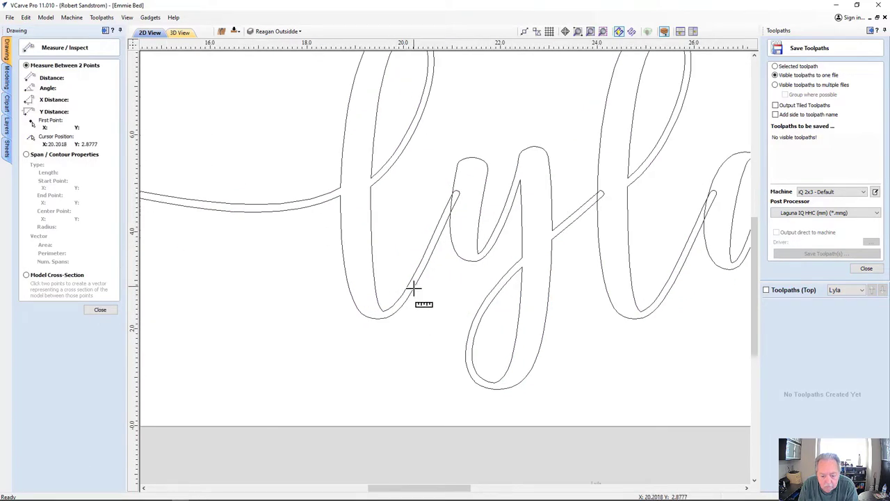
left_click(413, 286)
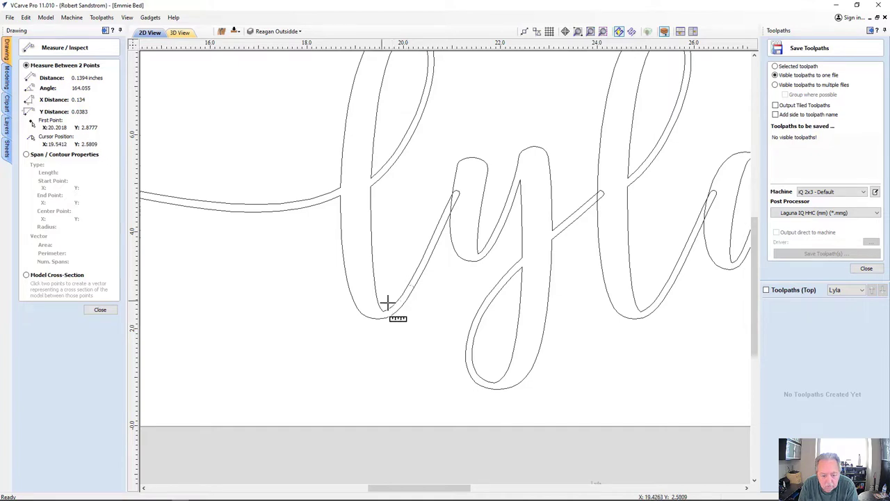
left_click(102, 312)
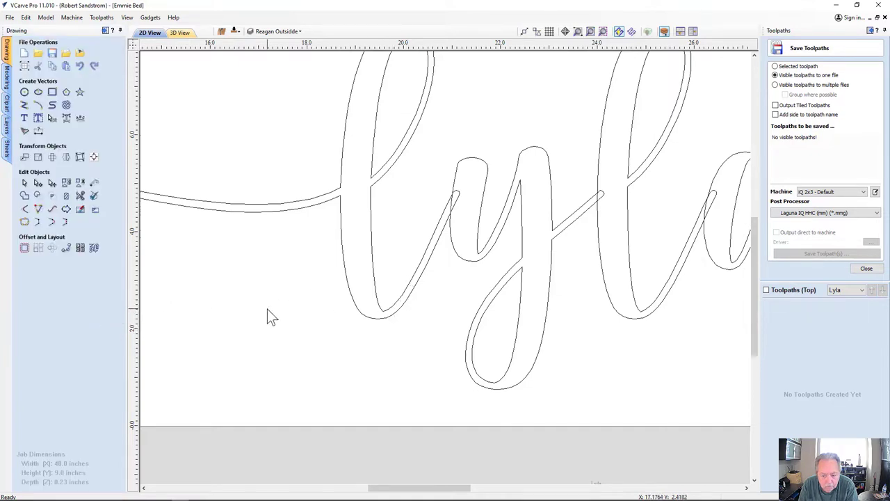
scroll(267, 309, "down", 4)
scroll(274, 276, "down", 2)
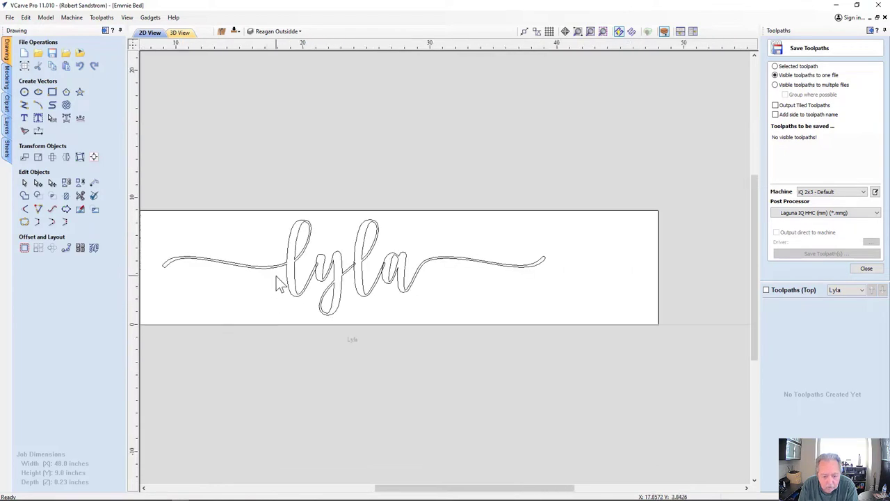
Try an outward offset of the lettering by 0.25 inches with the original deleted, and undo it
left_click(286, 276)
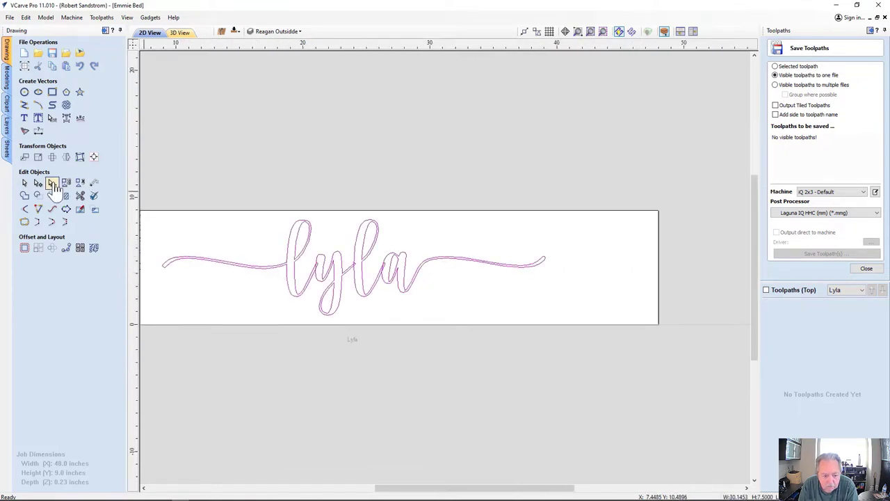
left_click(24, 223)
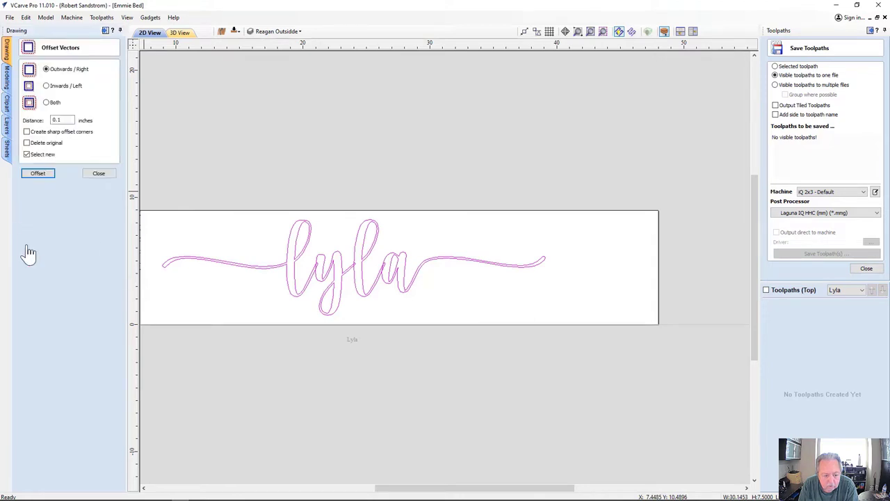
double_click(63, 119)
type("0.25")
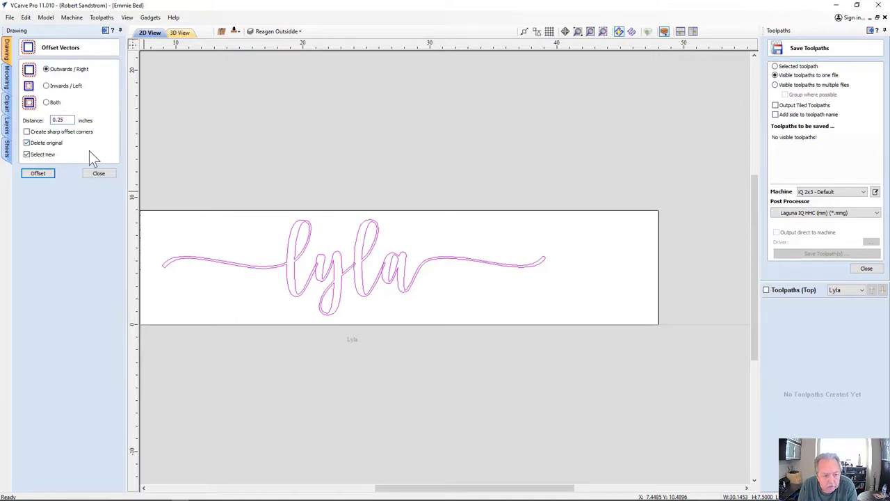
left_click(44, 174)
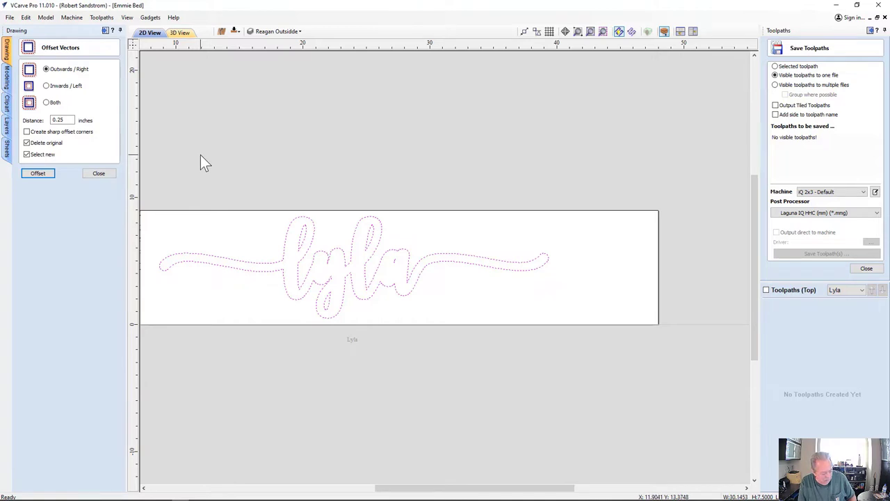
key("ctrl+z")
key("ctrl+z")
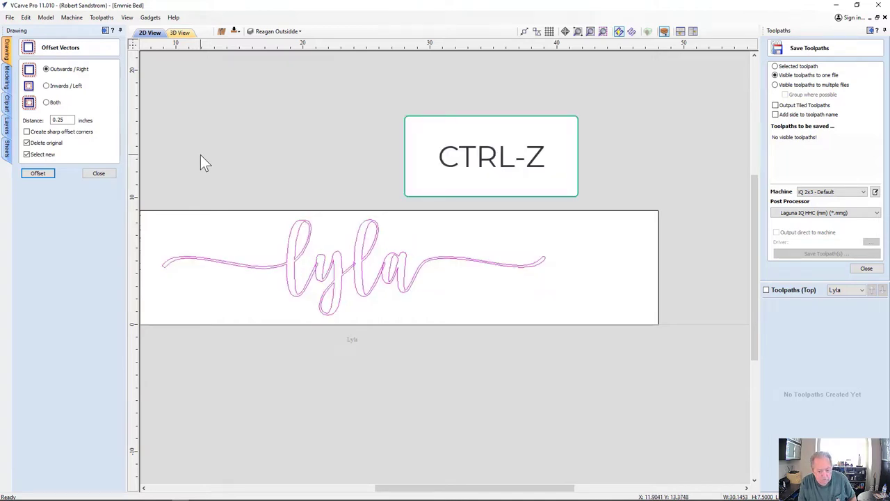
Offset the lettering outwards by 0.2 inches with the original kept, and delete the original lettering inside the new outline
left_click(67, 120)
key("BackSpace")
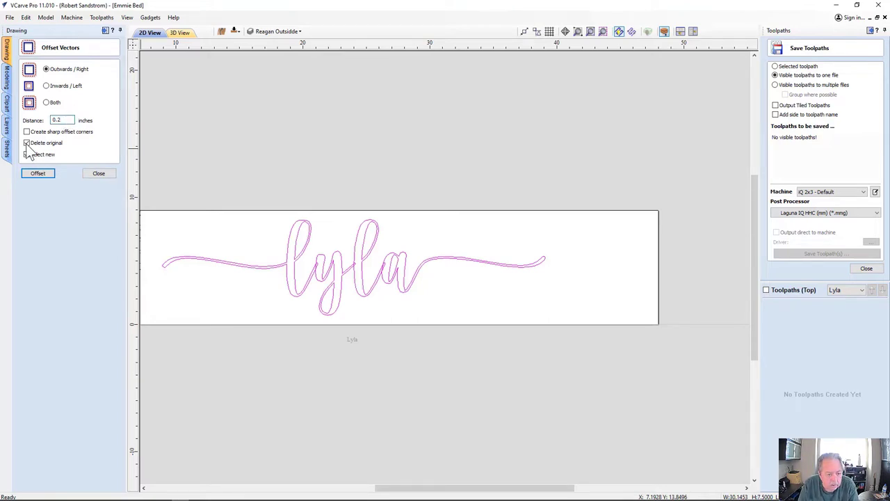
left_click(47, 173)
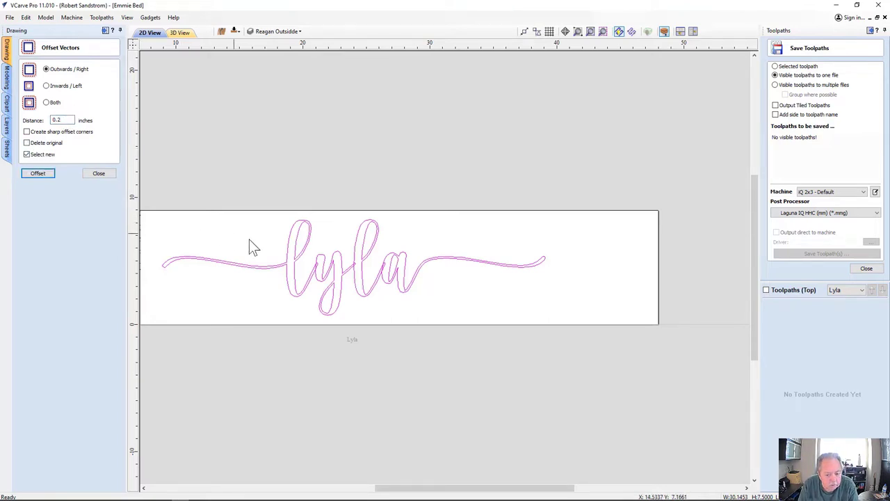
left_click(50, 175)
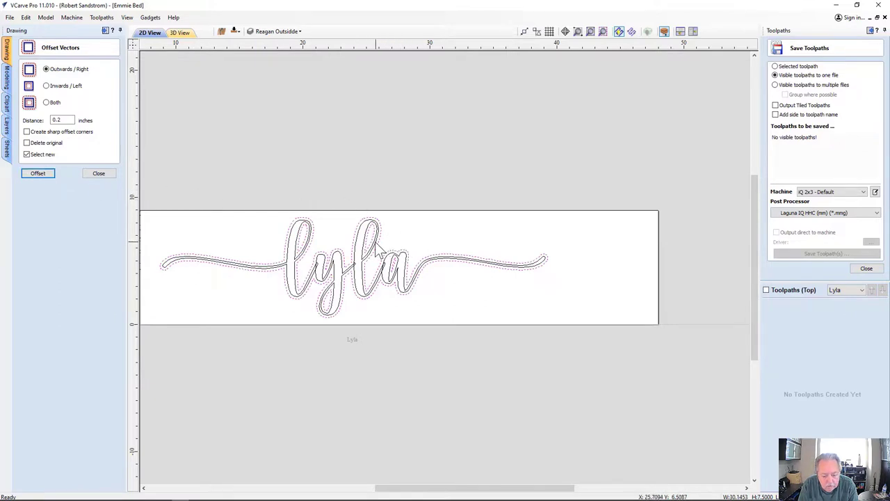
left_click(297, 253)
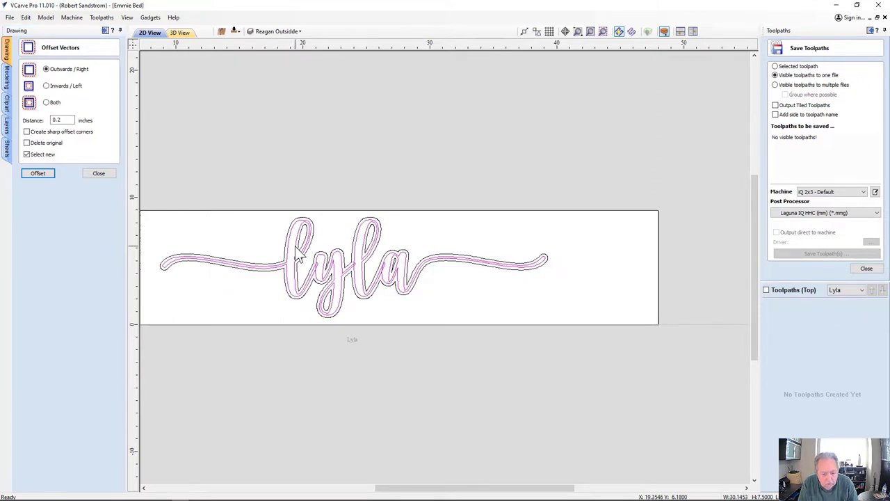
key("Escape")
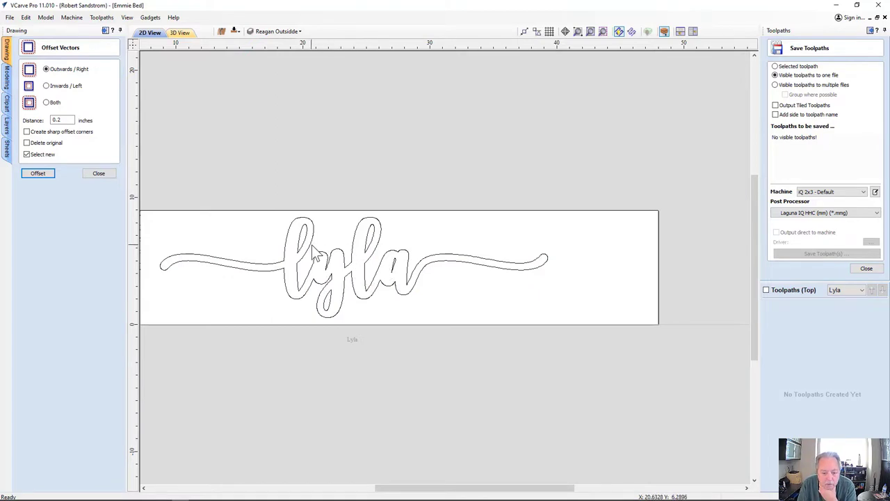
Measure the offset outline's stroke widths at the y's lower loop and the second l's stem
left_click(367, 243)
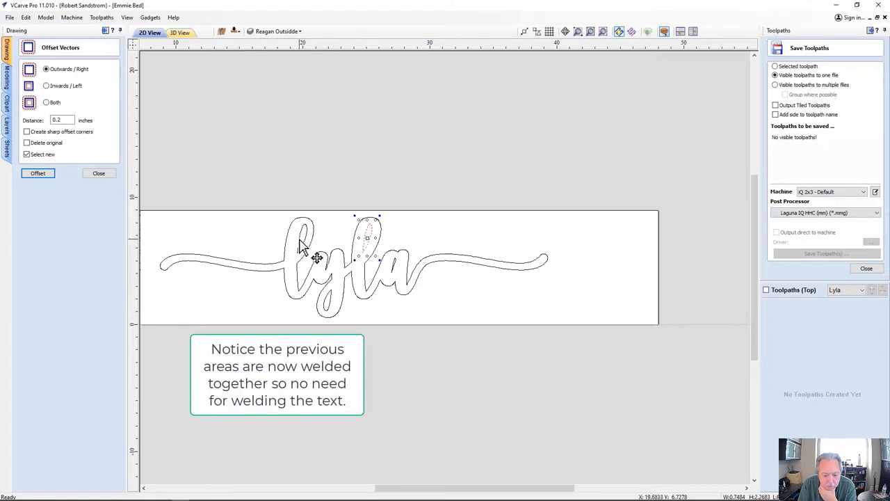
left_click(456, 313)
scroll(353, 295, "up", 5)
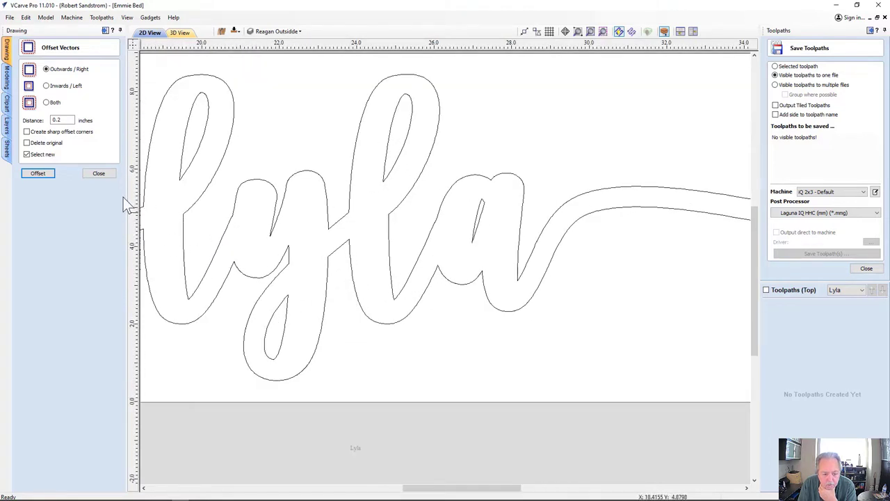
left_click(98, 174)
key("m")
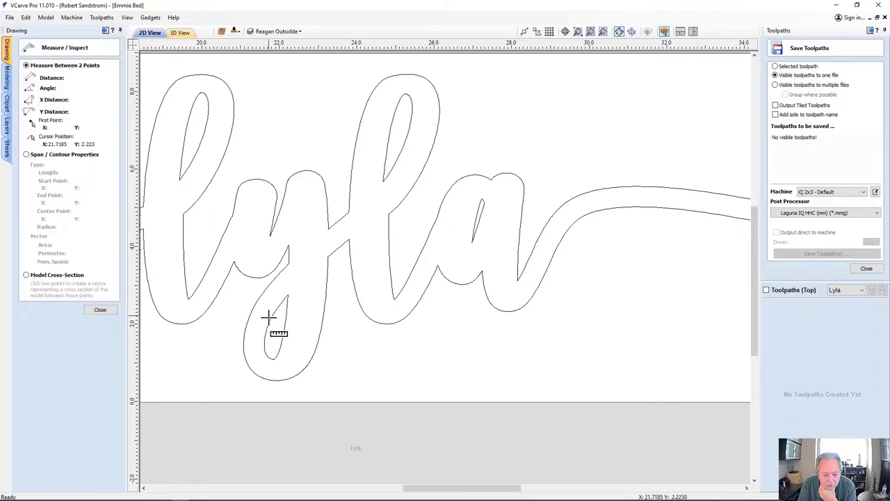
left_click(270, 318)
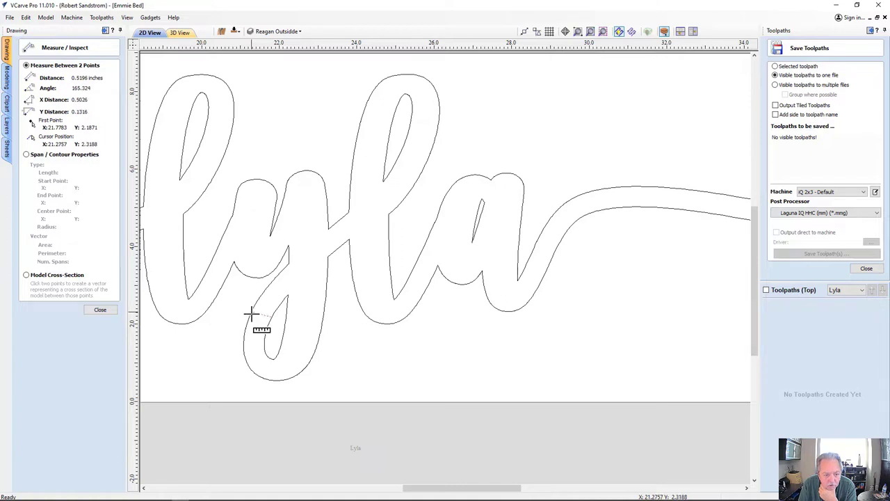
left_click(252, 314)
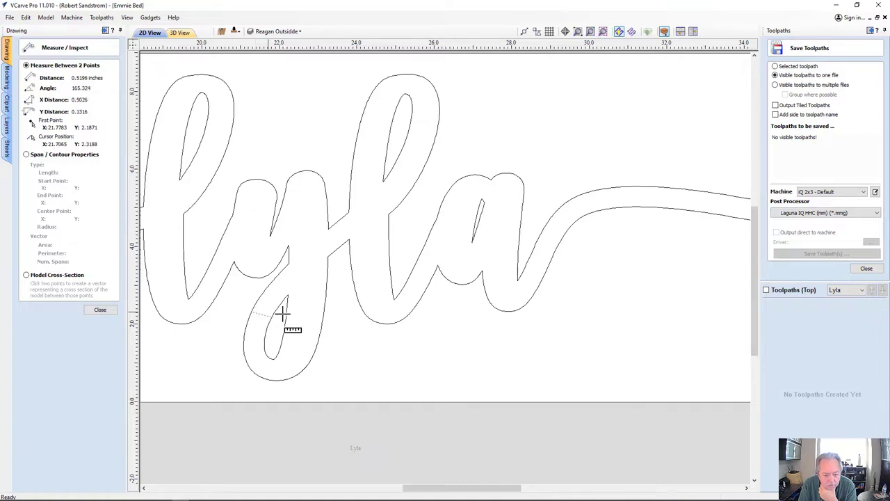
left_click(356, 287)
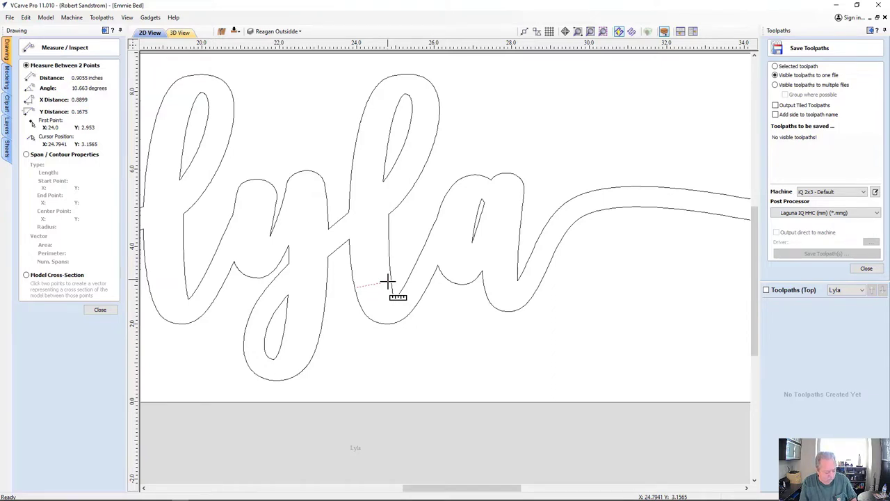
key("Escape")
scroll(388, 282, "down", 5)
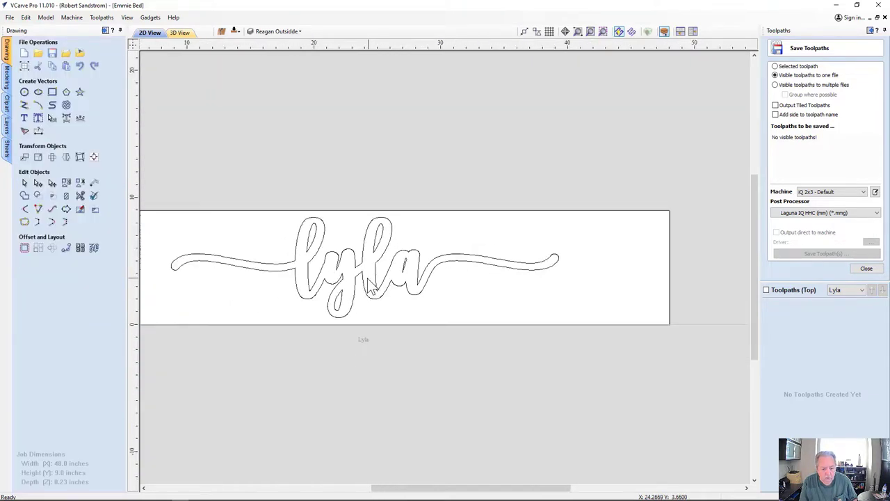
Fit Bezier curves to the outer name outline with 0.01 inch tolerance, 60 degree sharp corners kept and the selected vectors replaced
left_click(297, 265)
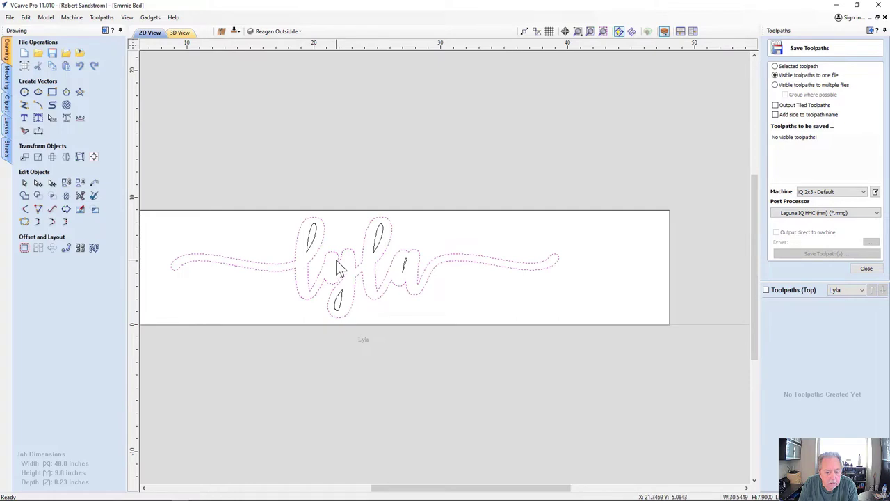
scroll(344, 272, "up", 5)
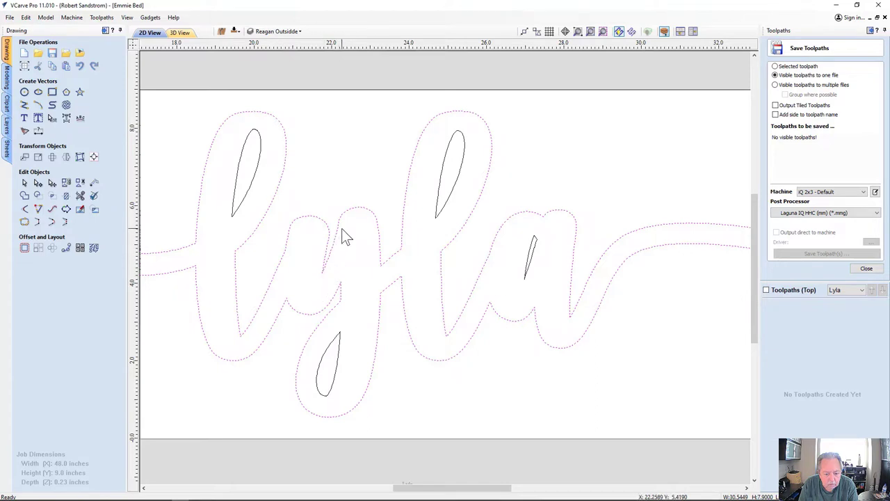
left_click(328, 240)
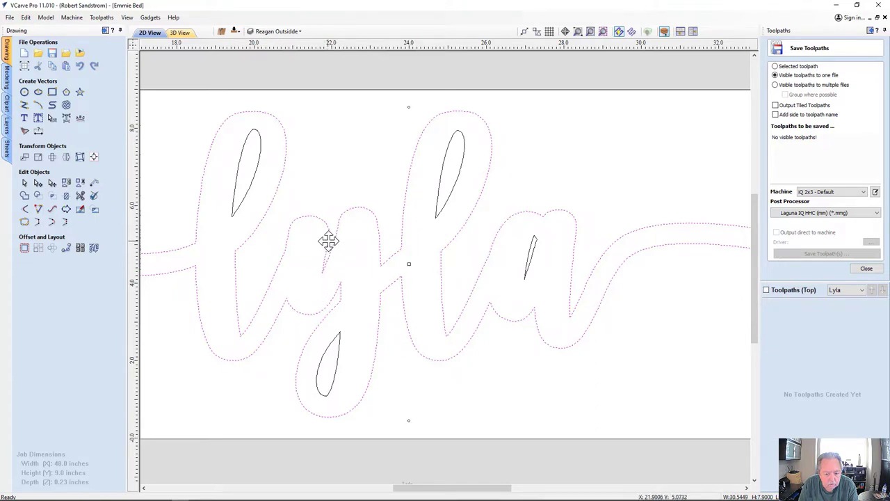
left_click(314, 195)
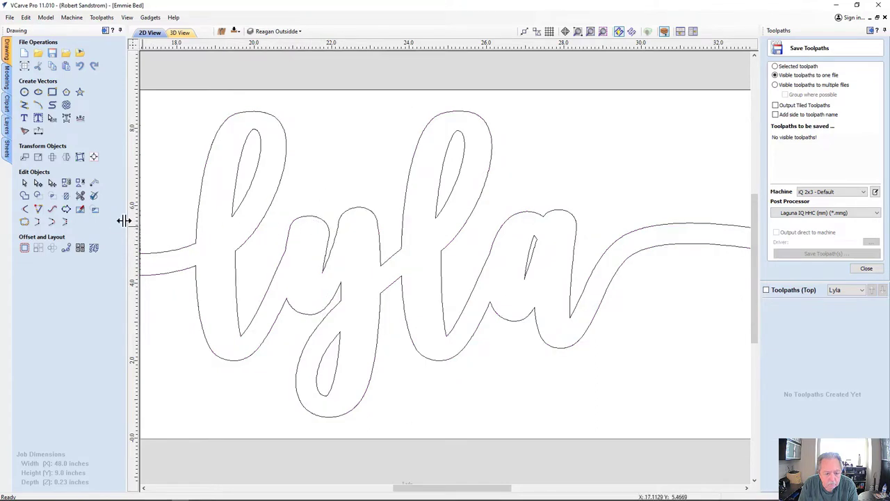
left_click(331, 243)
scroll(331, 243, "up", 2)
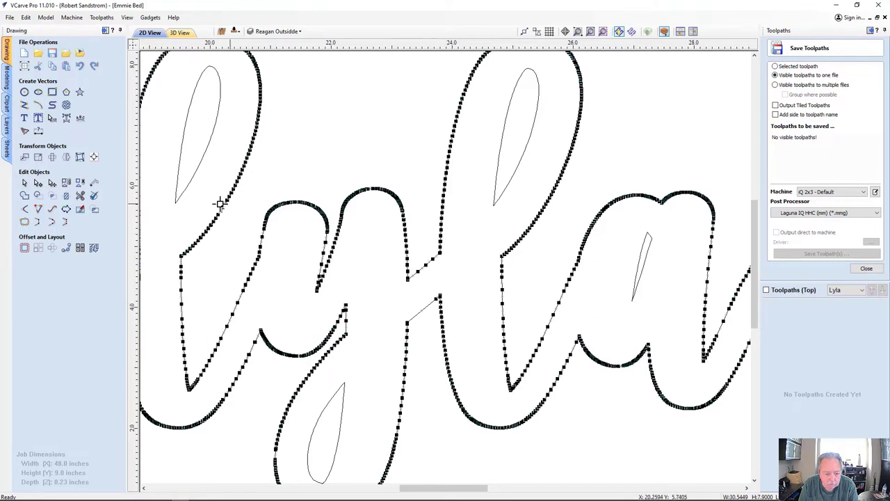
left_click(52, 222)
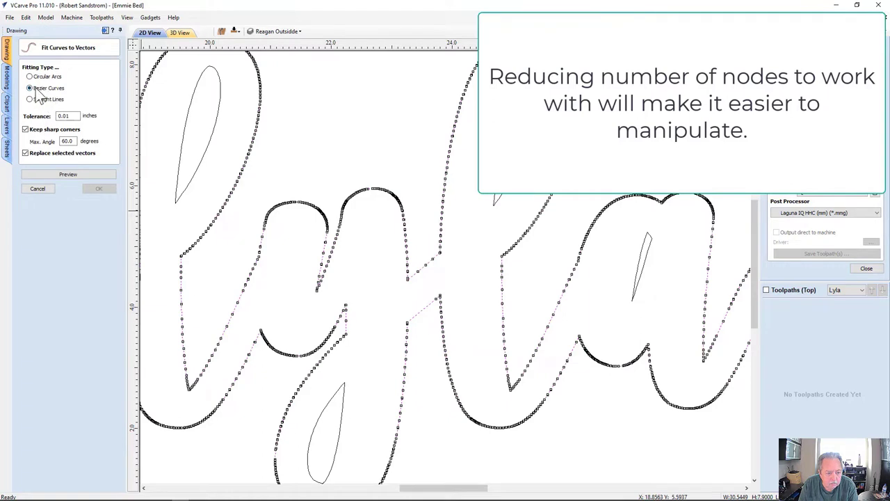
left_click(58, 174)
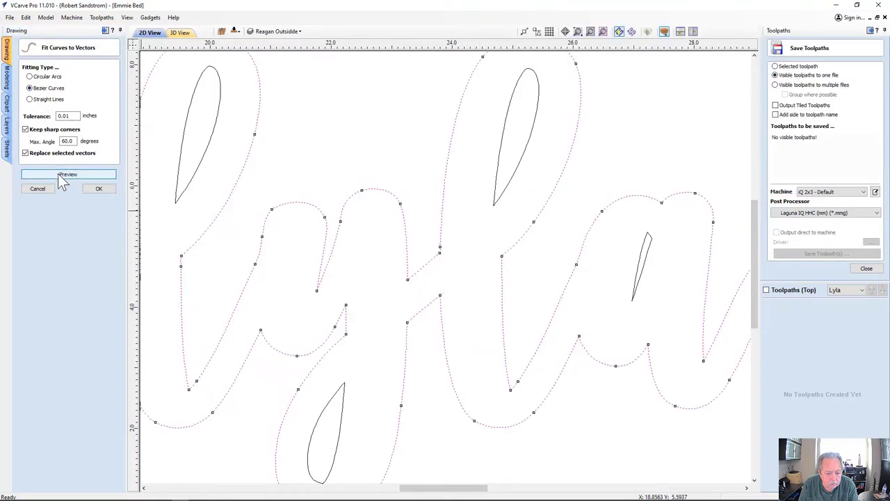
left_click(100, 189)
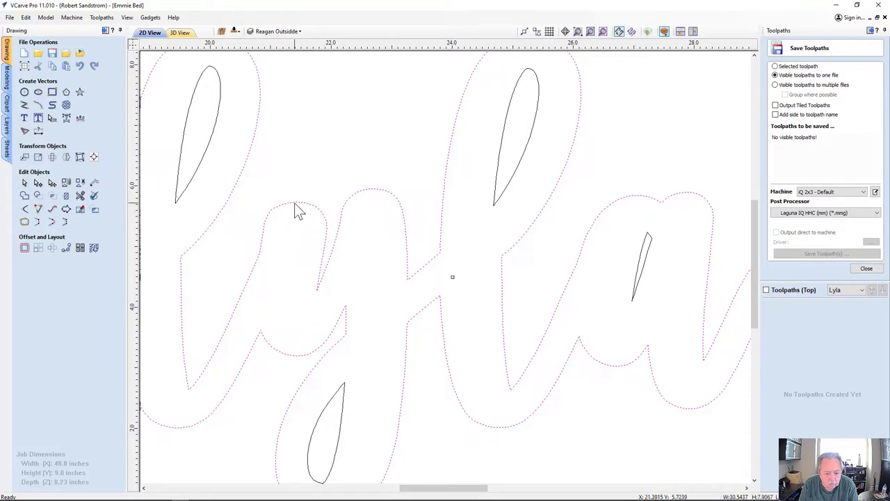
Edit the outer outline's nodes to smooth the sharp corner at the bottom of the y's upper notch
key("n")
mouse_move(294, 202)
left_mouse_down()
mouse_move(327, 232)
mouse_move(310, 294)
mouse_move(338, 272)
mouse_move(341, 248)
left_mouse_up()
right_click(320, 285)
left_click(338, 292)
mouse_move(314, 283)
left_mouse_down()
mouse_move(309, 295)
mouse_move(313, 285)
mouse_move(285, 269)
left_mouse_up()
right_click(294, 232)
left_click(313, 251)
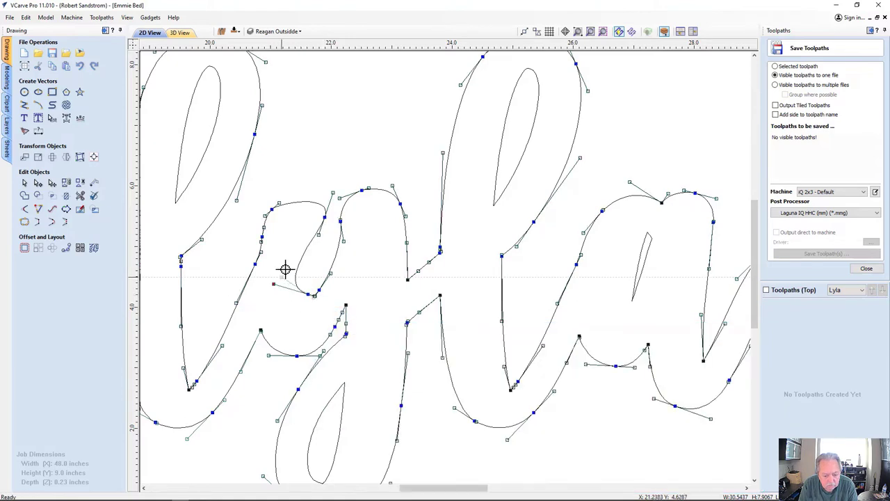
Reshape the left side of the y's upper notch by moving its upper node slightly left and pulling the lower curve handle closer in
left_click_drag(325, 217, 317, 216)
left_click_drag(273, 284, 298, 254)
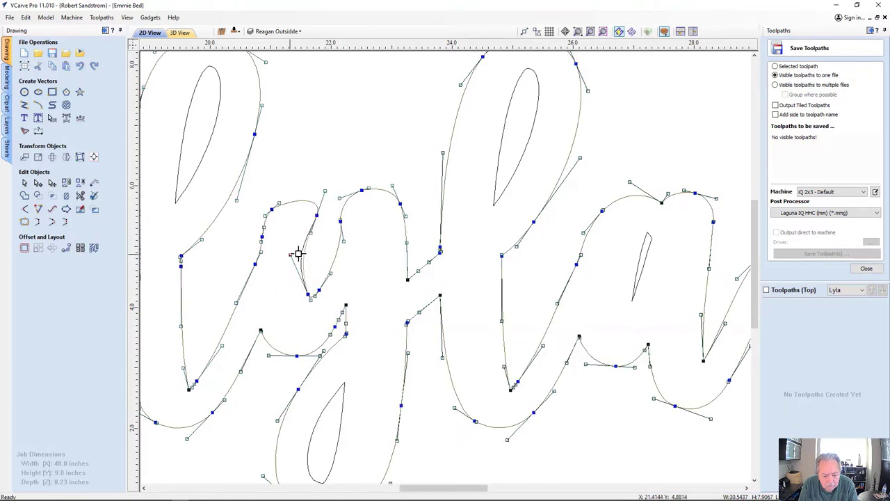
key("Escape")
scroll(322, 244, "down", 8)
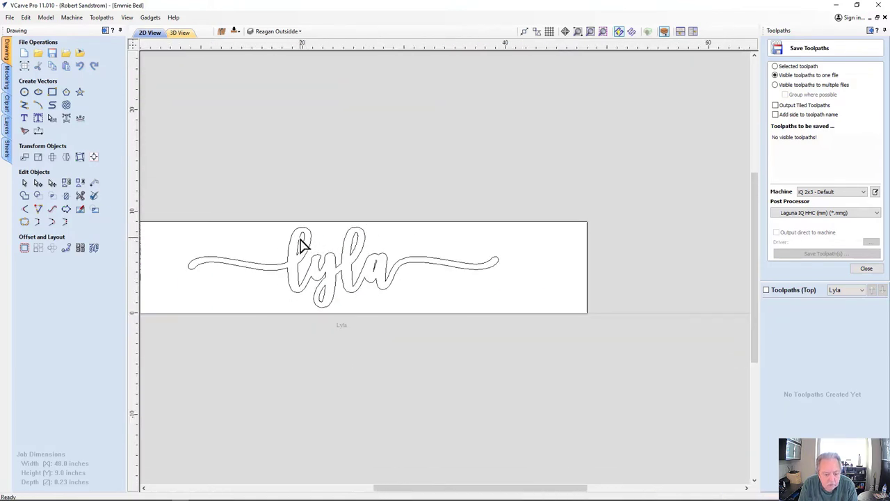
Offset the outer name outline outwards by 0.1 inches with the original kept and the new vector selected
left_click(292, 251)
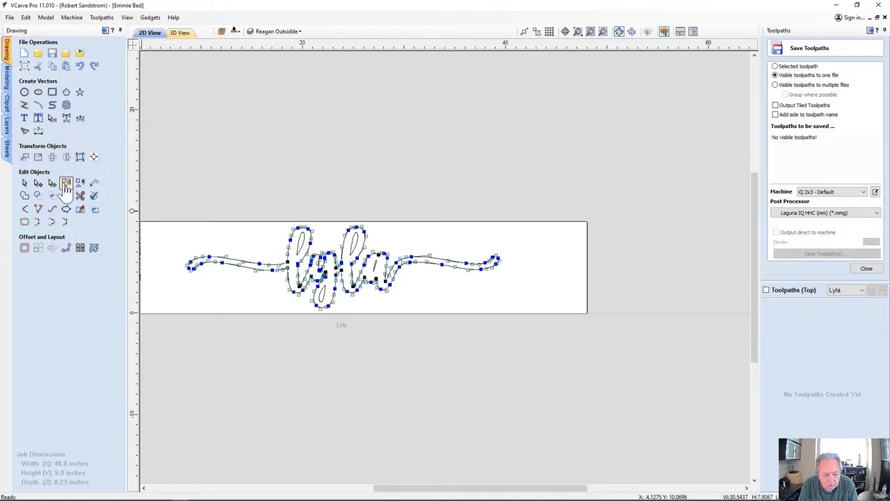
left_click(27, 251)
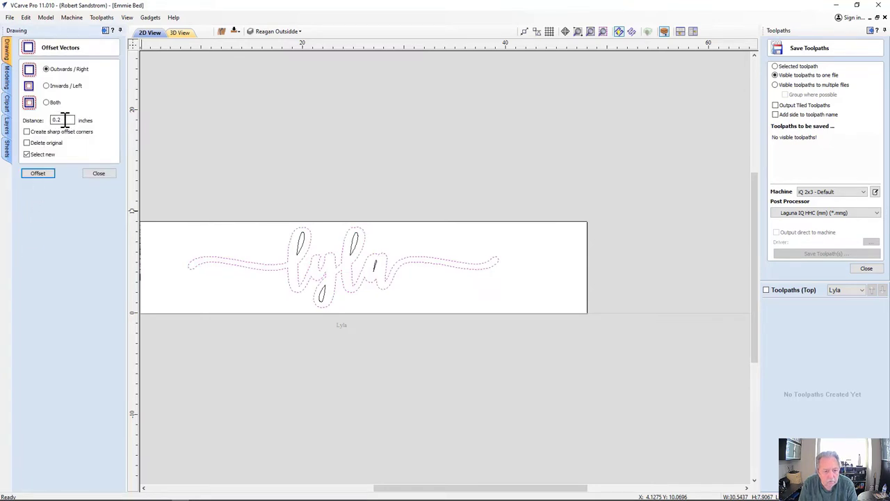
key("BackSpace")
type("1")
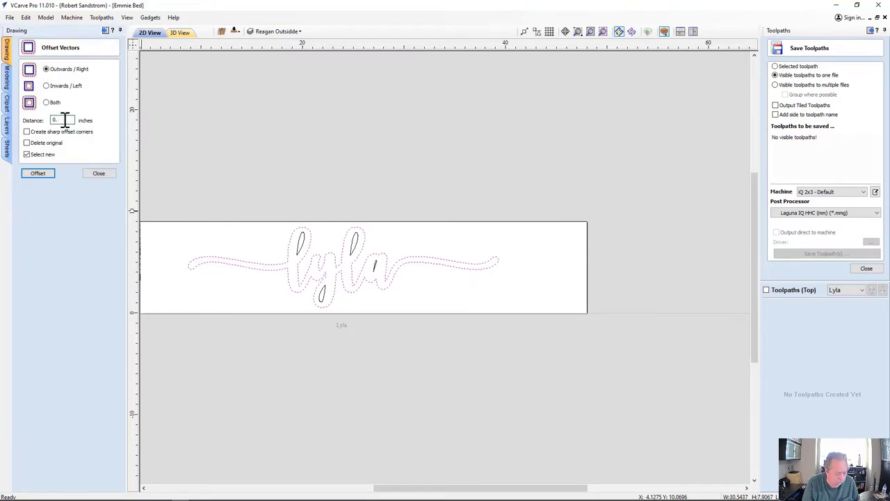
key("Return")
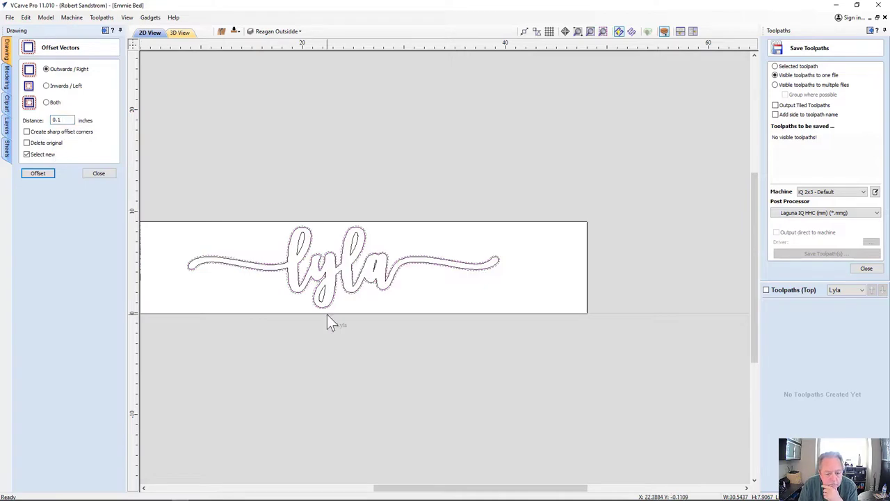
scroll(326, 313, "up", 3)
scroll(326, 310, "up", 1)
scroll(325, 306, "down", 3)
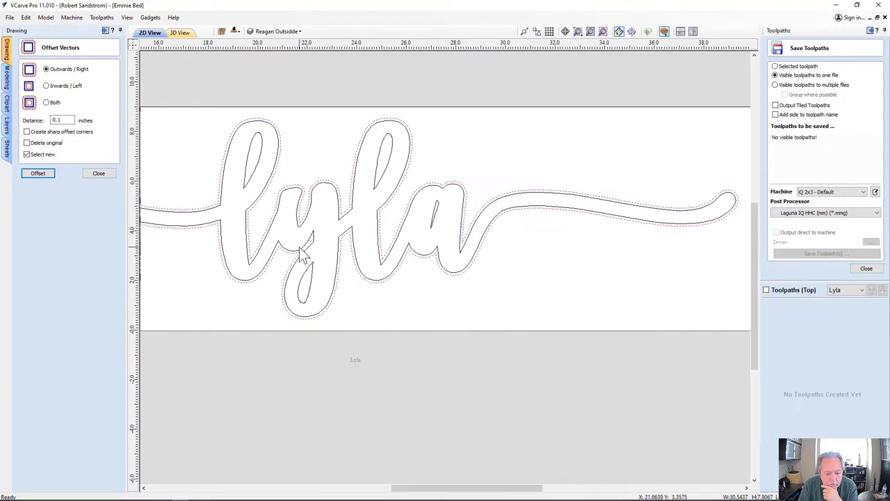
left_click(104, 175)
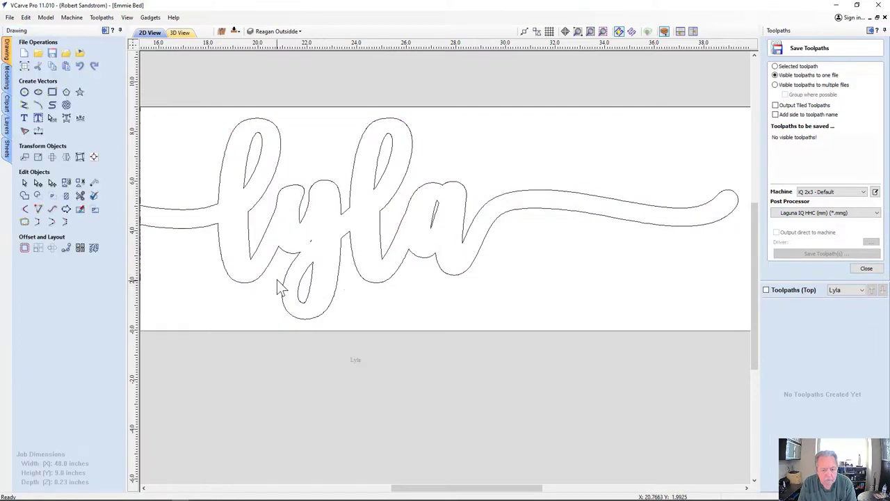
Delete the previous outline inside the new offset, along with the tiny leftover fragment inside the y
left_click(317, 255)
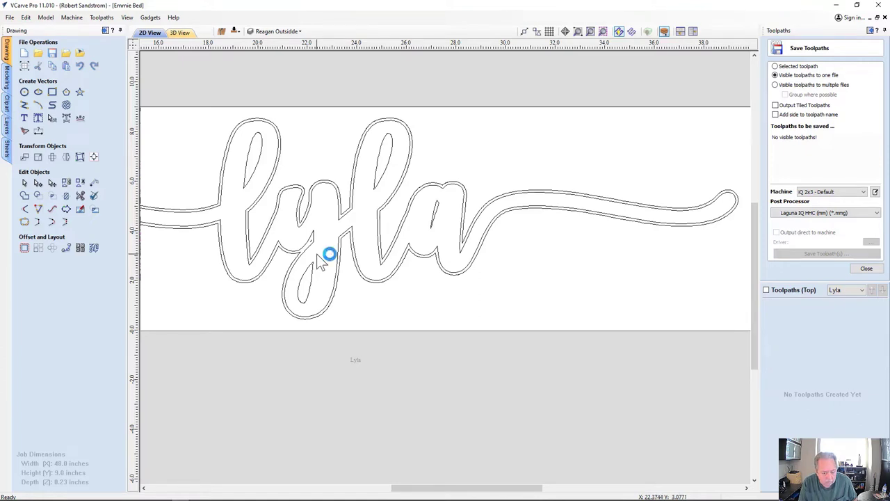
left_click(308, 249)
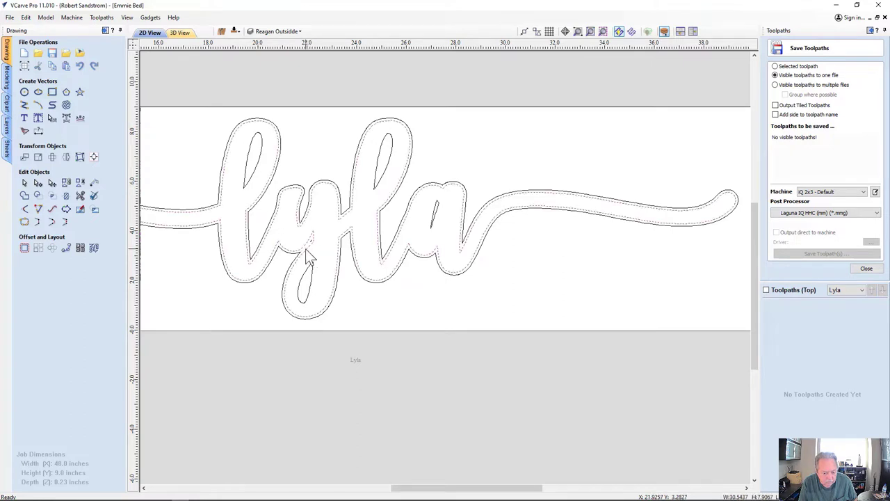
left_click(304, 249)
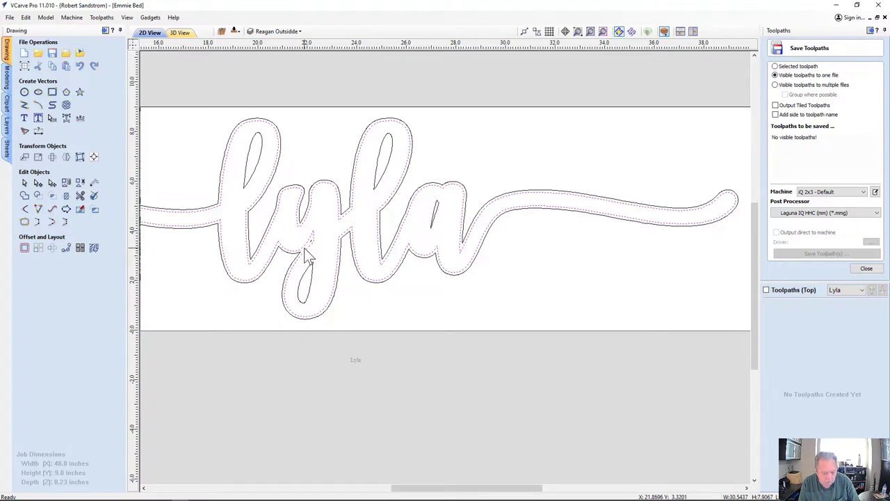
key("Escape")
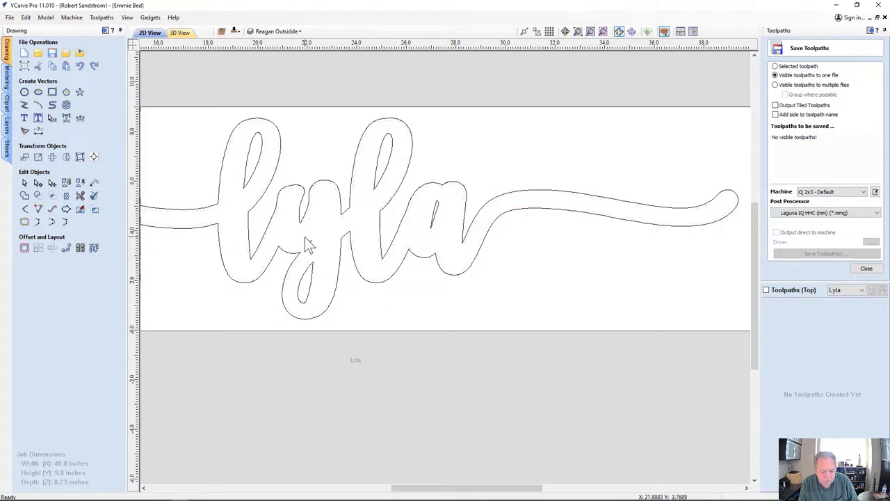
left_click(313, 248)
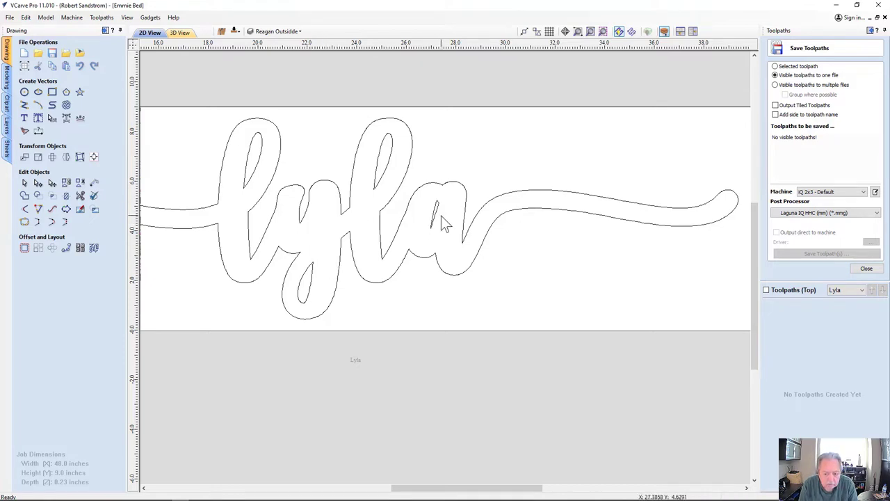
Fit Bezier curves to the new outer outline with 0.01 inch tolerance, 60 degree sharp corners kept and the selected vectors replaced
left_click(302, 224)
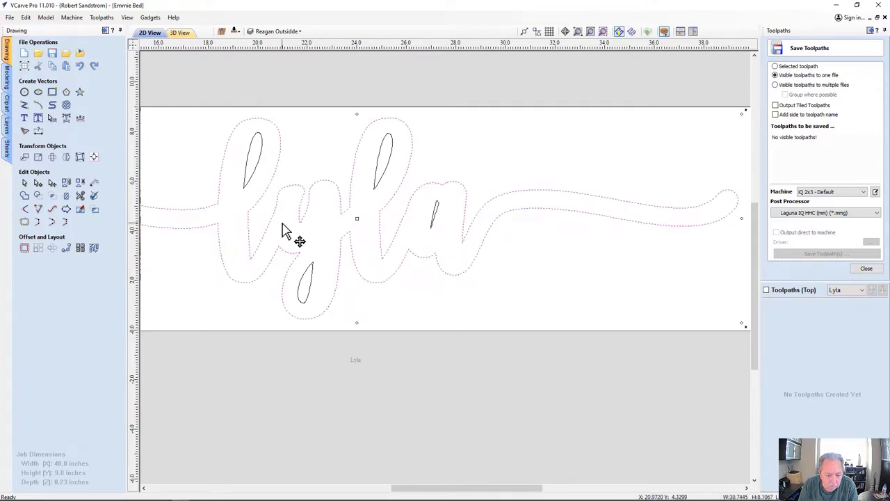
double_click(294, 223)
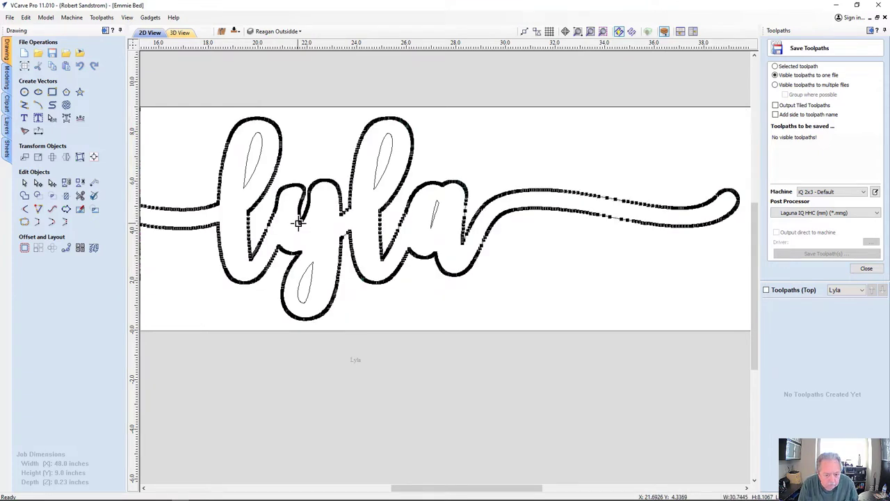
scroll(294, 223, "up", 3)
scroll(263, 229, "up", 1)
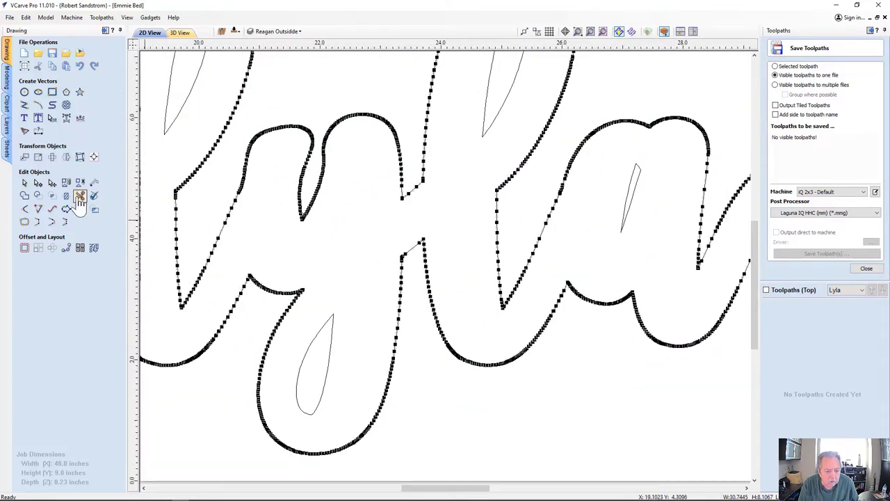
left_click(52, 211)
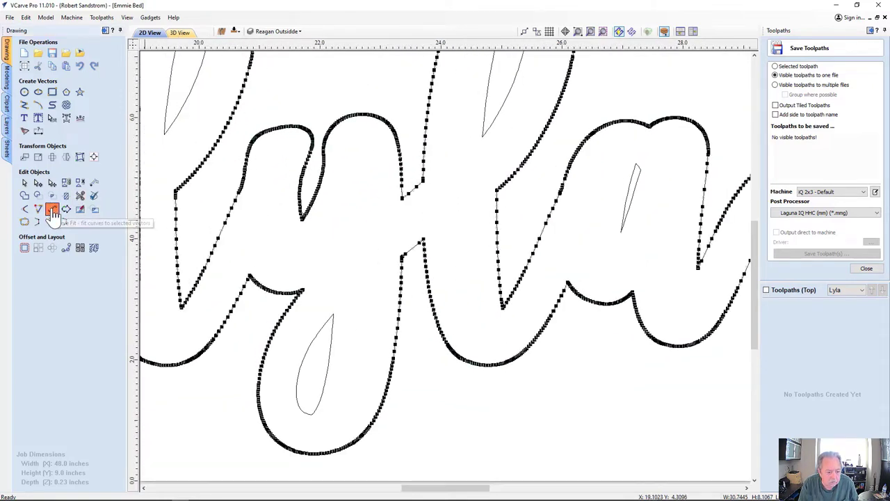
left_click(59, 175)
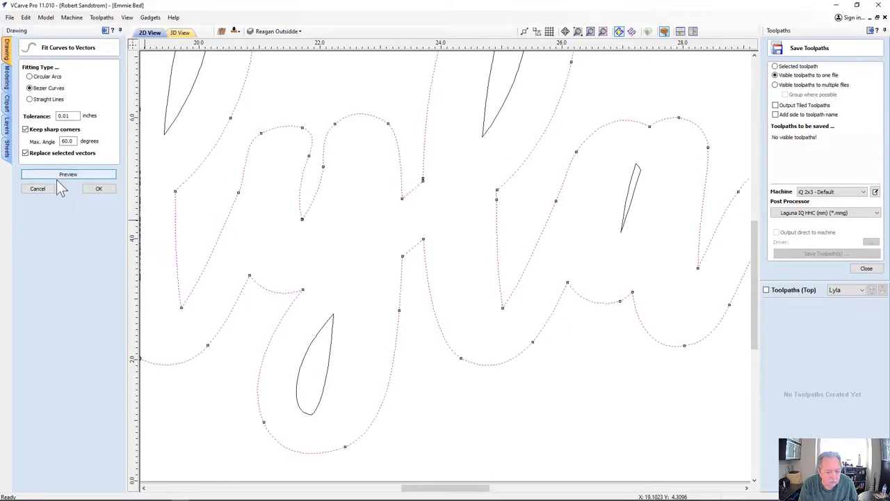
left_click(98, 188)
Try to smooth the corner node at the bottom of the y's upper notch and adjust its curve handle
scroll(301, 213, "up", 2)
left_click_drag(279, 201, 334, 251)
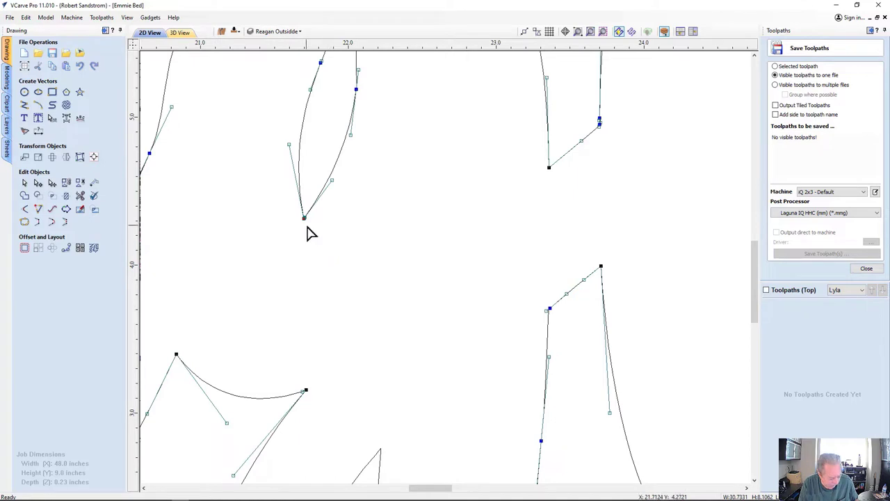
key("s")
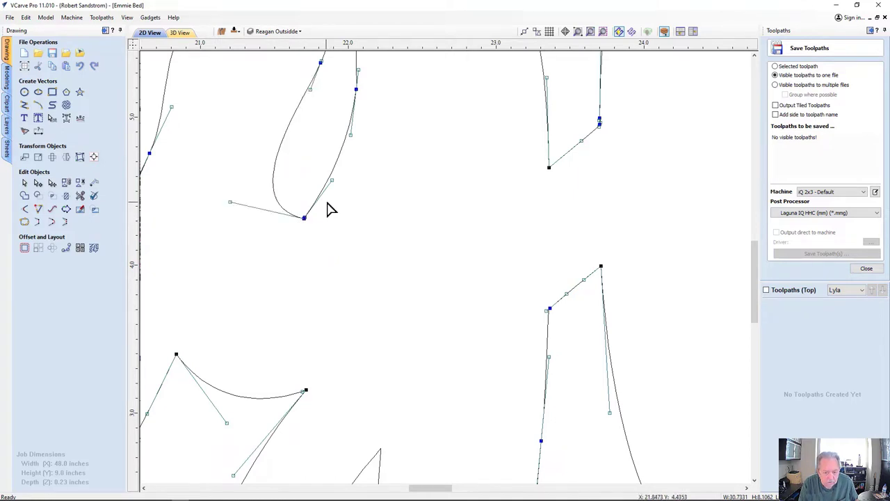
left_click_drag(331, 180, 338, 192)
scroll(318, 302, "down", 5)
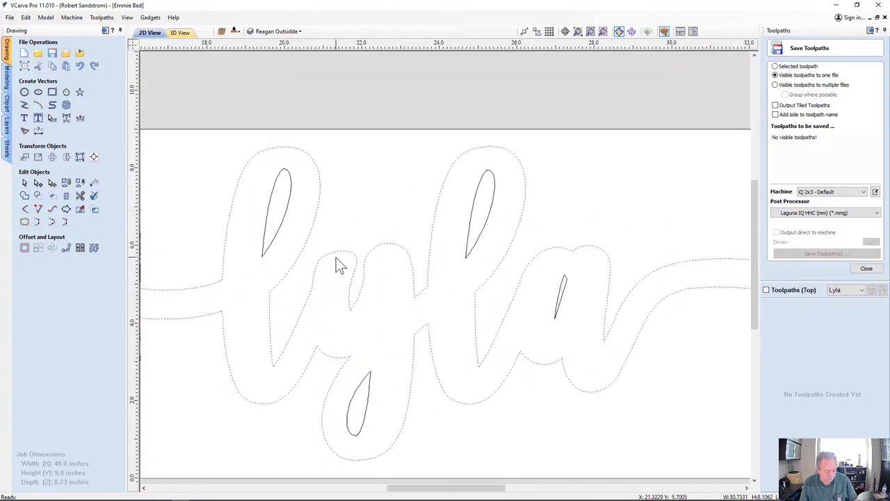
Widen the opening of the y's upper notch by adjusting the curve handles on the facing upper curves of its two arms
key("n")
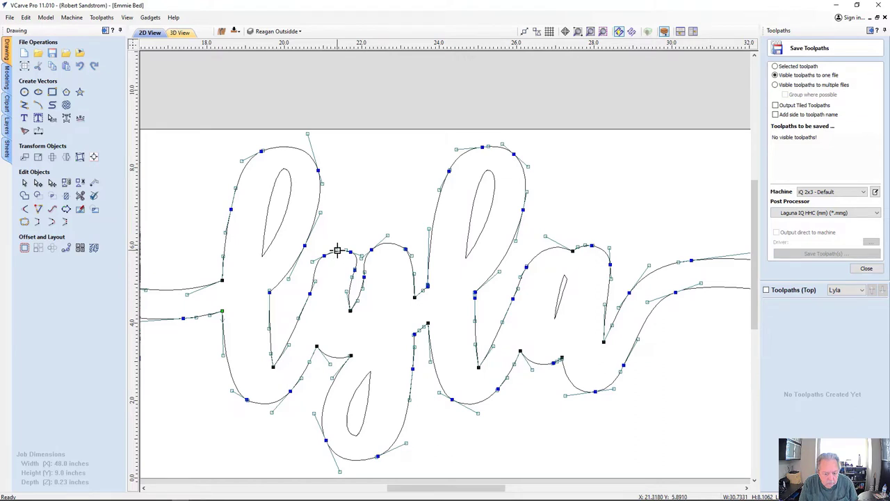
left_click_drag(337, 248, 334, 246)
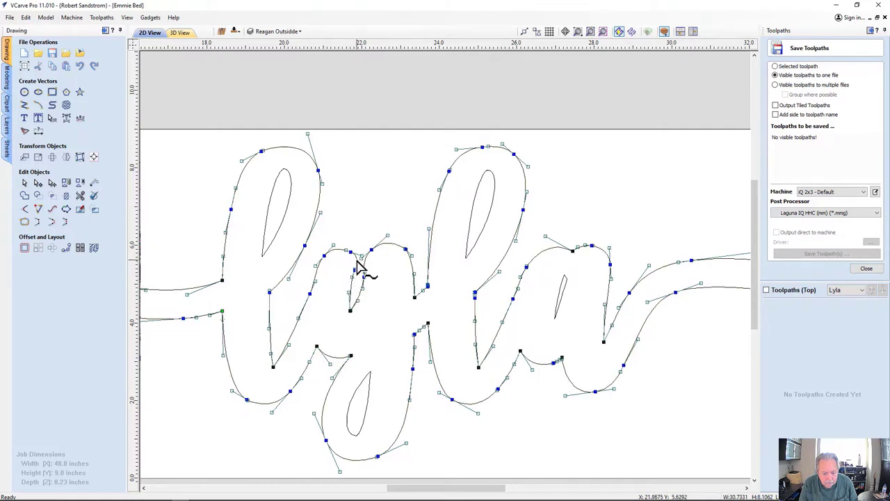
scroll(358, 265, "up", 4)
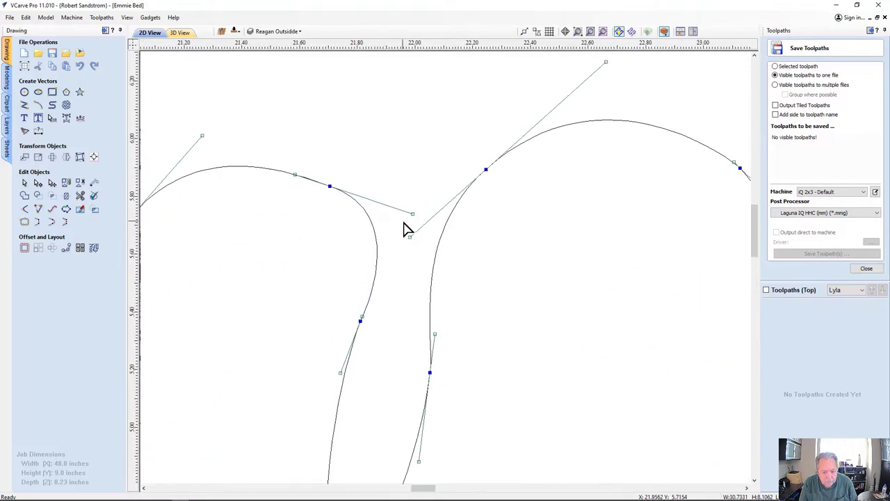
left_click(412, 214)
left_click_drag(395, 221, 392, 220)
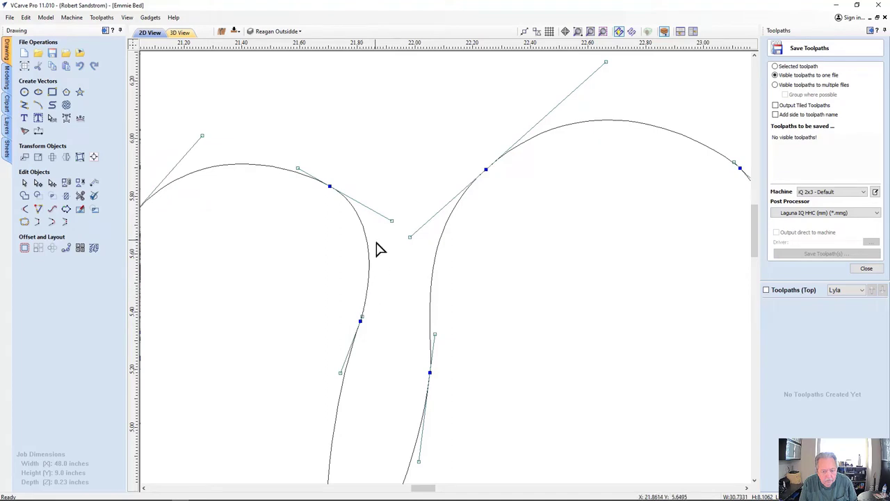
left_click_drag(393, 220, 387, 222)
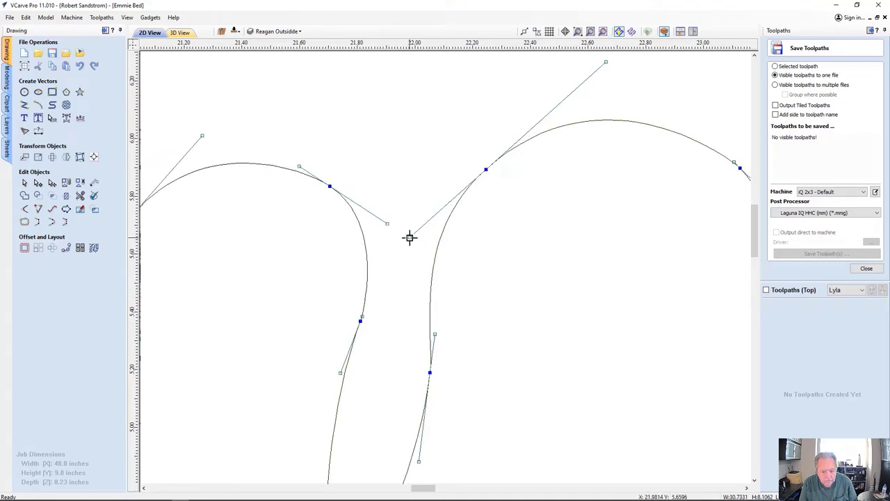
left_click_drag(410, 237, 431, 245)
scroll(482, 240, "down", 10)
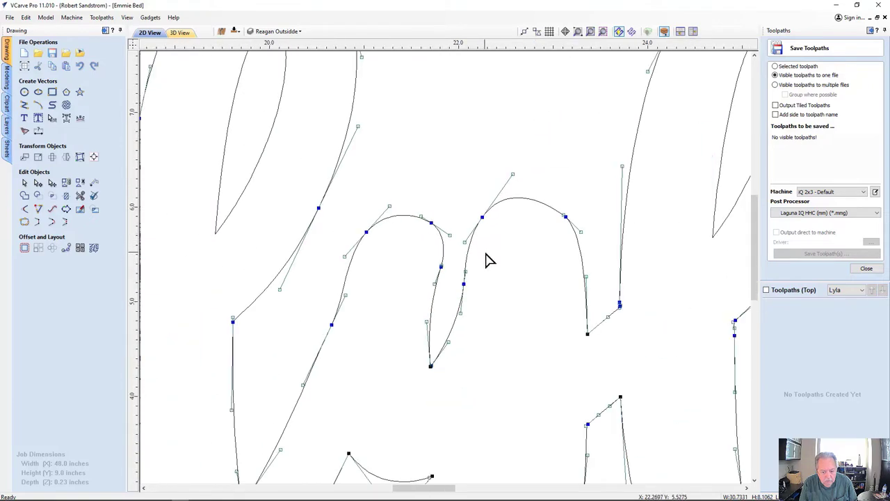
scroll(485, 361, "down", 2)
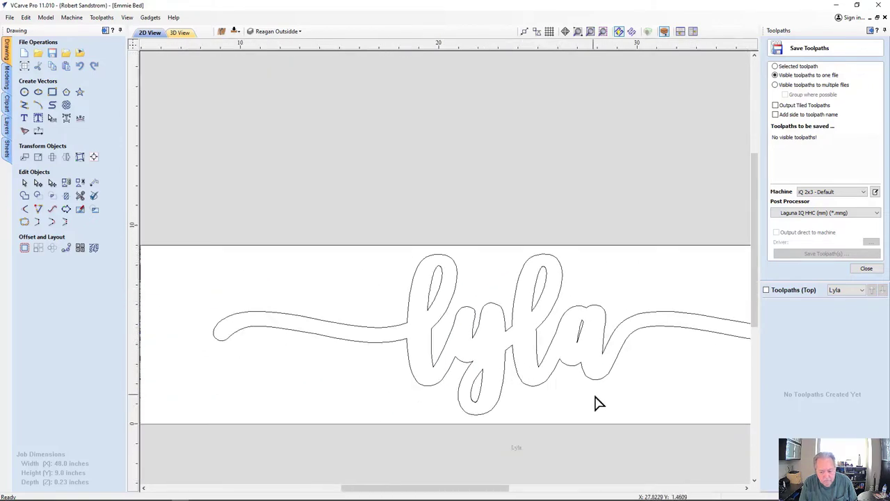
Offset the a's inner hole outwards by 0.2 inches with the original deleted
middle_click_drag(624, 403, 543, 402)
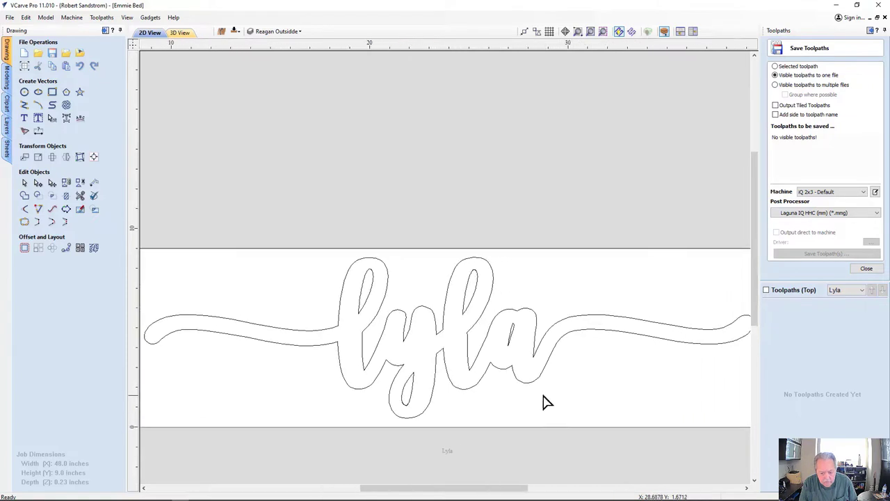
left_click(512, 333)
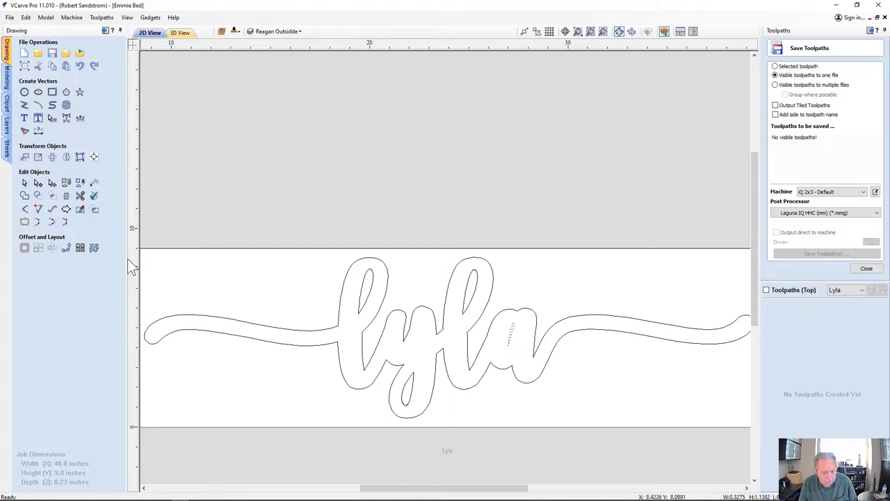
left_click(24, 250)
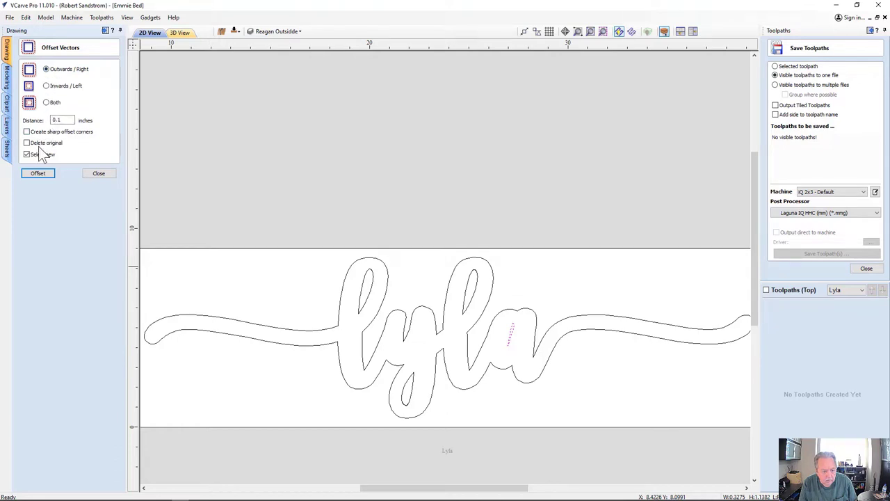
left_click(27, 143)
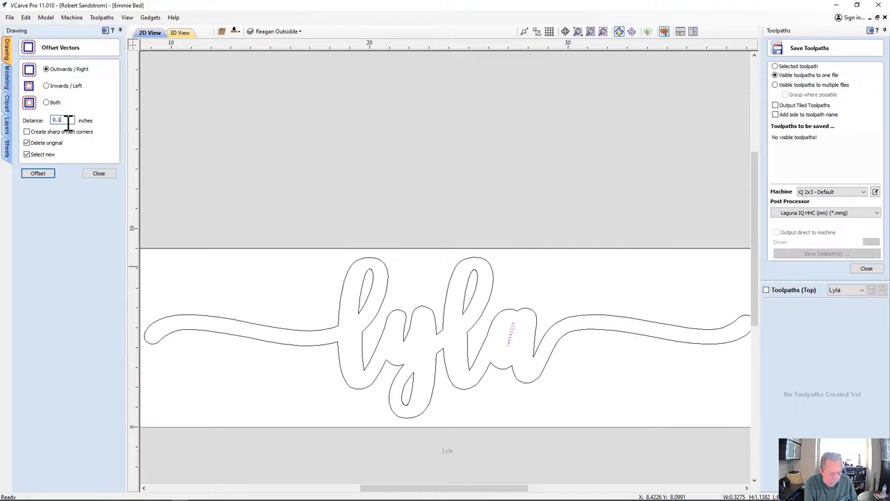
type("0.2")
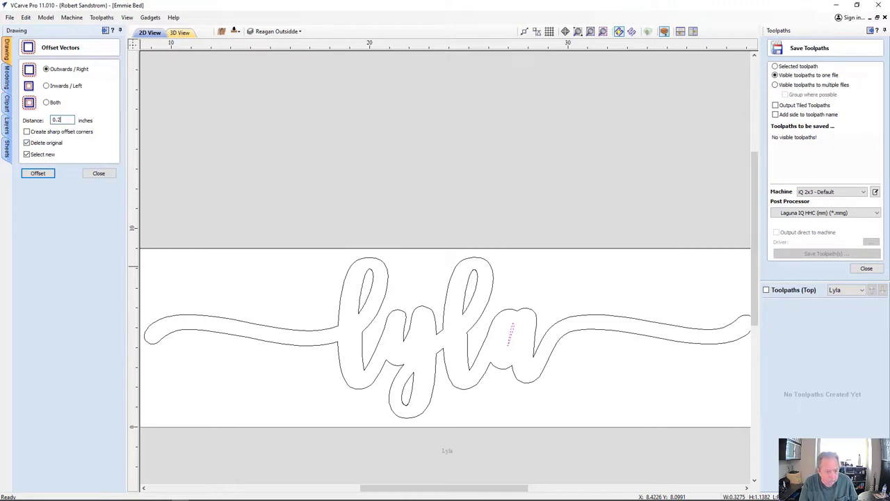
left_click(49, 173)
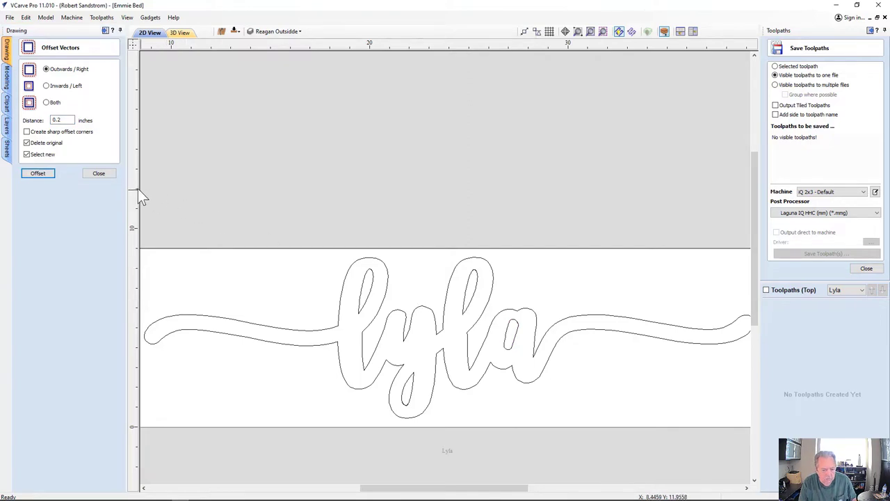
Undo the last offset of the a's inner hole and offset it outwards by 0.05 inches with the original deleted
key("ctrl+z")
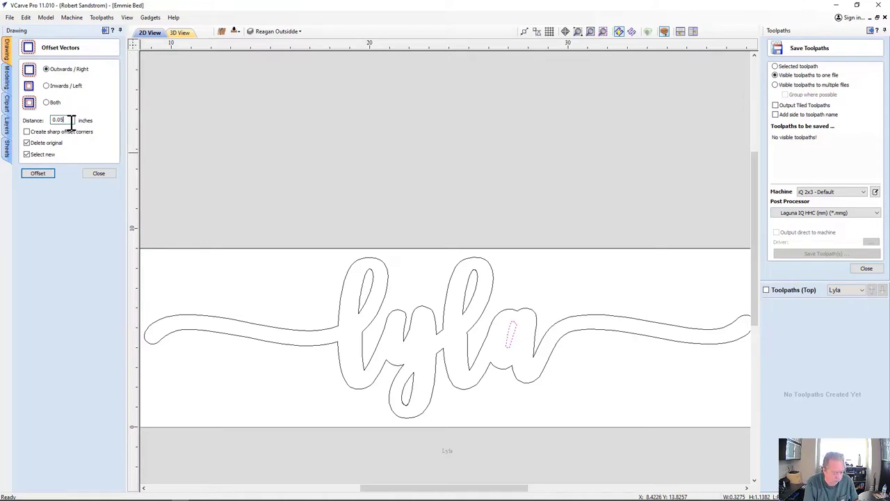
left_click(43, 176)
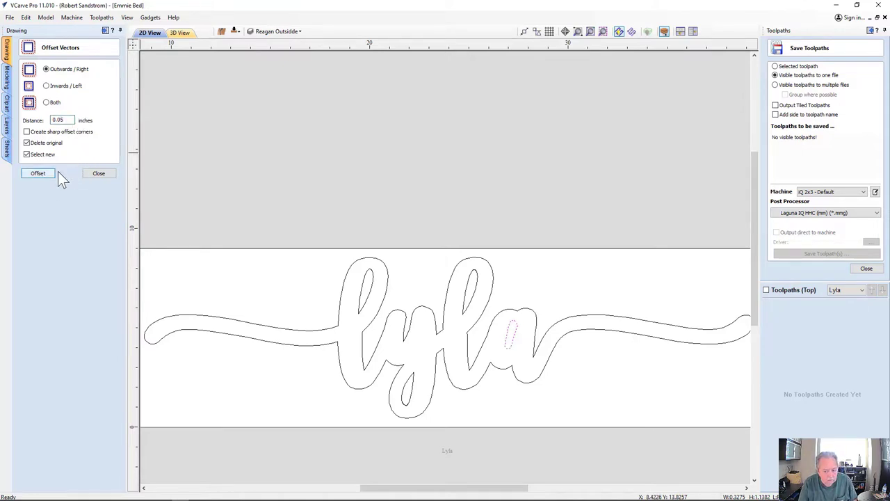
left_click(108, 175)
Center the complete lettering with its tails and inner holes on the material in both directions
scroll(262, 215, "down", 3)
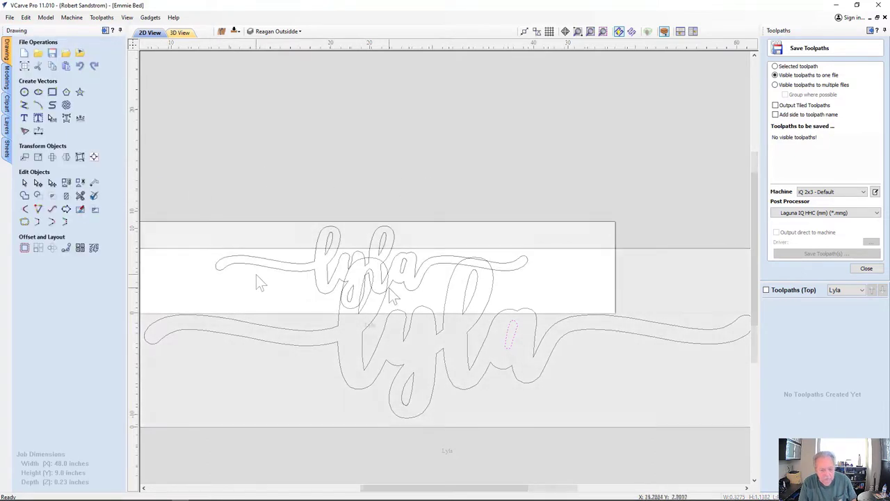
left_click_drag(198, 210, 543, 313)
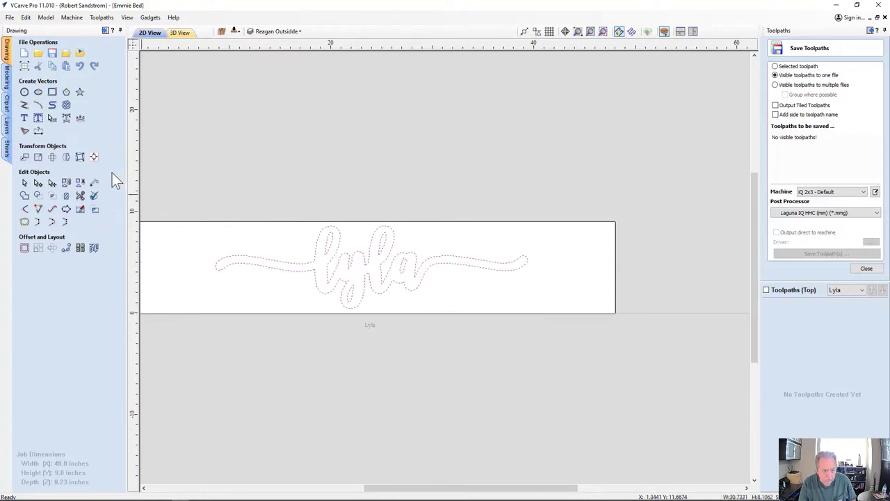
left_click(94, 157)
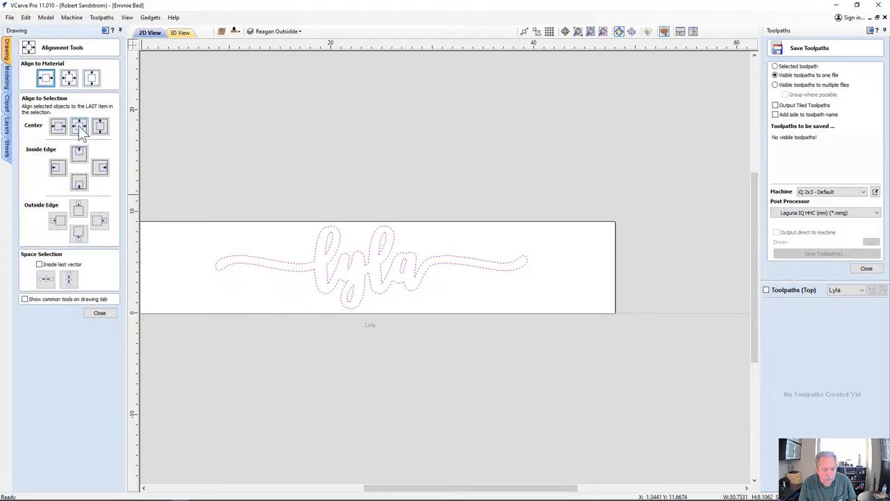
left_click(69, 77)
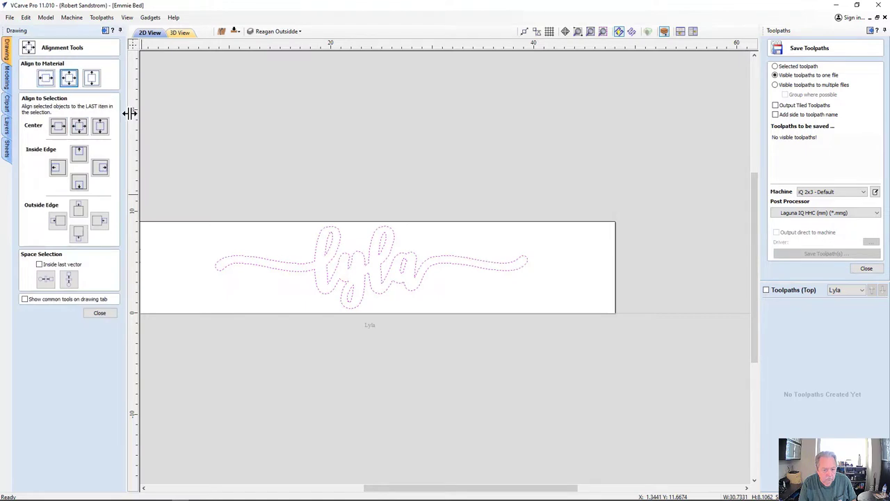
left_click(99, 313)
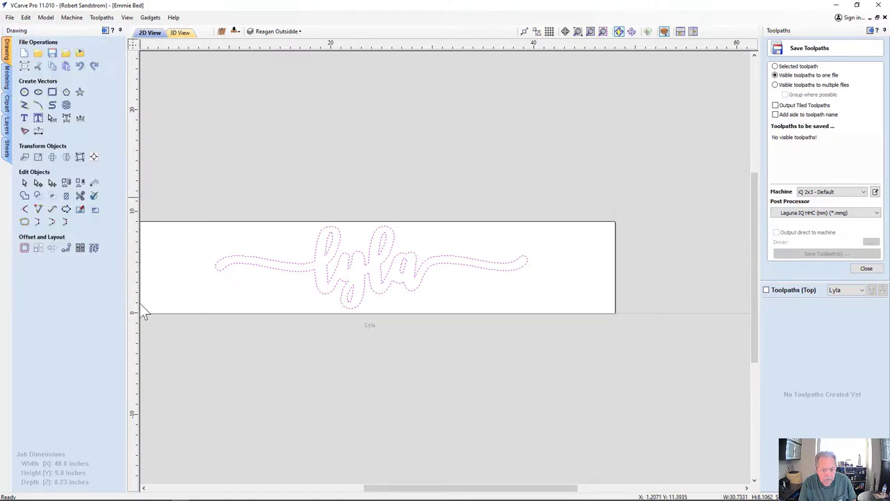
Move all the lettering vectors to a new layer named with the sign's name followed by "Outside"
right_click(292, 273)
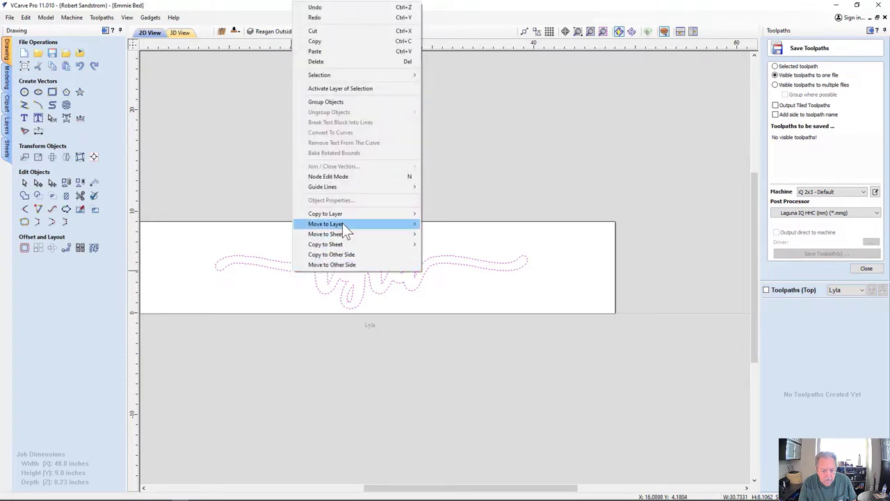
mouse_move(342, 224)
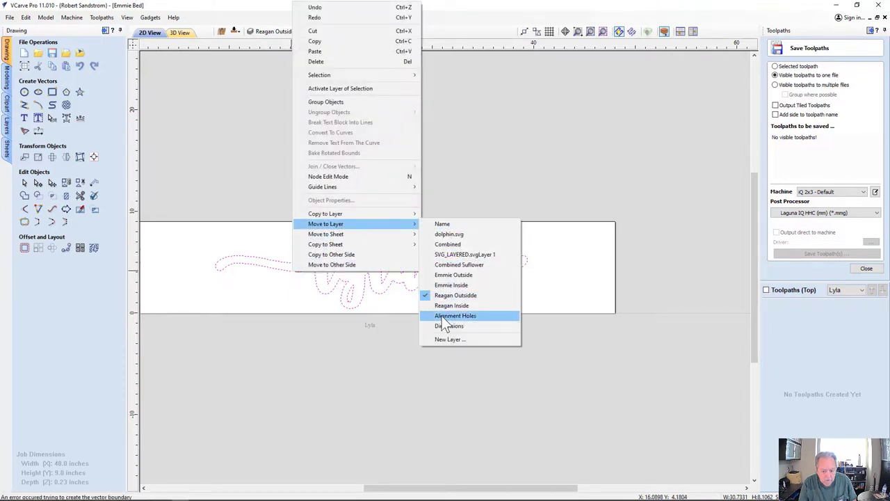
left_click(445, 340)
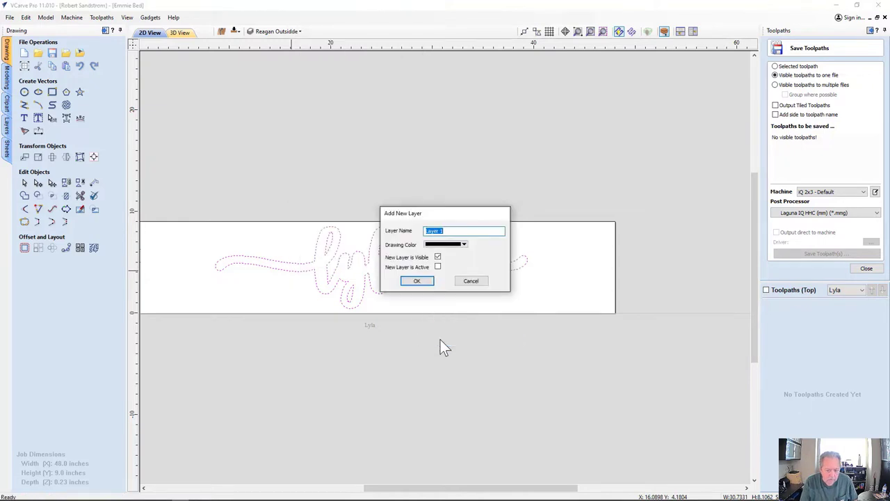
type("Lyla Outside")
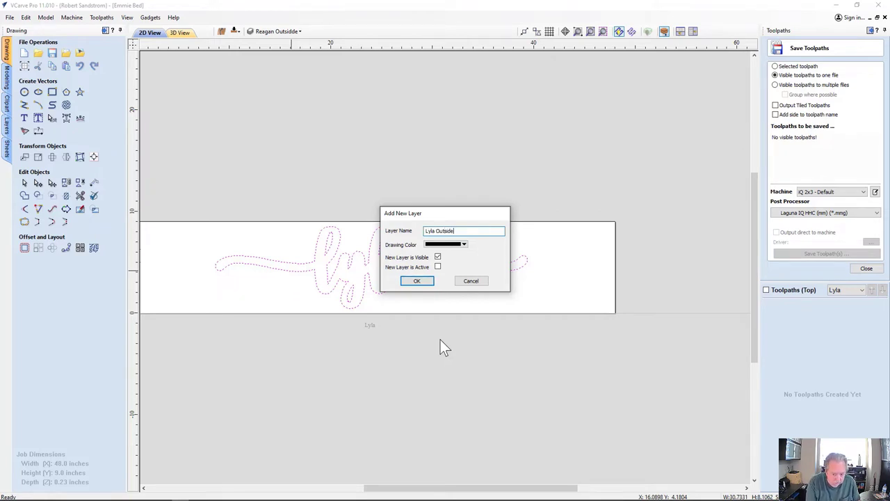
key("Return")
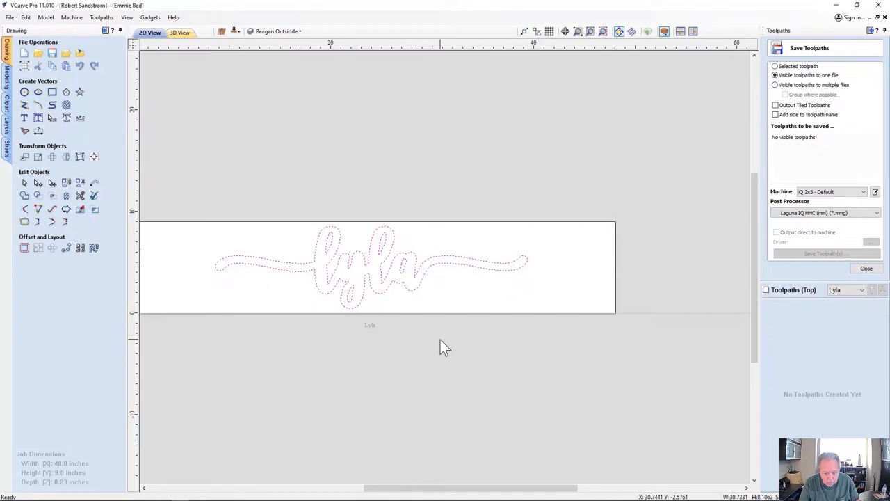
Move the four inner letter holes to a new layer named with the sign's name followed by "Inside"
left_click(443, 304)
left_click(398, 275)
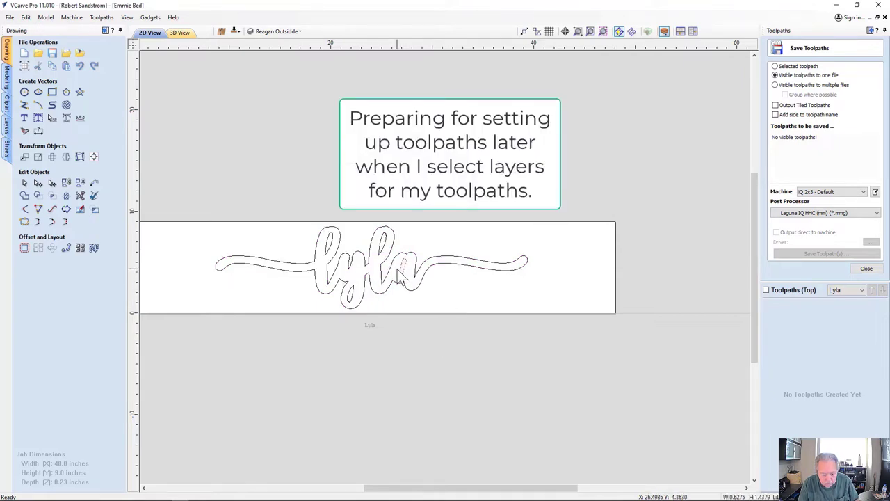
left_click(381, 256, "shift")
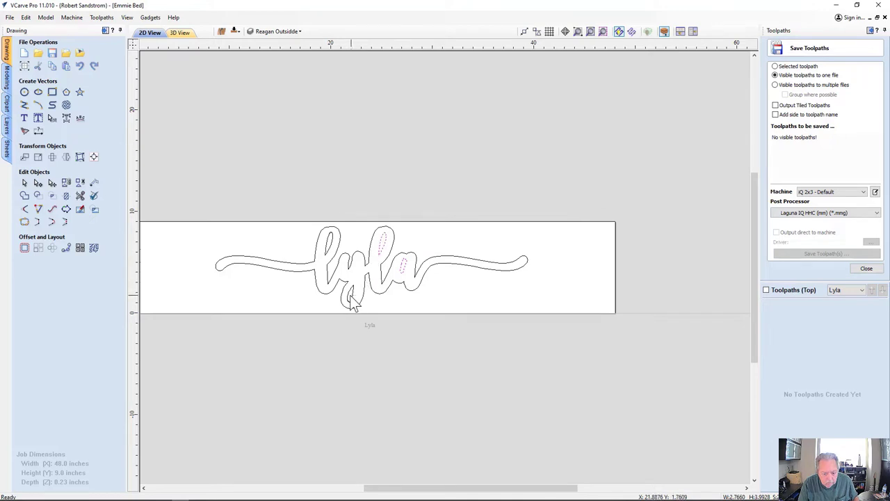
left_click(345, 296, "shift")
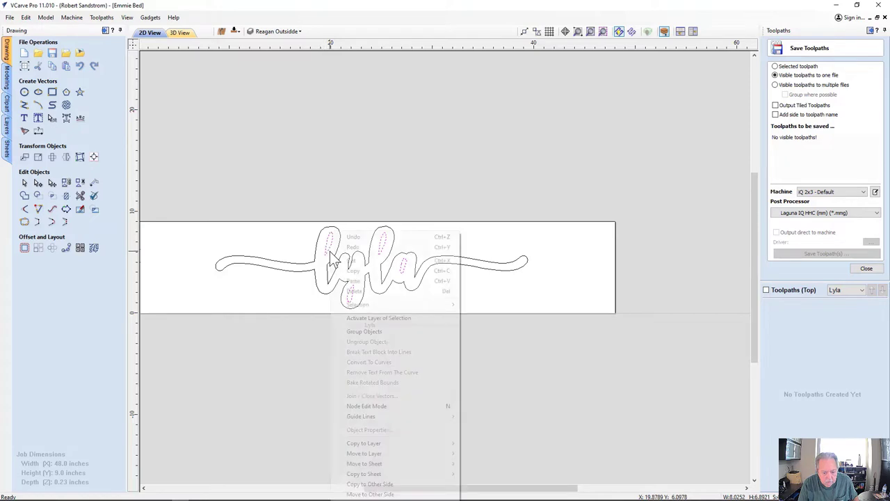
right_click(331, 259)
mouse_move(367, 454)
left_click(488, 454)
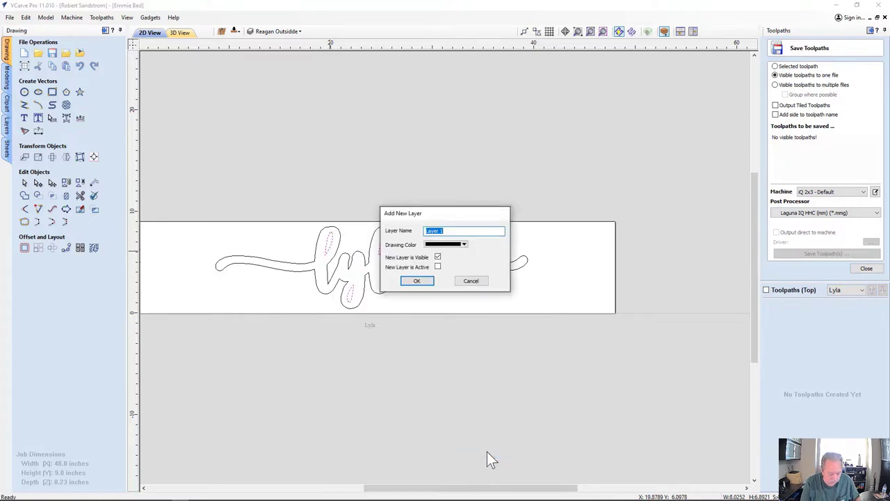
type("Lyle ")
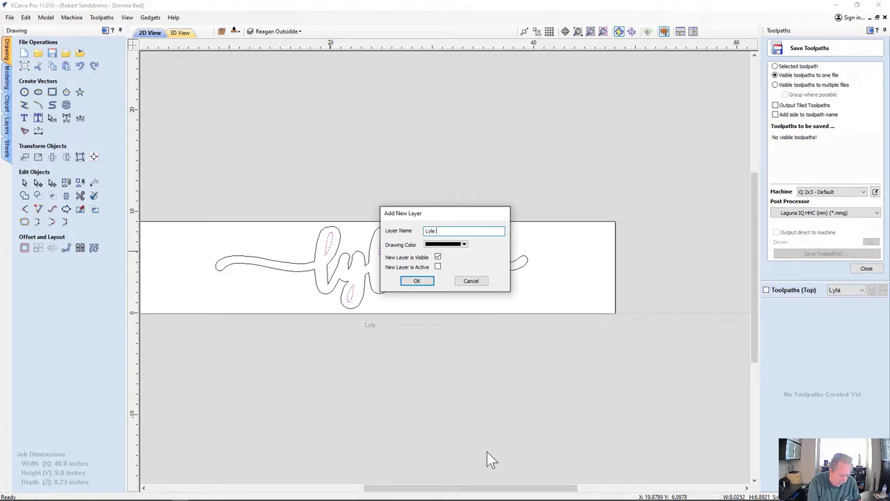
type("Inside")
key("Return")
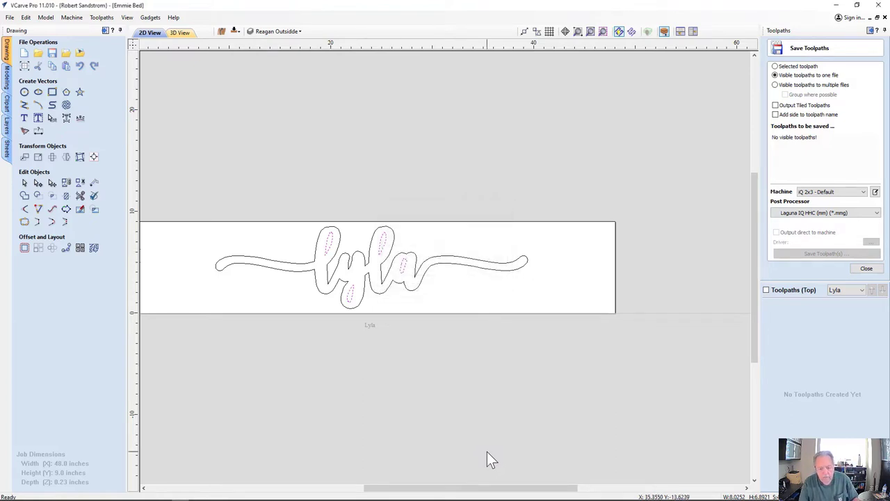
Correct the misspelled sign name in the new inside layer's name, make that layer active and clear the vector selection
left_click(278, 34)
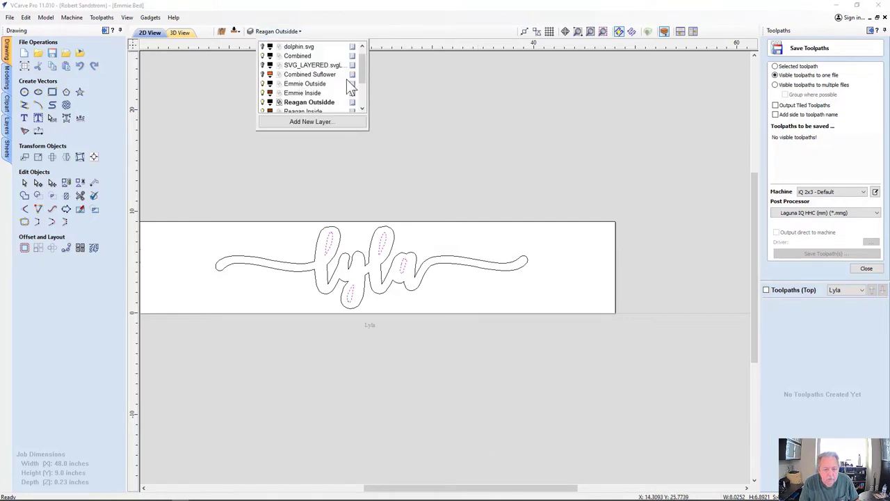
left_click_drag(362, 70, 358, 109)
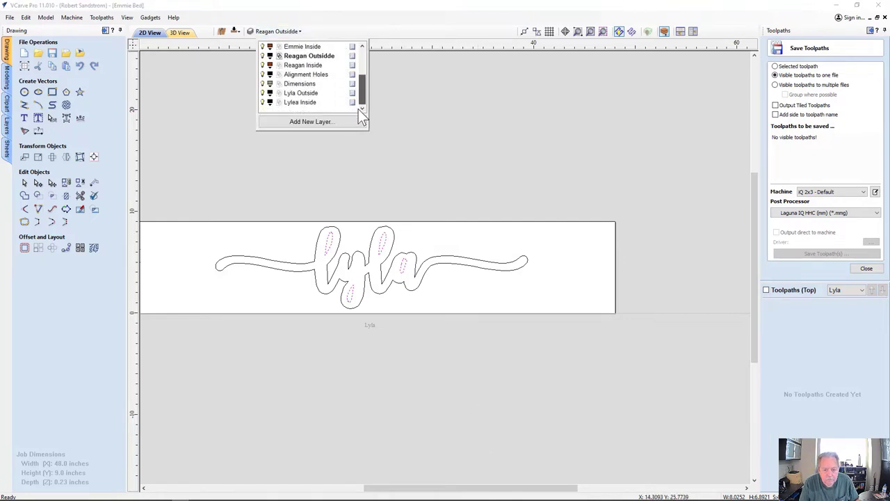
left_click(296, 103)
left_click(301, 103)
key("BackSpace")
key("Return")
left_click(355, 170)
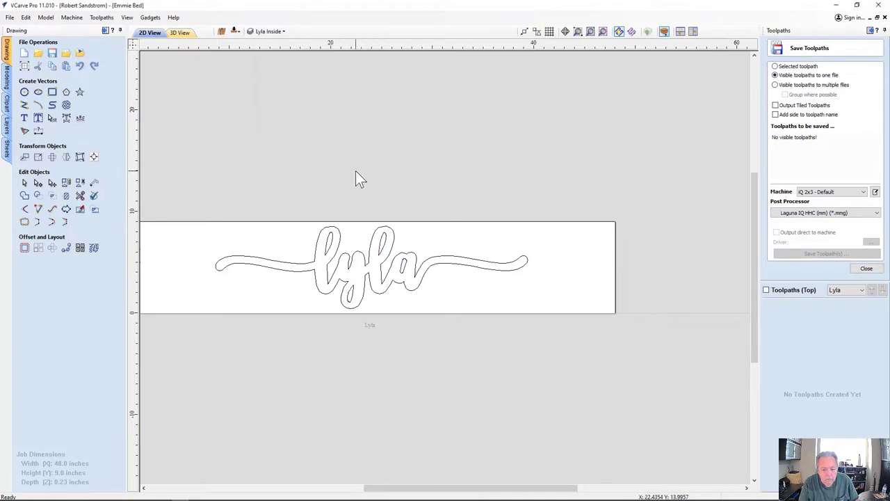
Set the active sheet to 9 inches wide and 48 inches high, with the Z zero position at the machine bed
scroll(357, 171, "down", 1)
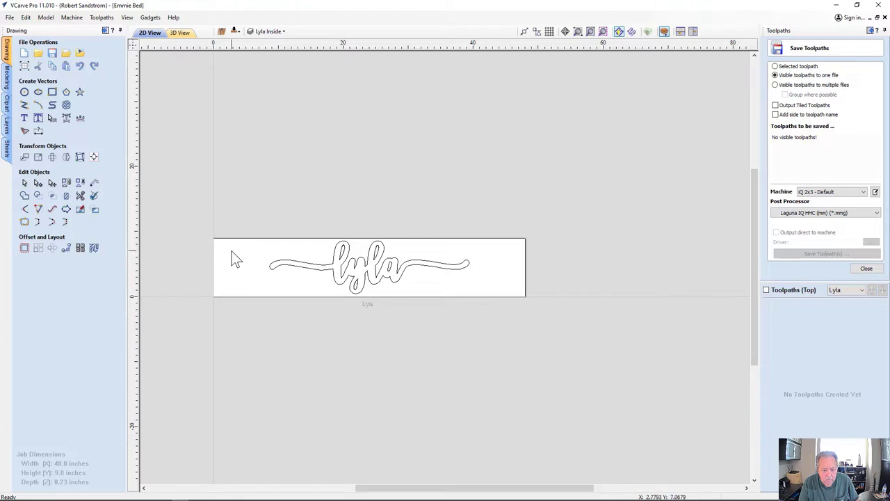
left_click(7, 156)
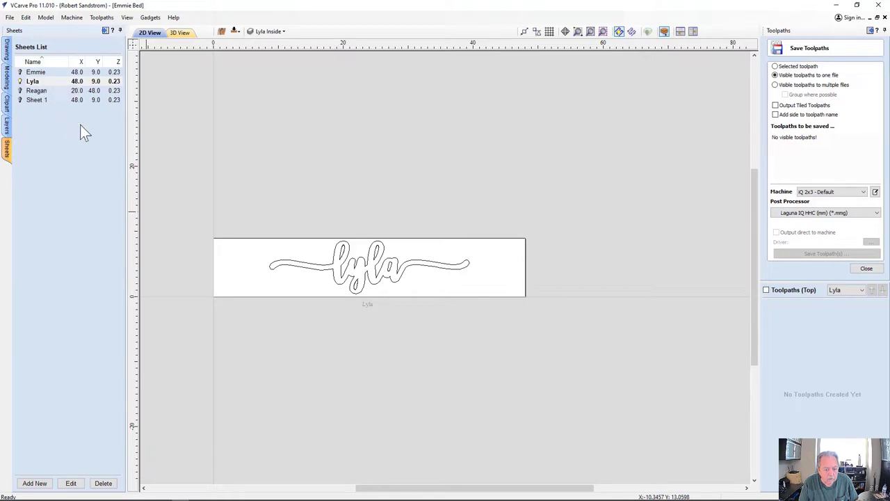
left_click(72, 482)
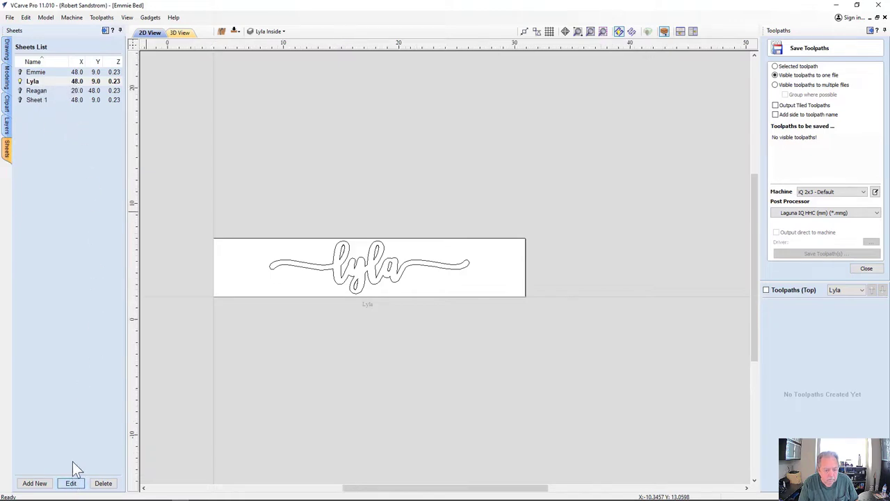
key("Tab")
type("48")
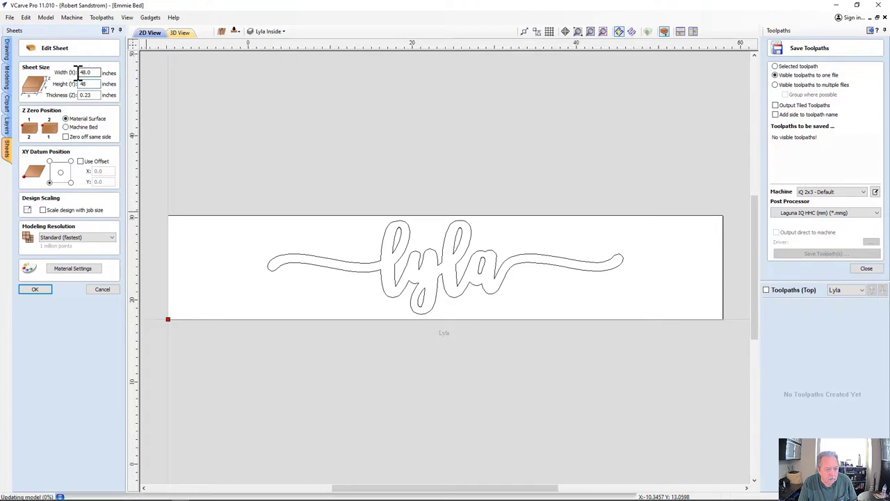
double_click(83, 73)
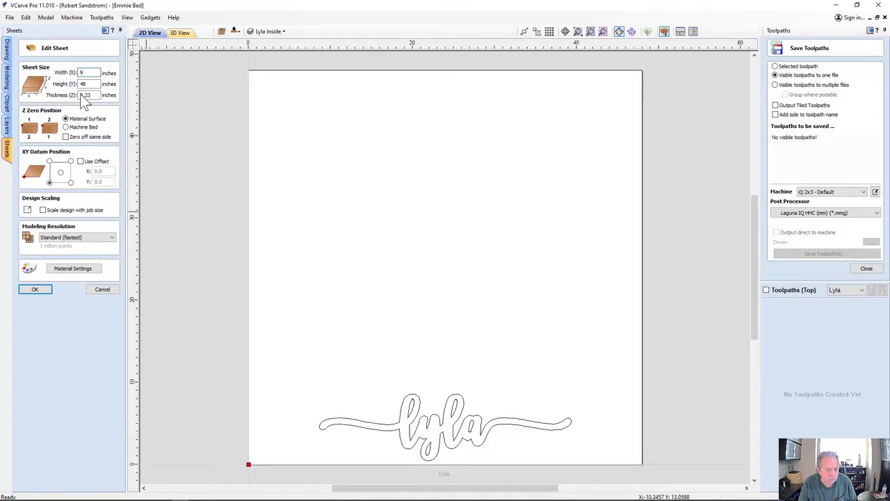
key("Return")
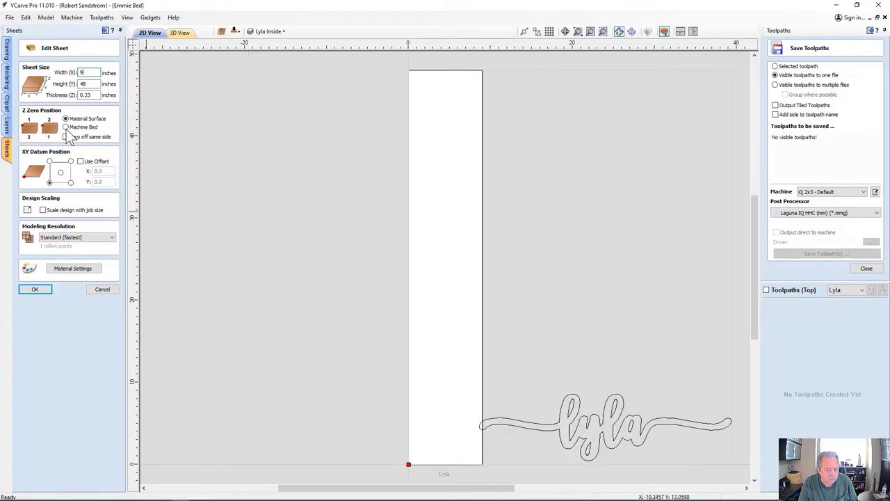
left_click(82, 129)
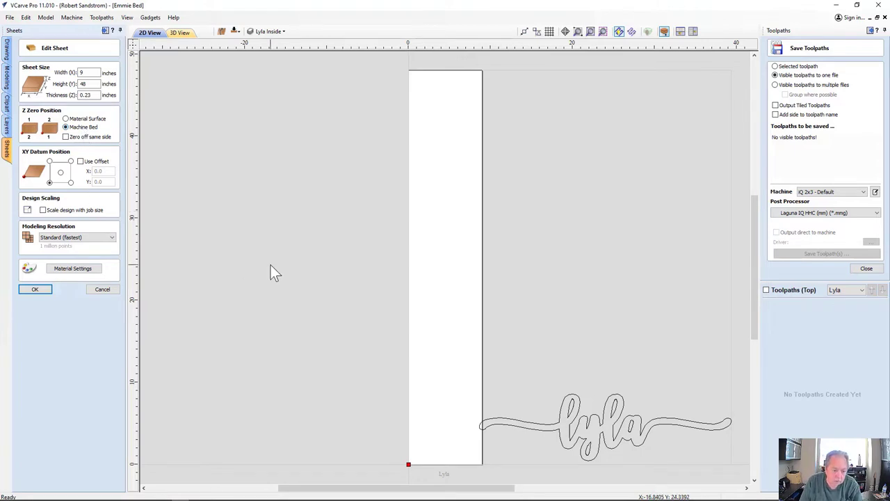
left_click(36, 290)
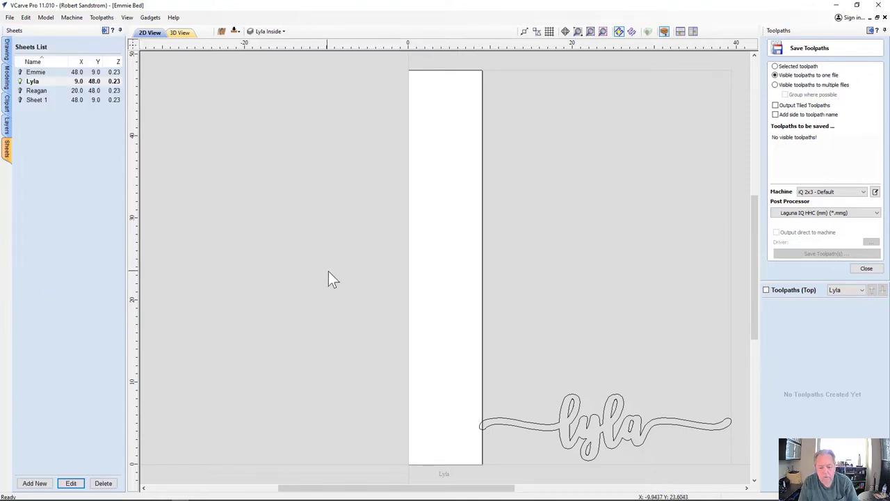
Rotate the outer outline and all inner holes together 90 degrees counterclockwise
left_click_drag(450, 341, 737, 464)
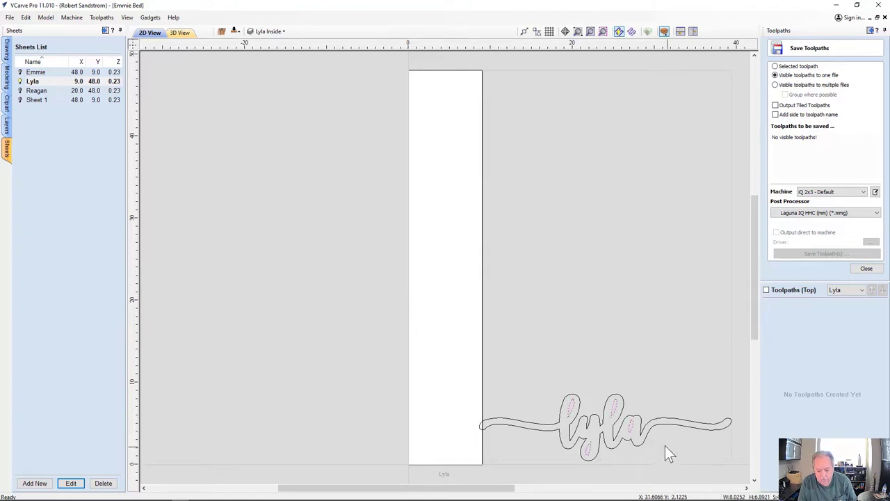
left_click(648, 441)
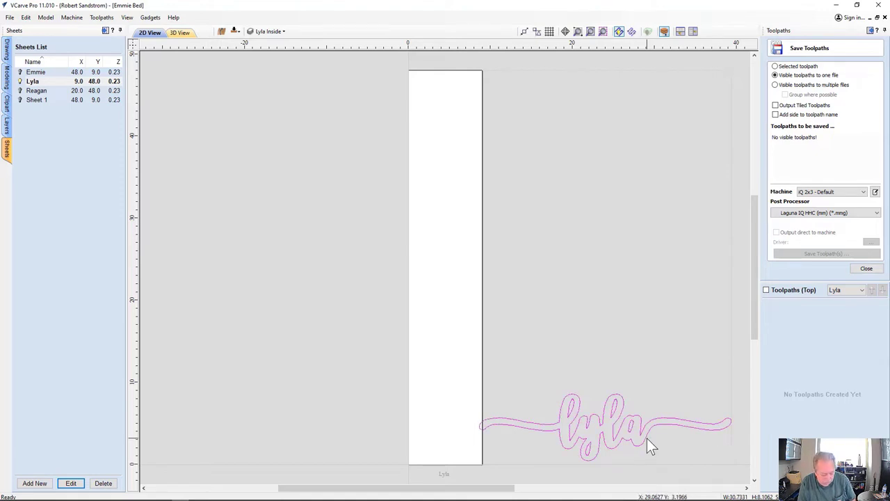
key("9")
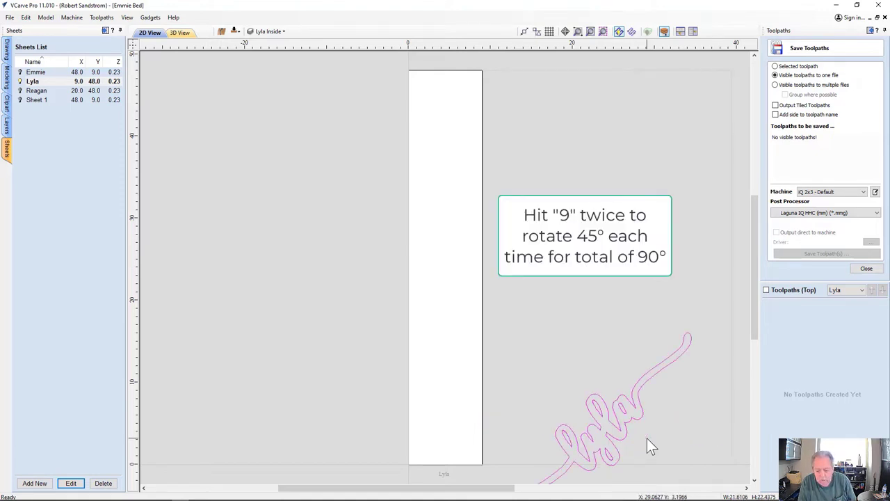
key("9")
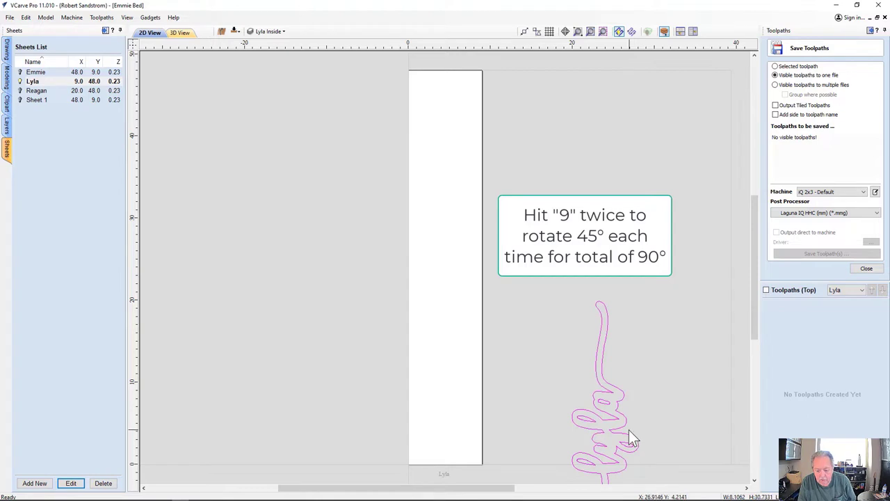
Center the selected sign outline and holes on the sheet both horizontally and vertically
left_click(6, 57)
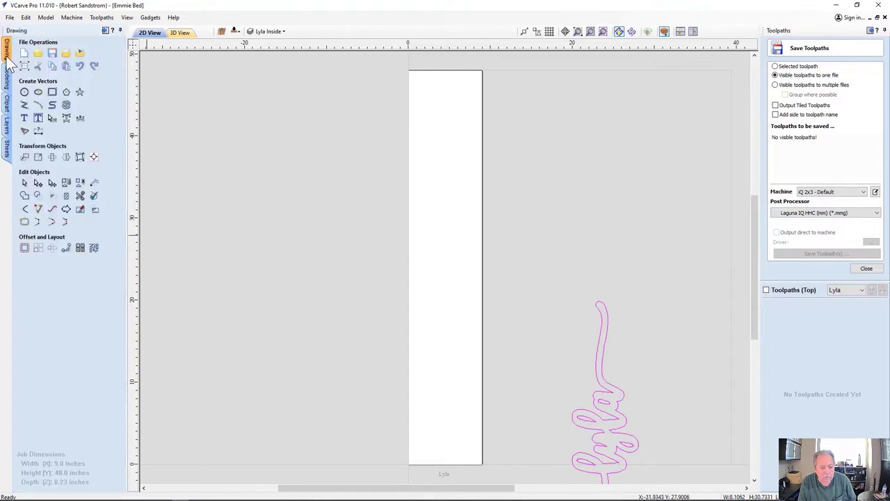
left_click(100, 163)
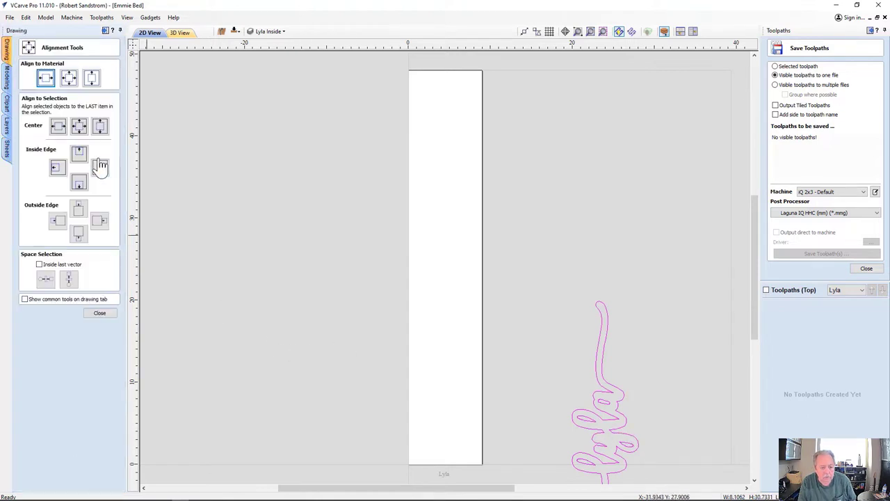
left_click(70, 78)
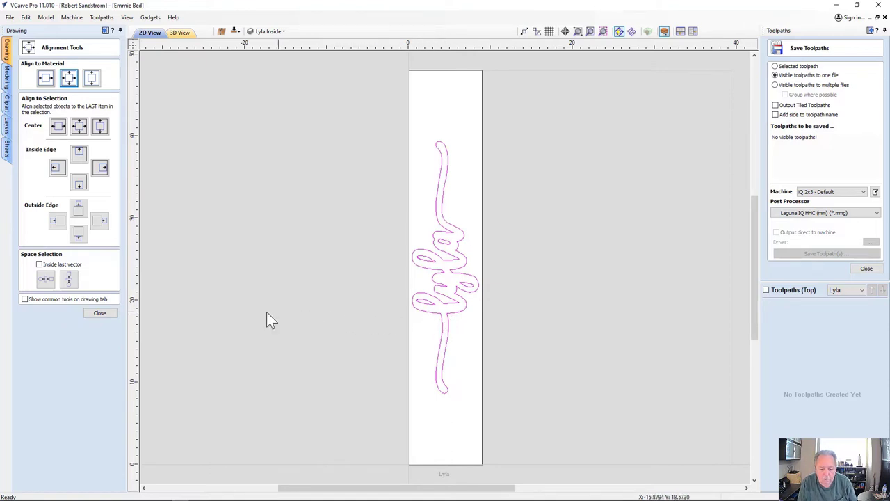
left_click(108, 314)
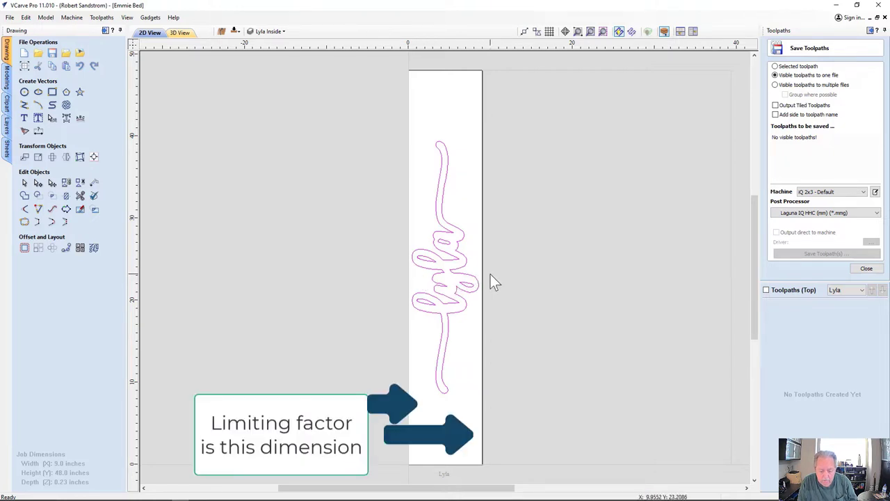
Scale the whole sign proportionally from its center to a width of 8.0 inches and clear the selection
left_click(451, 271)
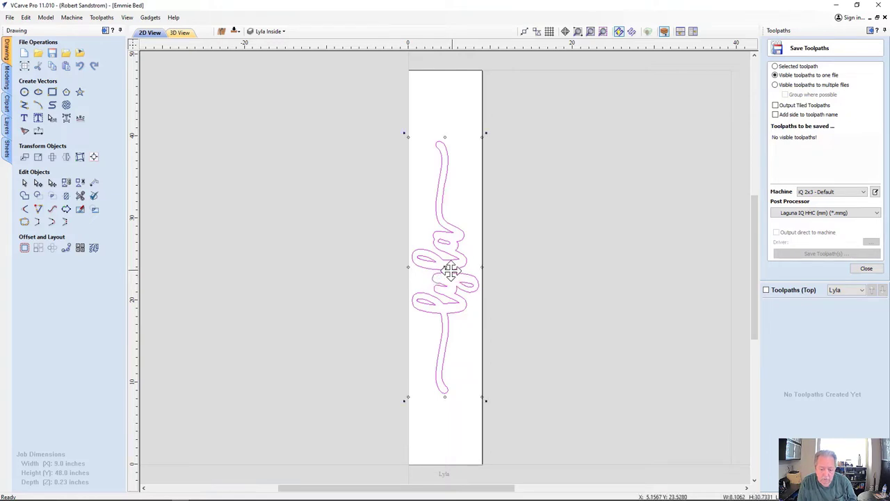
left_click(38, 157)
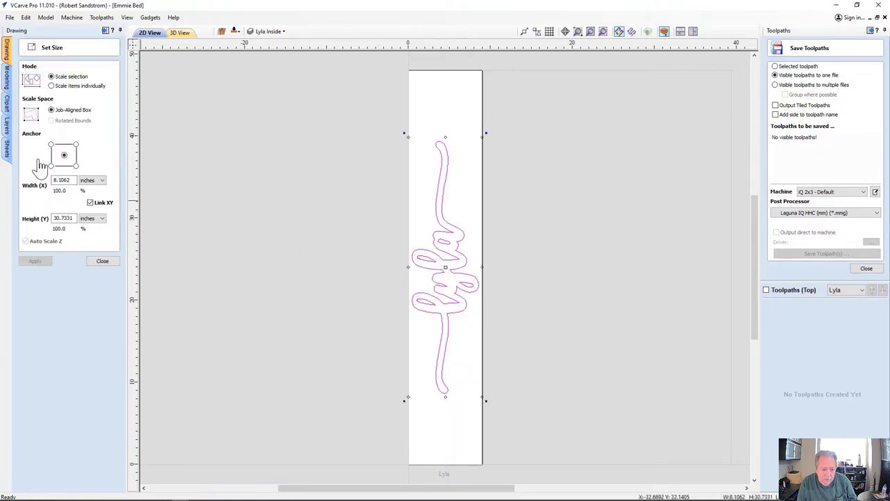
double_click(72, 182)
type("8.0")
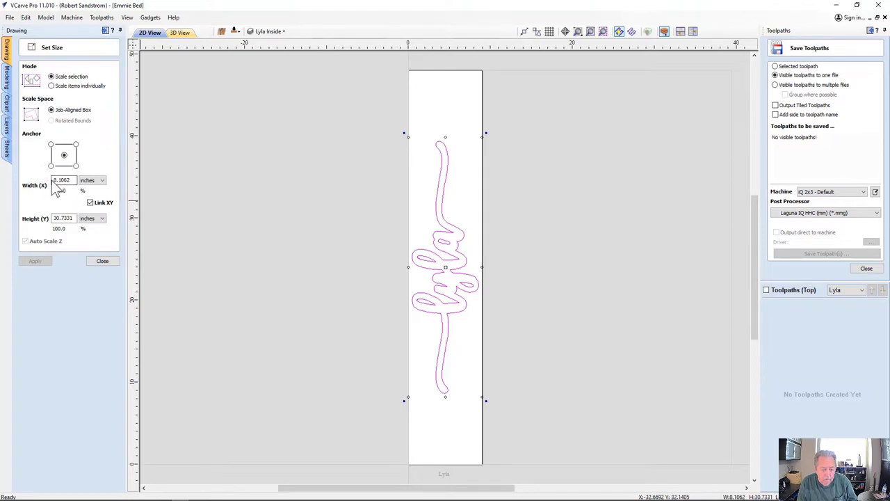
left_click(40, 263)
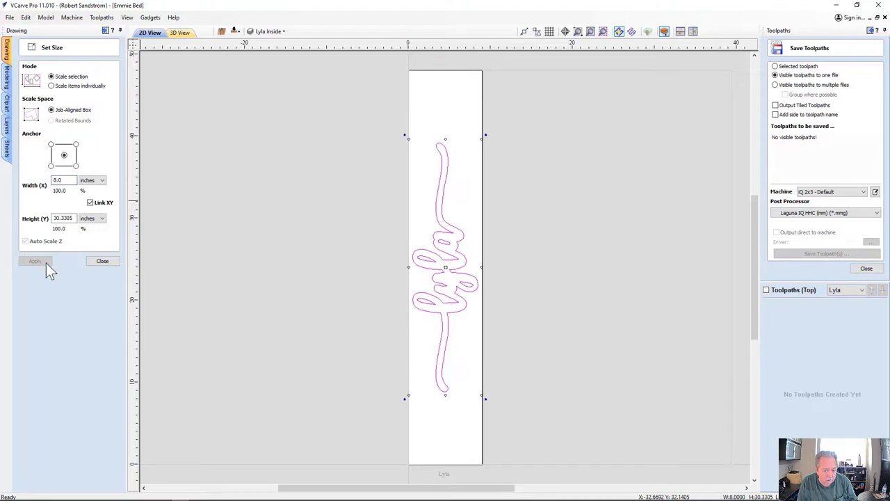
left_click(102, 262)
left_click(546, 287)
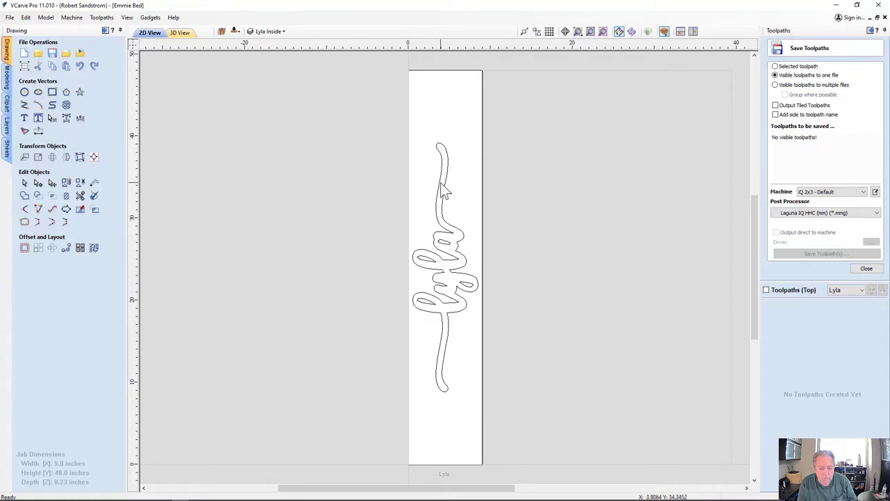
Check the overall width and height of the resized sign
left_click(462, 250)
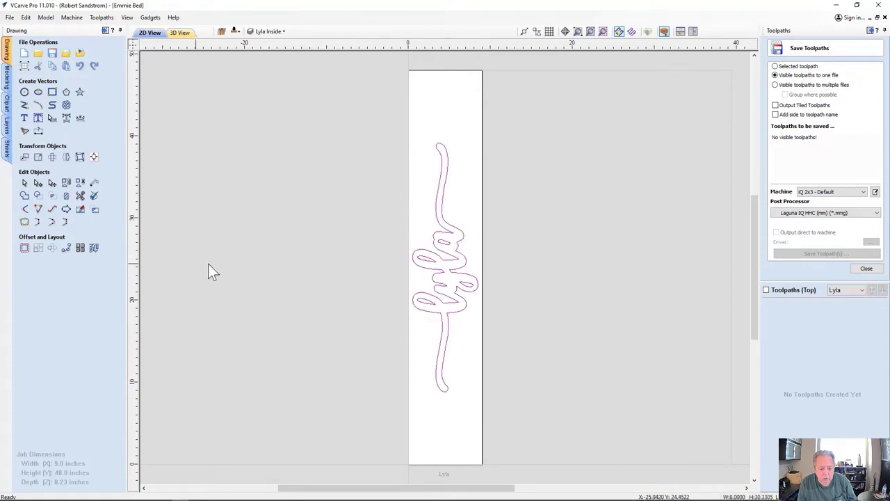
left_click(39, 159)
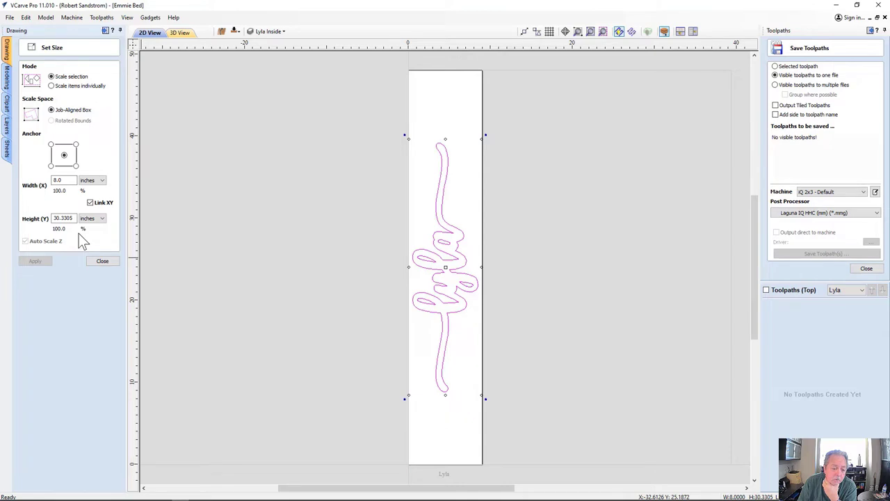
left_click(101, 262)
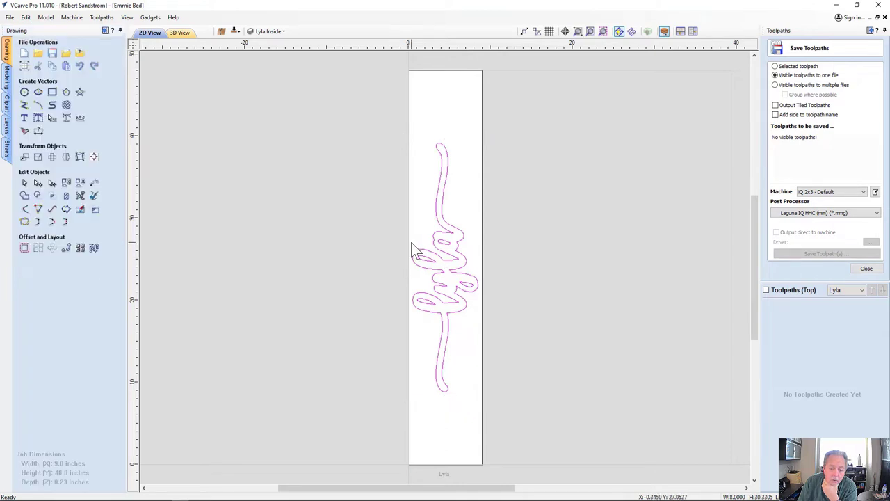
Move the sign down near the sheet's lower end and center it horizontally on the material
left_click(435, 250)
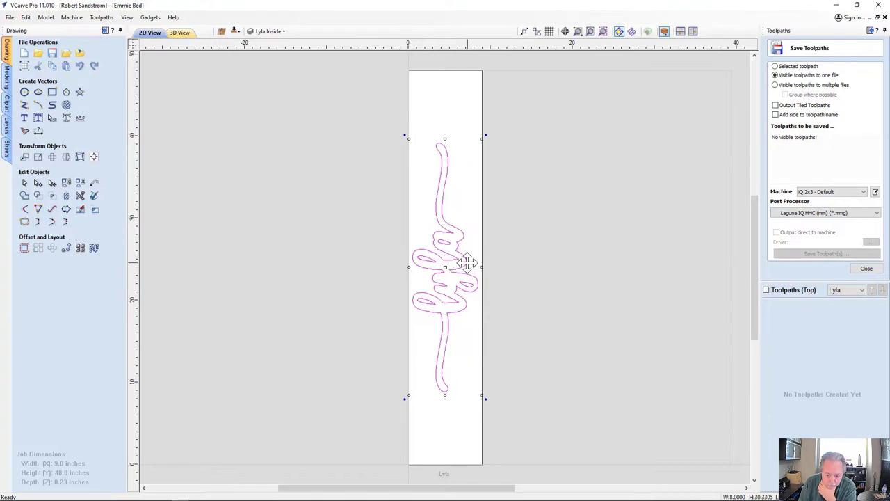
left_click_drag(452, 264, 451, 327)
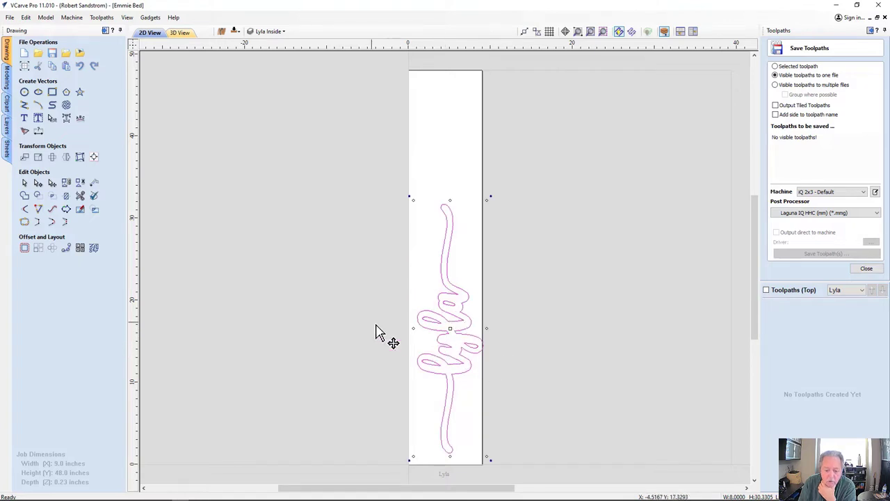
left_click(94, 157)
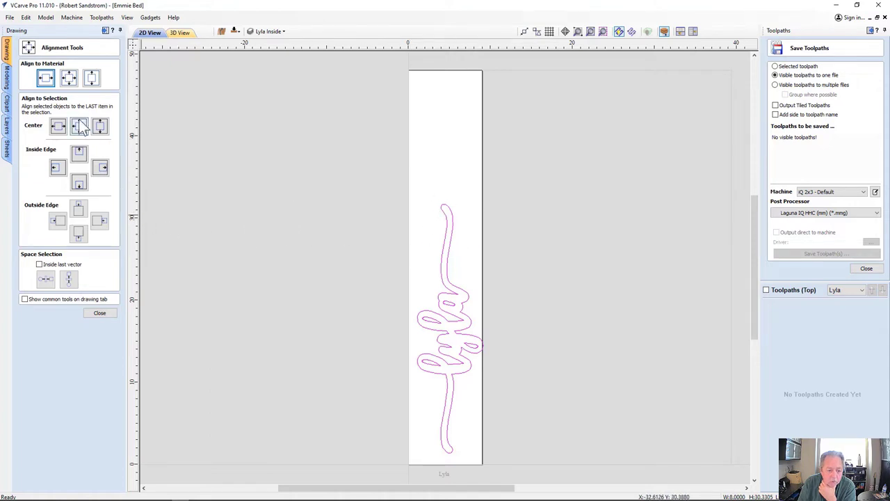
left_click(47, 80)
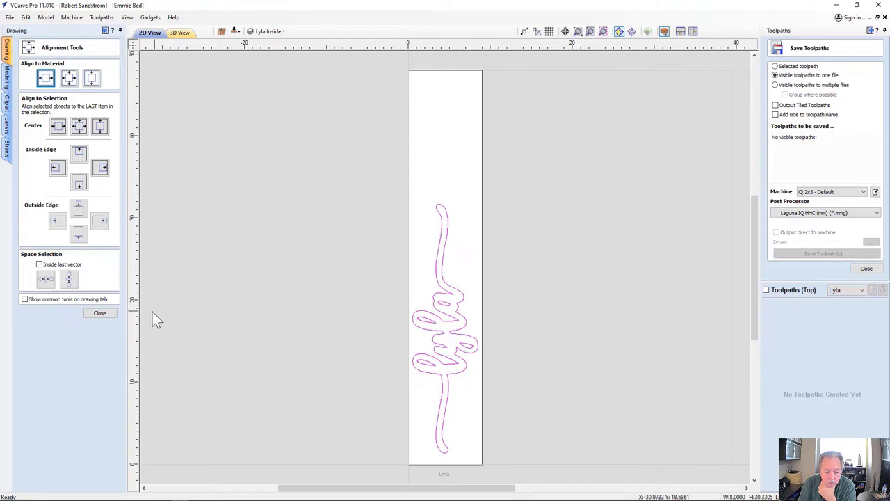
left_click(110, 314)
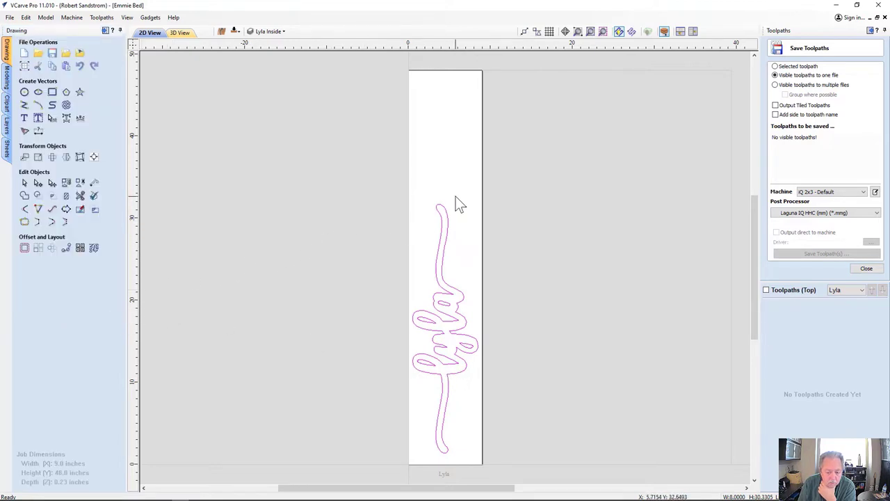
Reduce the active sheet's height to 34 inches and acknowledge the cut-through warning
left_click(6, 147)
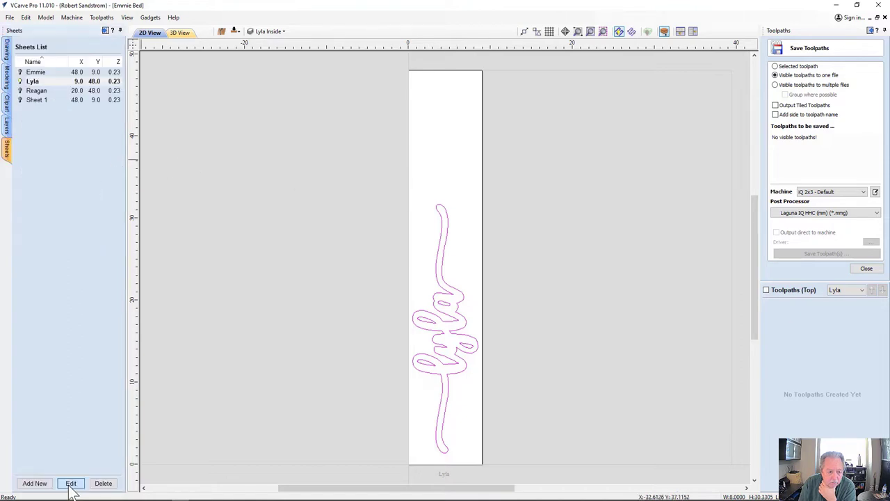
left_click(71, 485)
key("Tab")
type("36")
key("Return")
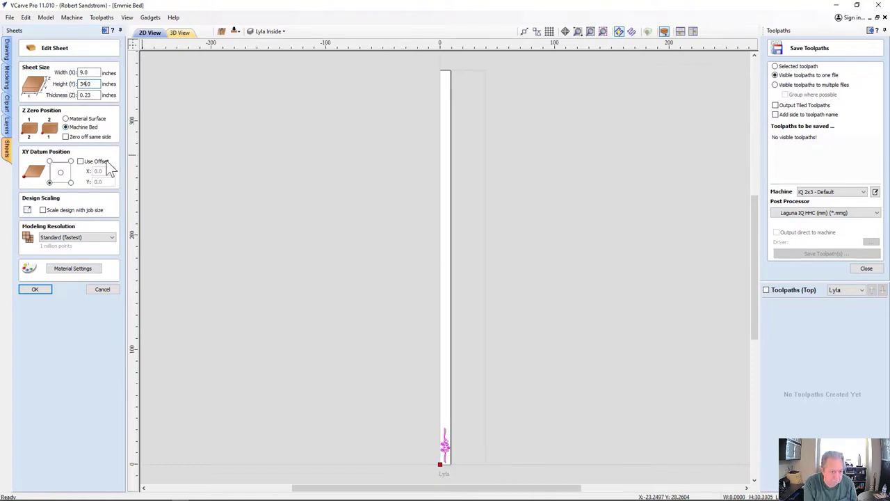
left_click(35, 288)
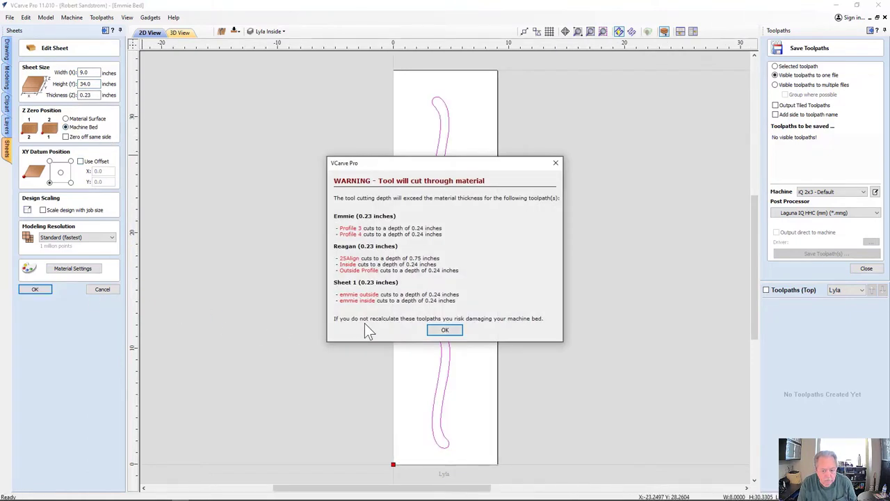
left_click(449, 332)
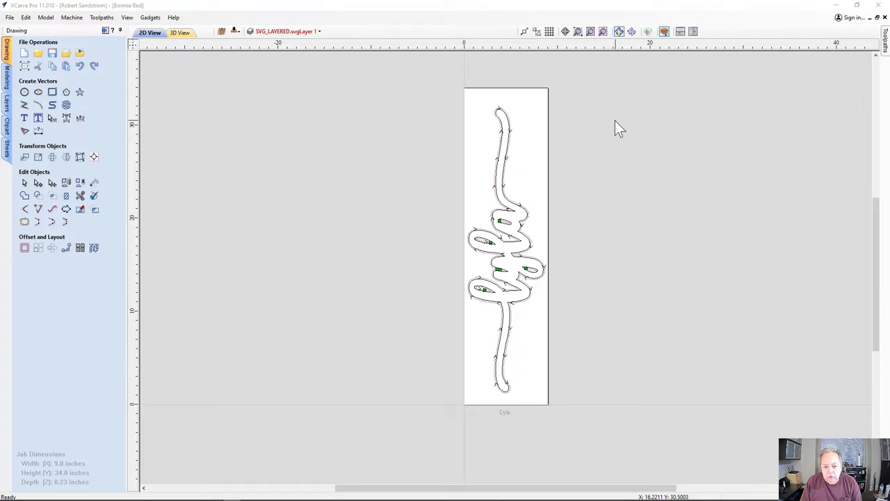
Ungroup the sign vectors, test-select the outer outline separately from the holes, and clear the selection
left_click(673, 119)
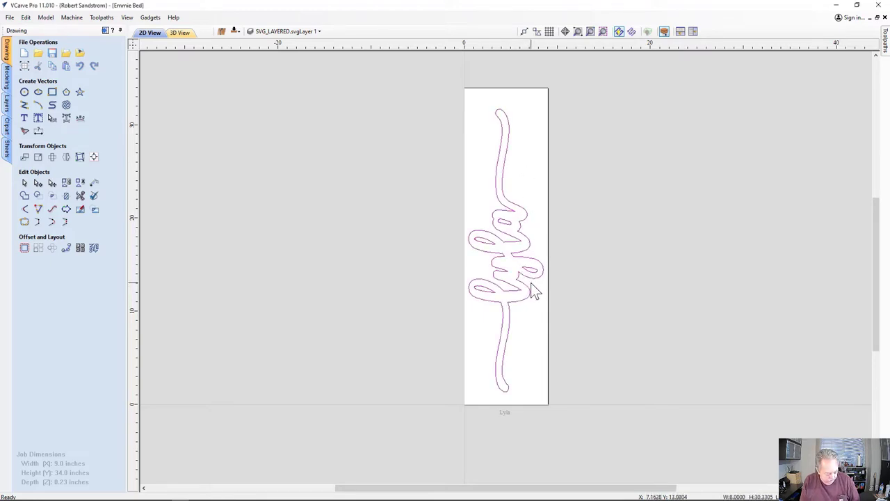
left_click(534, 291)
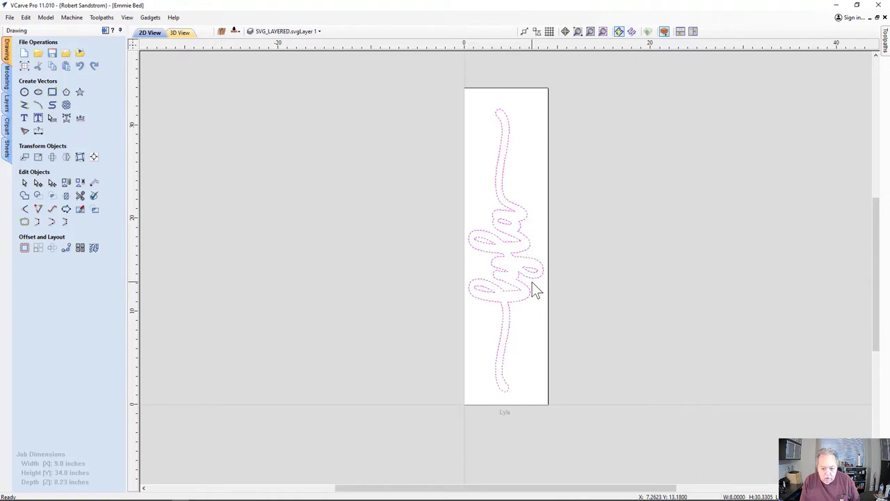
left_click(544, 243)
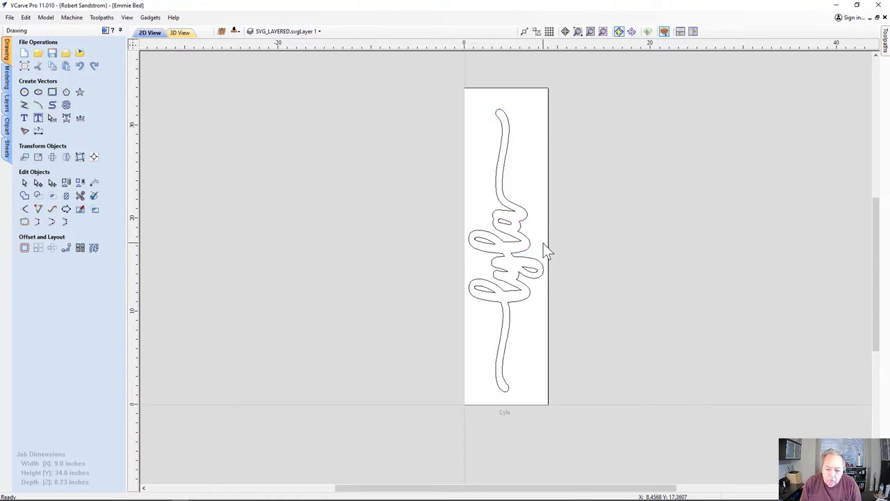
left_click(526, 224)
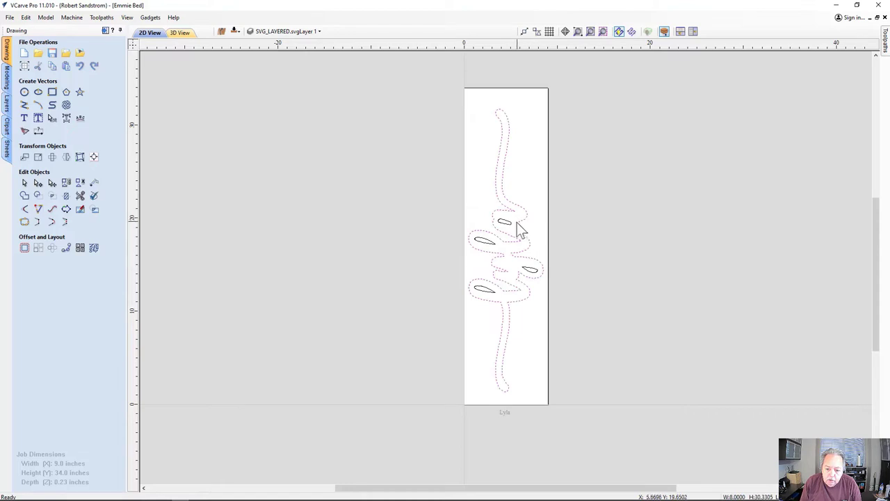
left_click(523, 231)
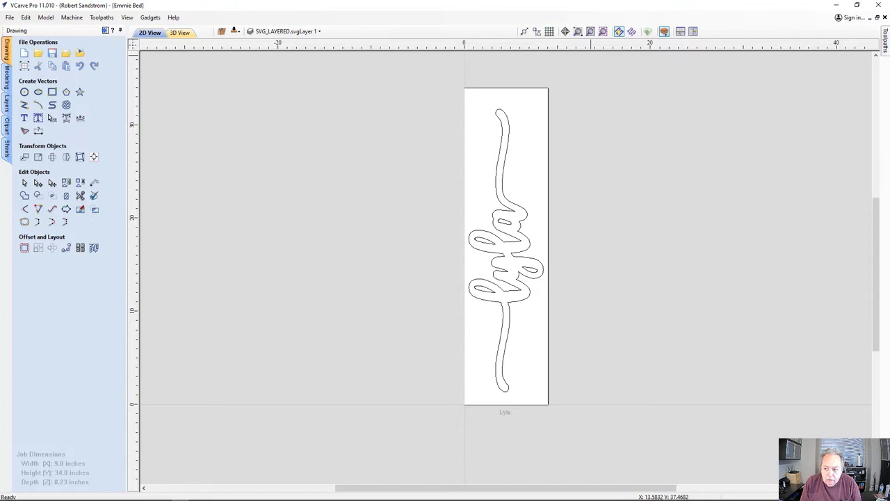
Switch the workspace layout from the drawing tools to the toolpath tools and close the Save Toolpaths form
left_click(884, 49)
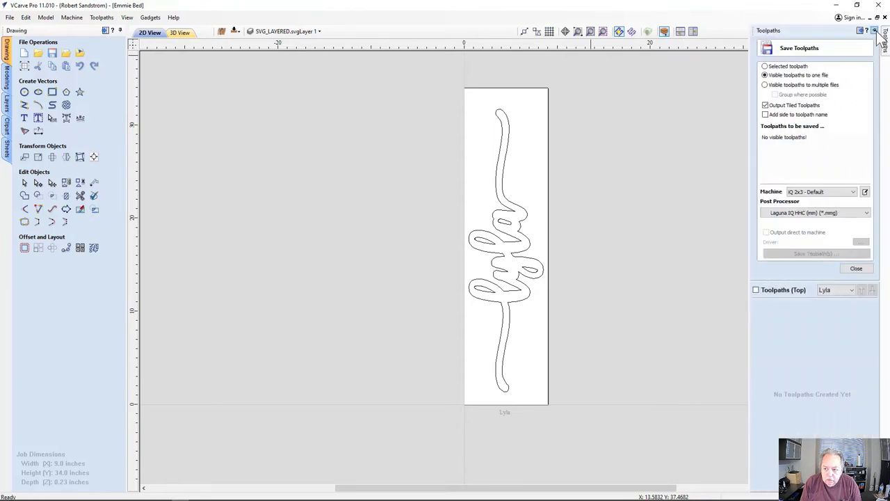
left_click(874, 30)
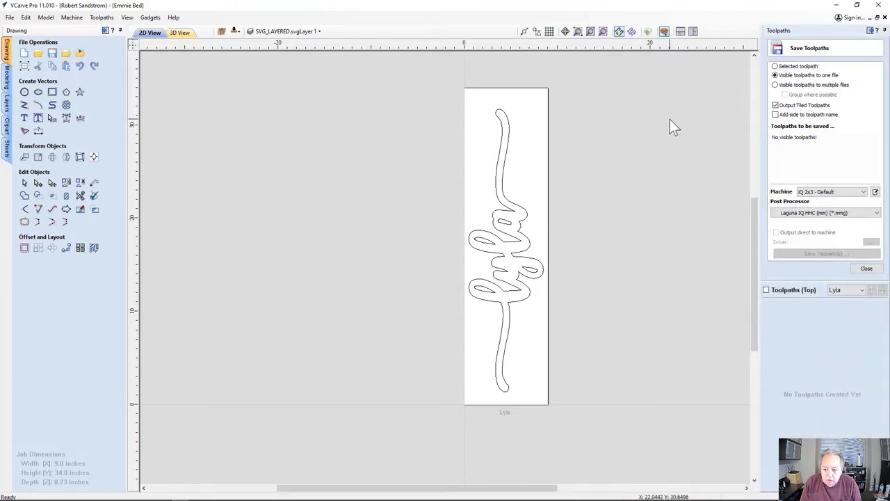
left_click(884, 31)
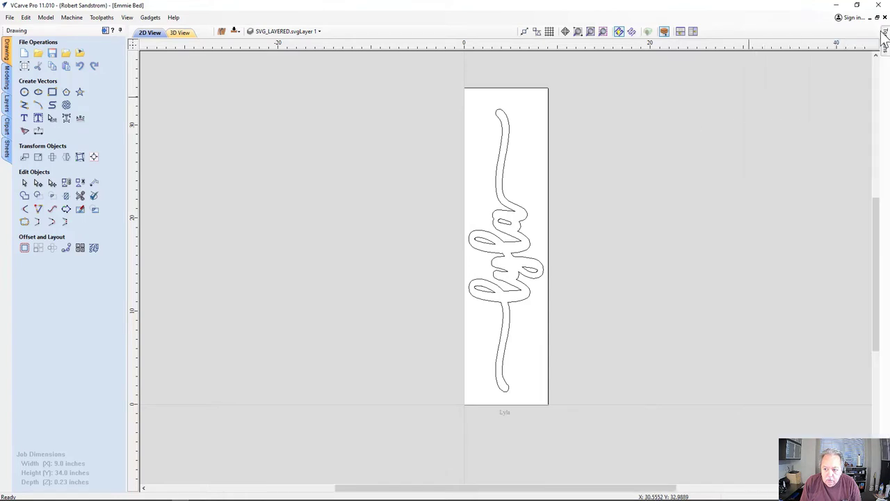
left_click(103, 31)
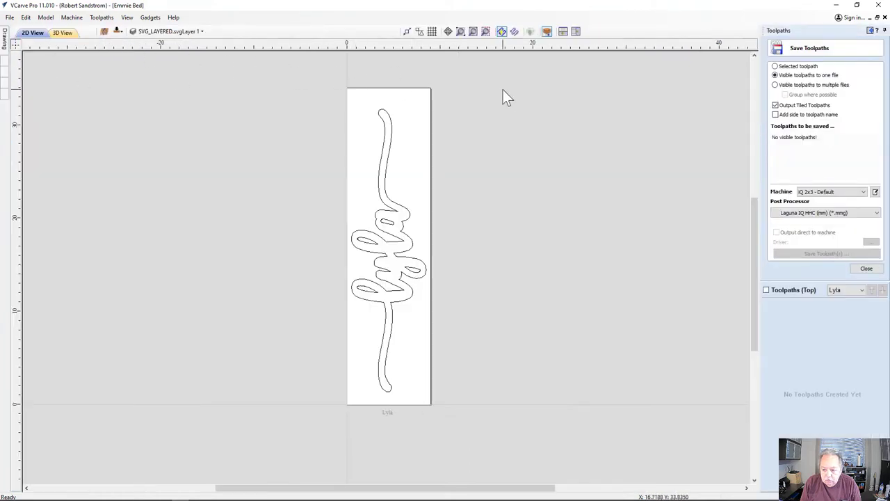
left_click(866, 267)
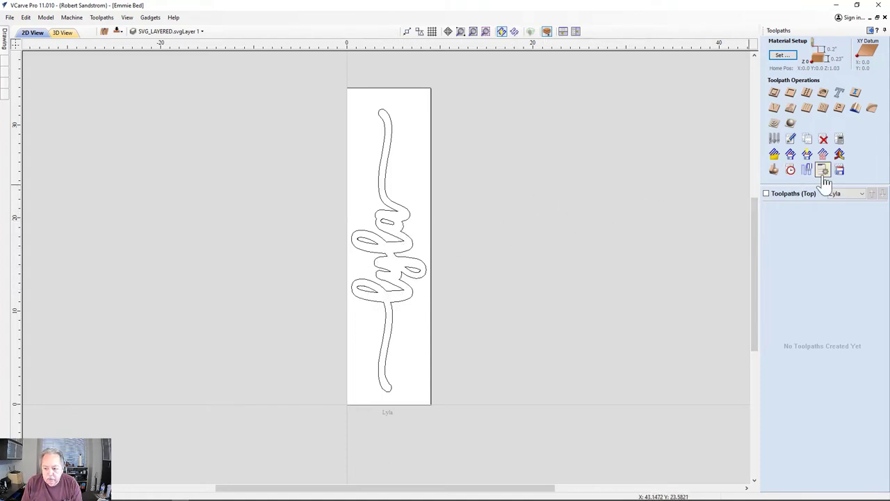
Start a 2D profile toolpath and set its cut depth to the material thickness plus 0.01 inches using z+.01
left_click(773, 96)
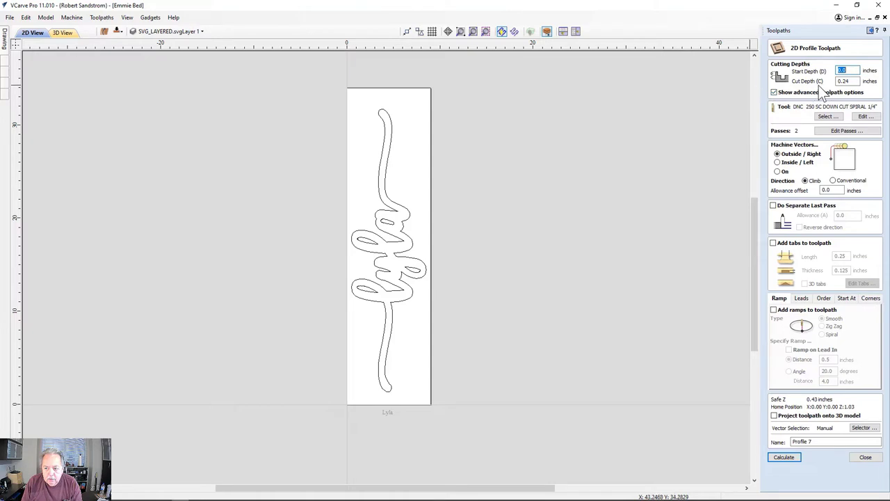
double_click(842, 82)
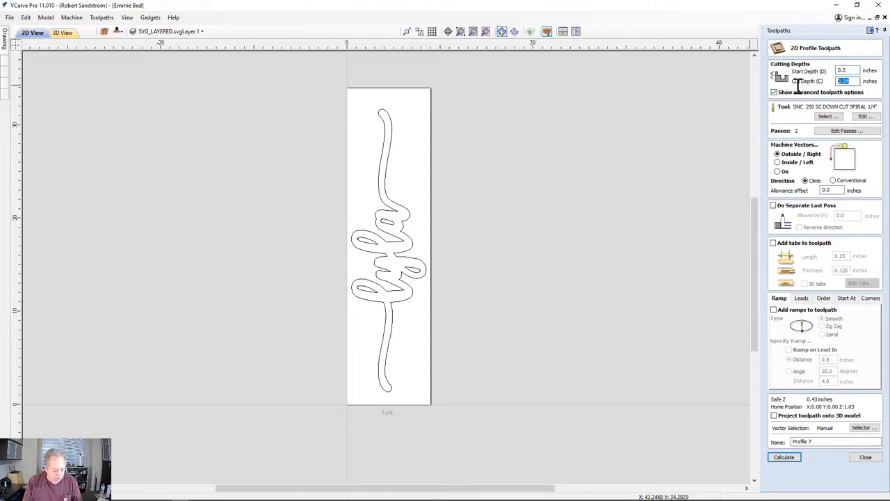
type(".2")
type("+.01")
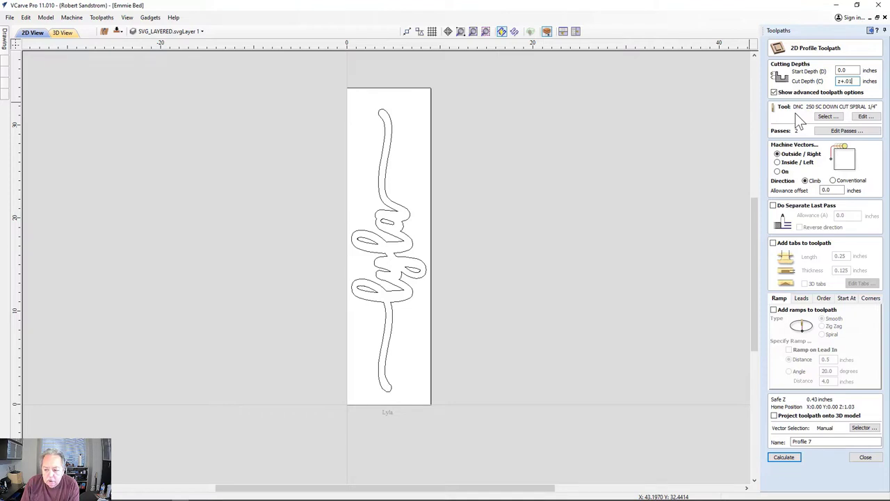
Choose the RIP COMP SU-125812H45F2 1/8" end mill with the Plywood material settings for the profile toolpath
left_click(825, 117)
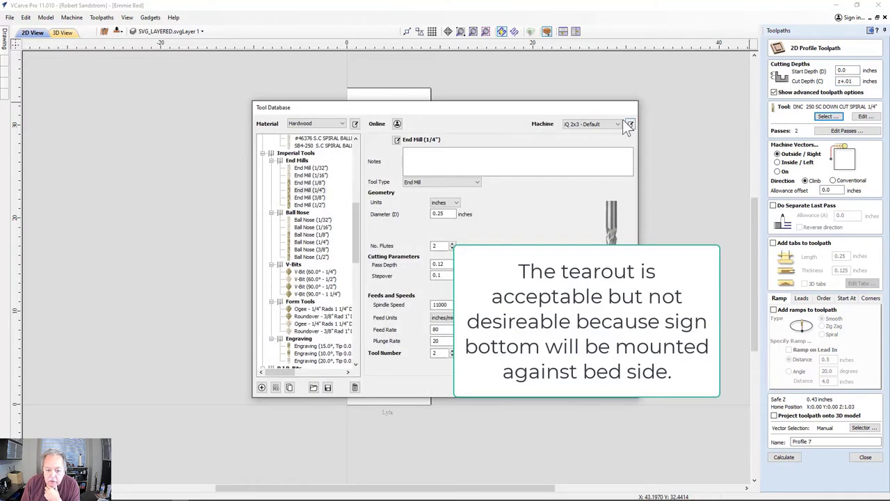
left_click(343, 124)
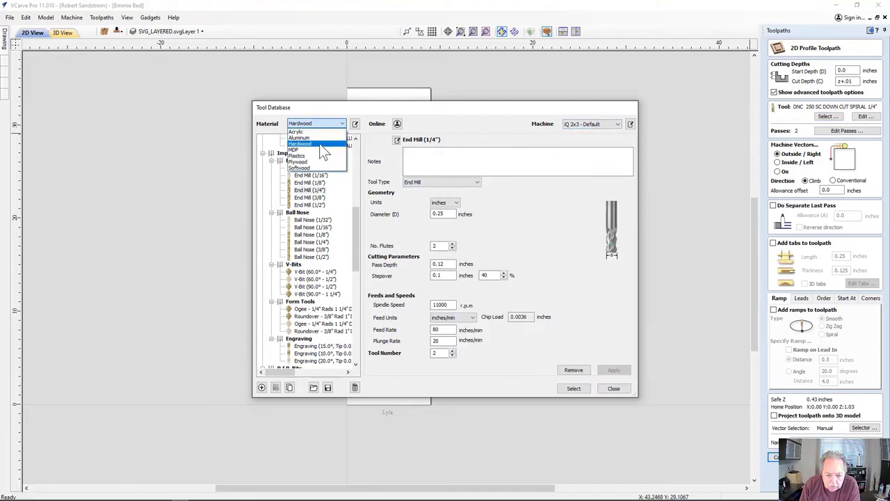
left_click(297, 161)
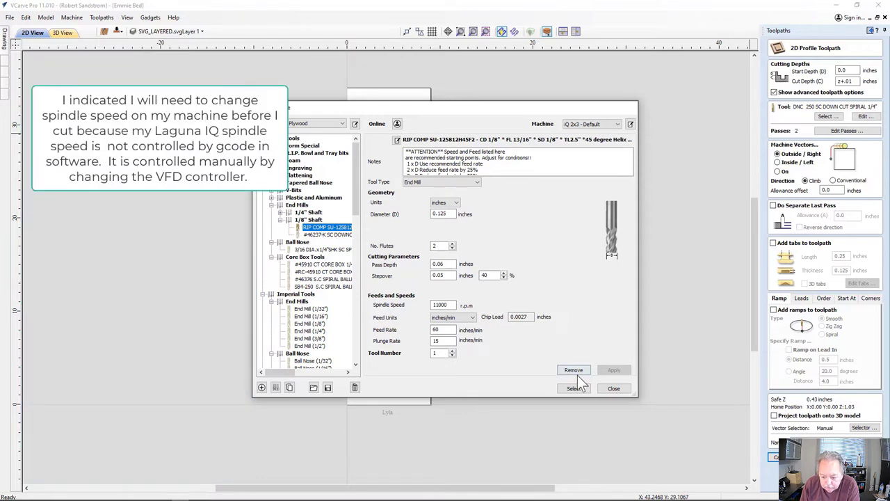
left_click(575, 388)
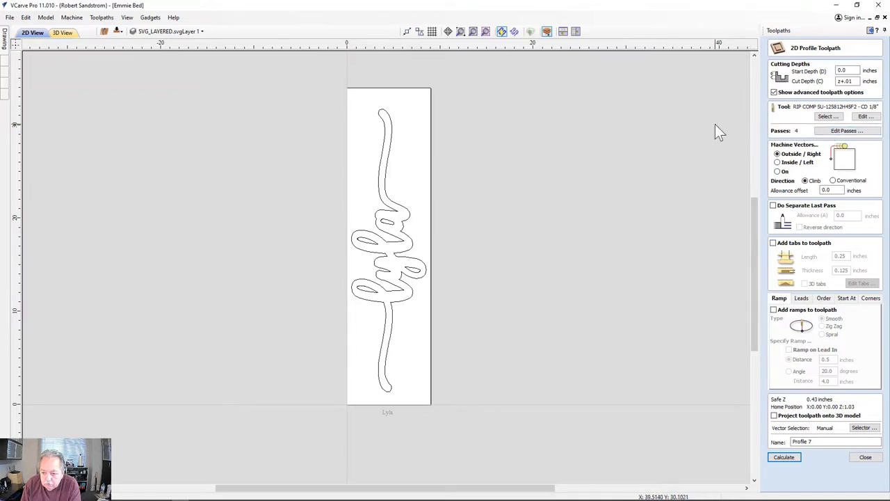
Edit the toolpath's pass depths, entering 0.1 inches for the first pass
left_click(830, 130)
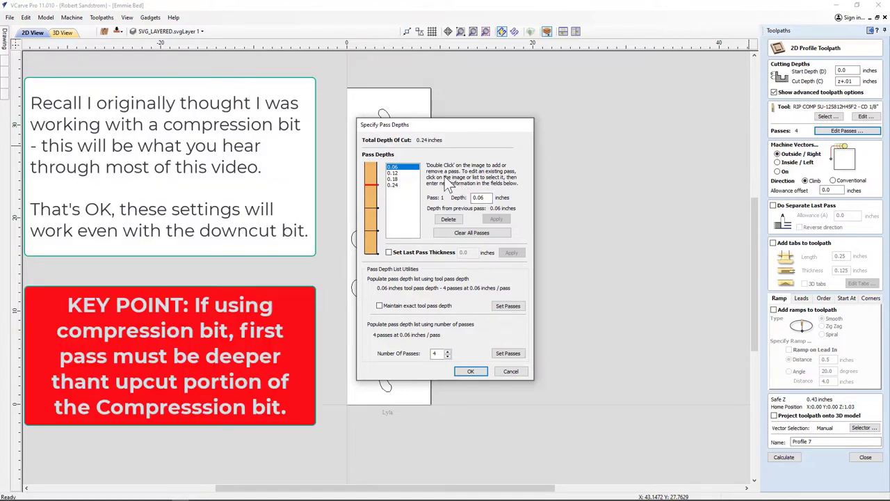
double_click(489, 198)
type("0.1")
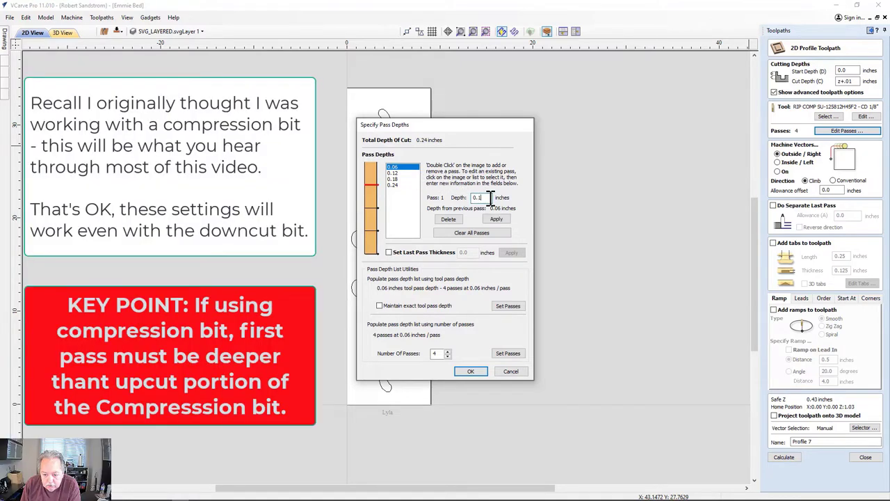
left_click(466, 372)
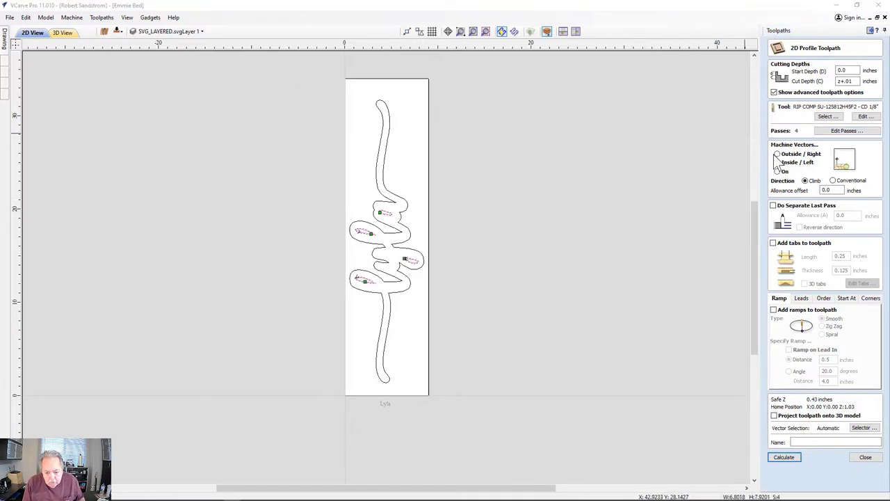
Set the profile to machine Inside / Left and associate it with the closed vectors on the sign's inside layer
left_click(776, 162)
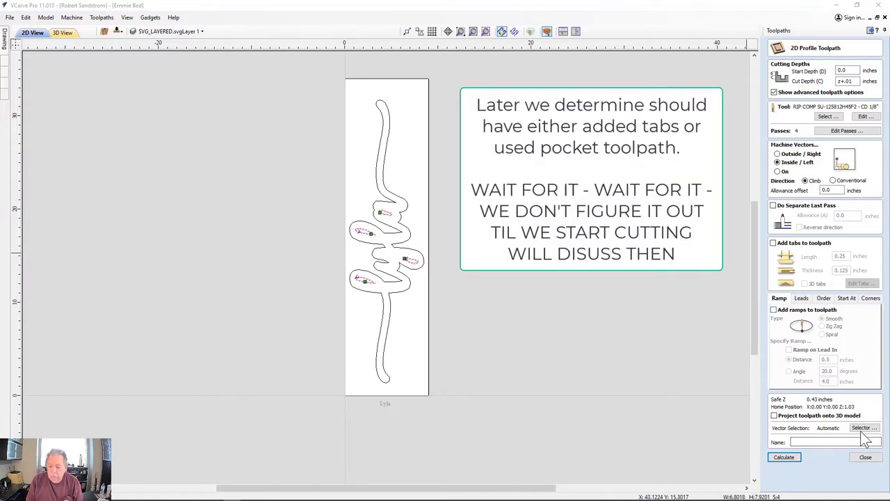
left_click(862, 428)
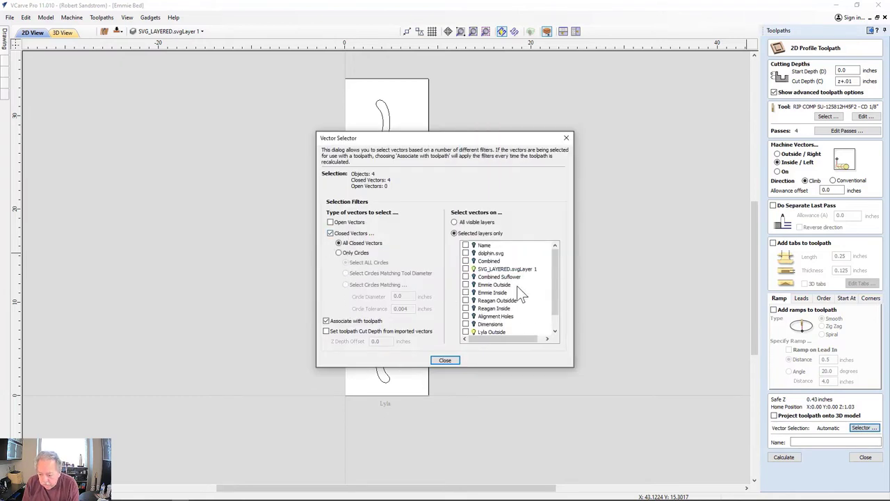
left_click_drag(553, 296, 549, 326)
left_click(491, 325)
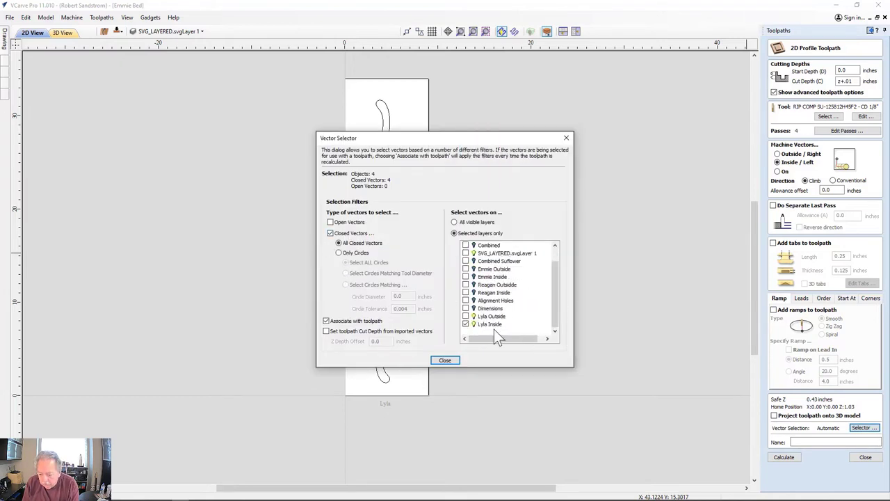
left_click(445, 360)
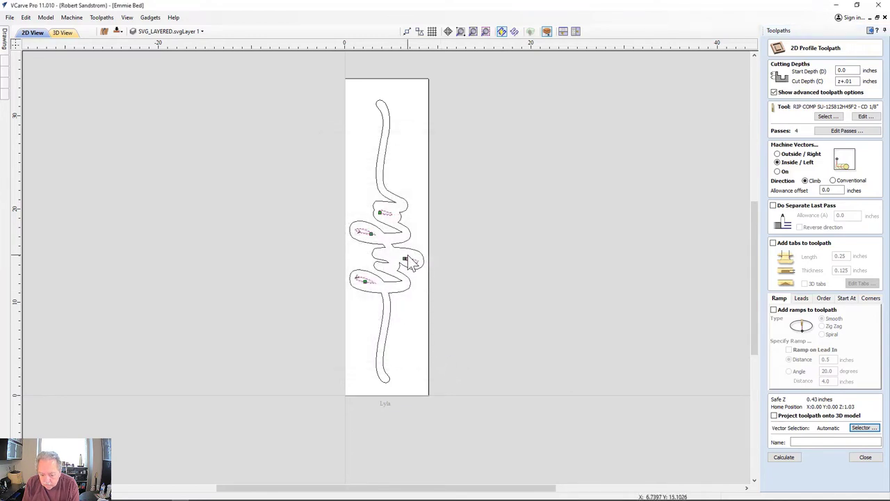
Name the toolpath with the sign's name plus "inside", calculate it despite the cut-through warning, and close the preview form
left_click(808, 442)
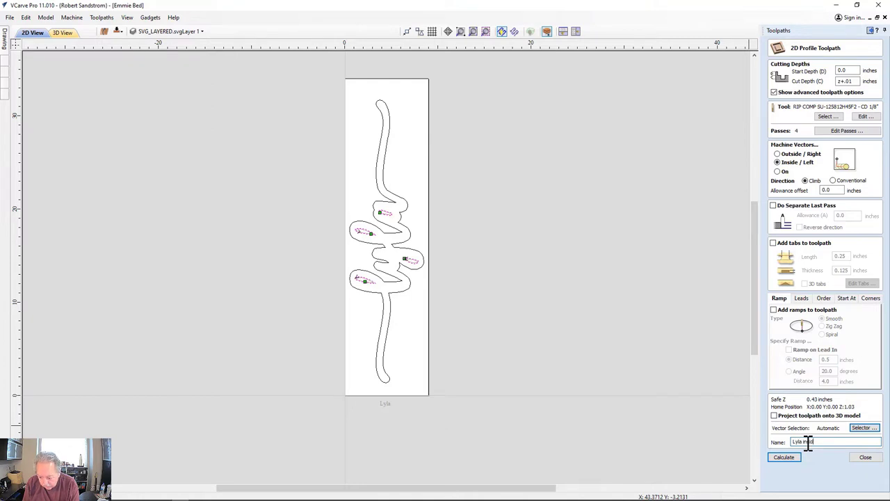
type("Lyla inside")
left_click(783, 457)
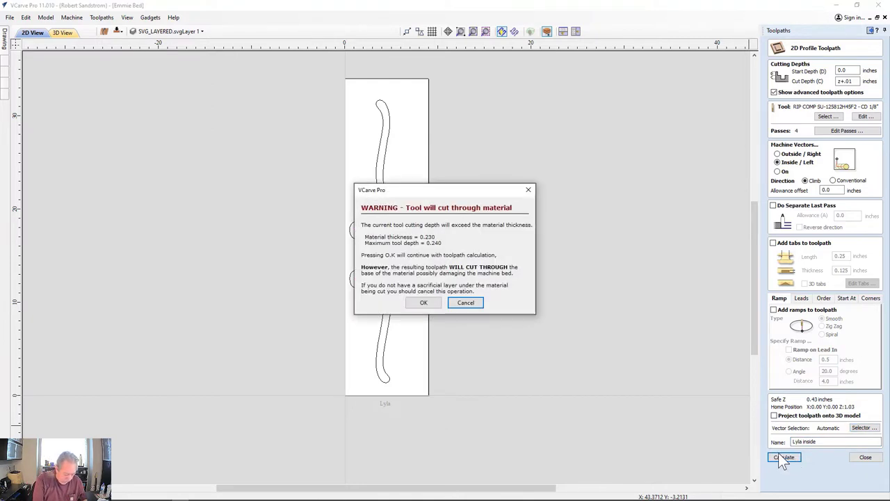
left_click(425, 303)
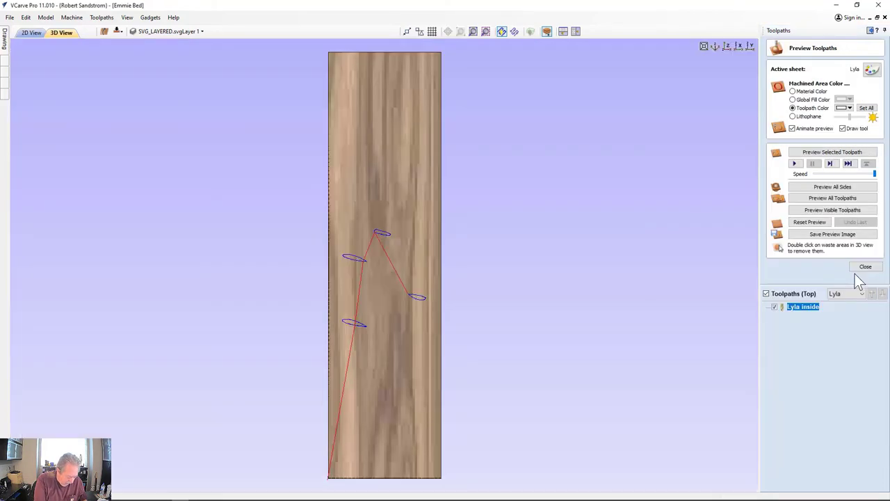
left_click(864, 270)
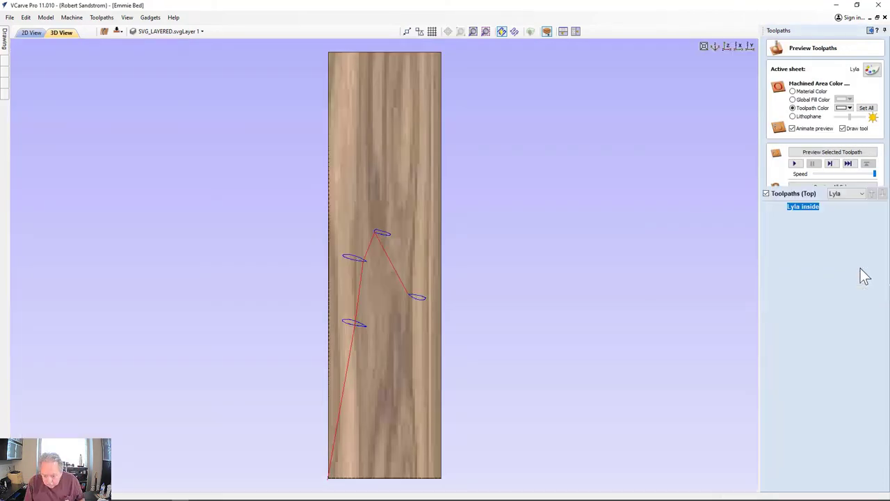
Return to the 2D view, start a second profile toolpath, and apply a first pass depth of 0.1 inches
left_click(33, 35)
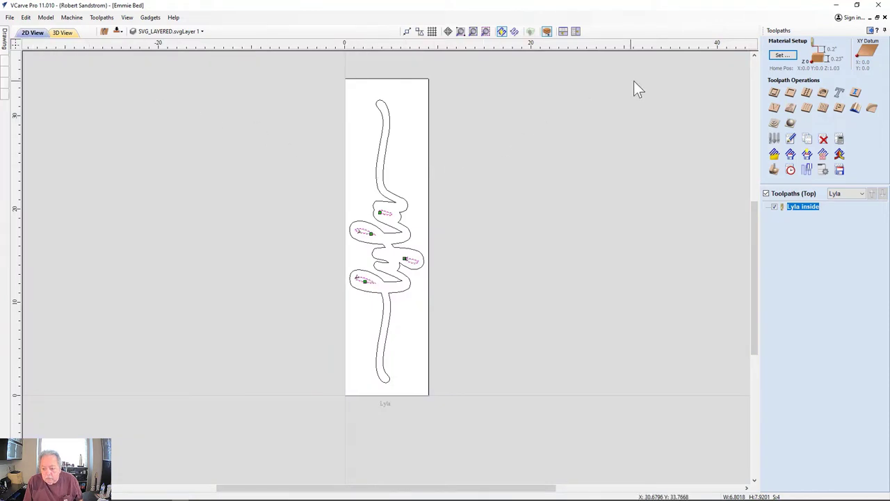
left_click(774, 95)
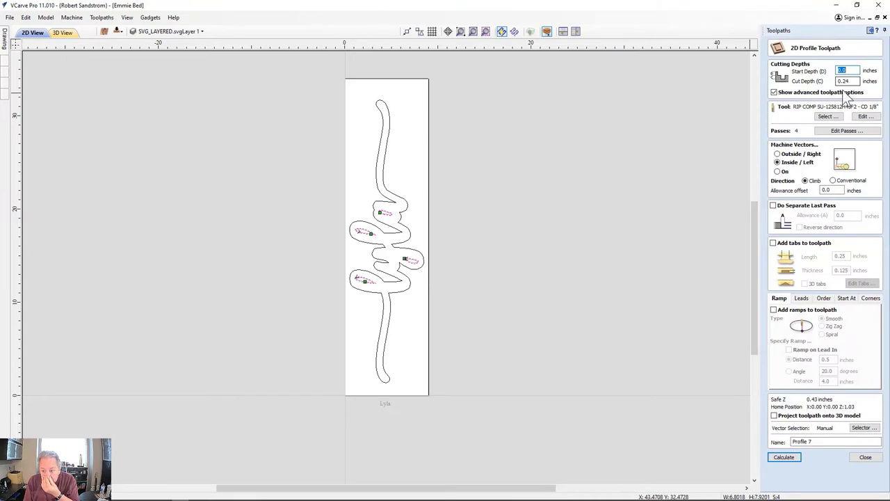
left_click(846, 130)
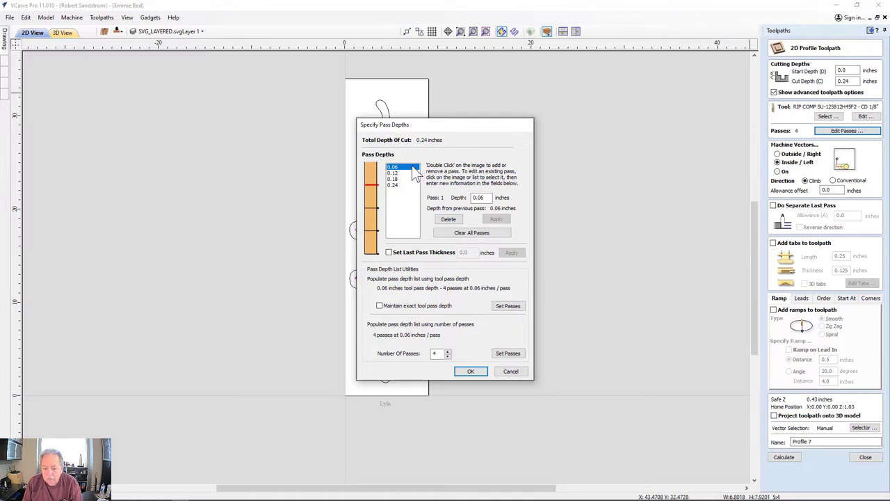
left_click_drag(483, 200, 459, 201)
type(".1")
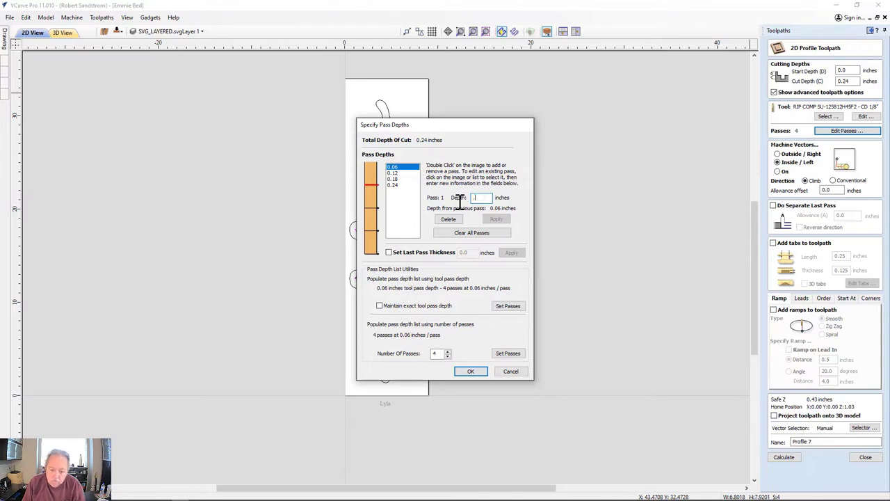
left_click(489, 218)
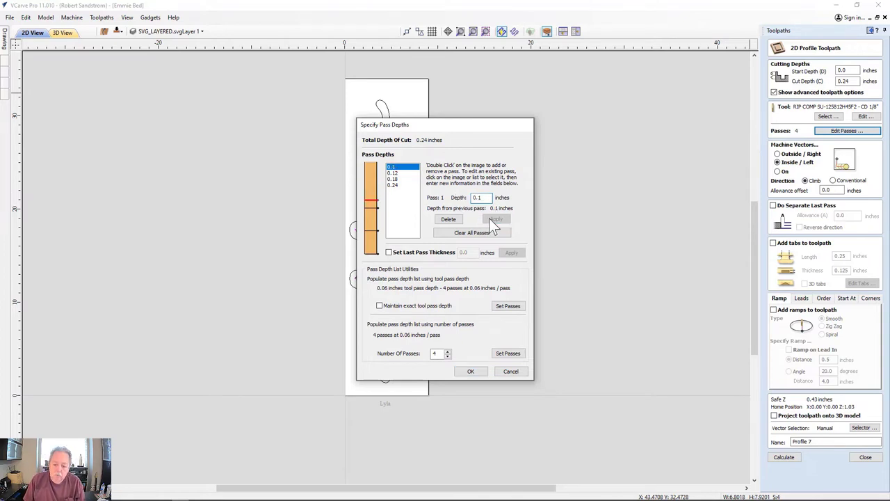
left_click(468, 370)
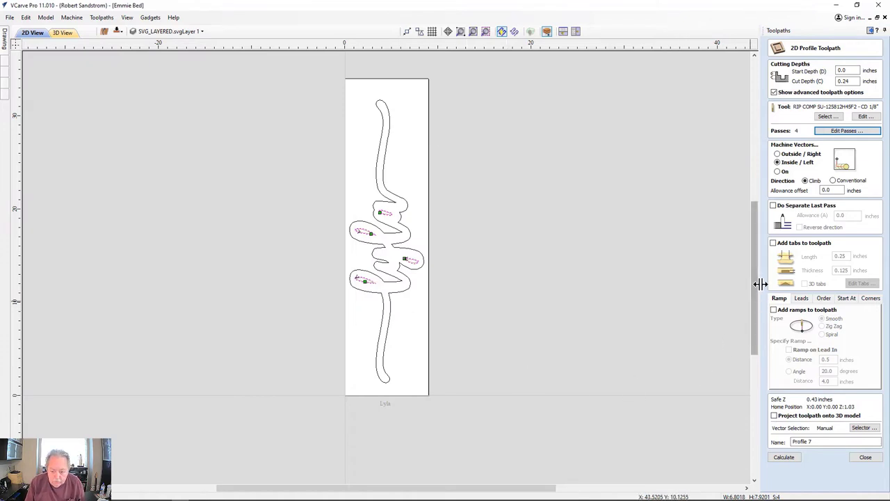
Add tabs to the second profile toolpath and associate it with only the closed vectors on the sign's outside layer
left_click(772, 243)
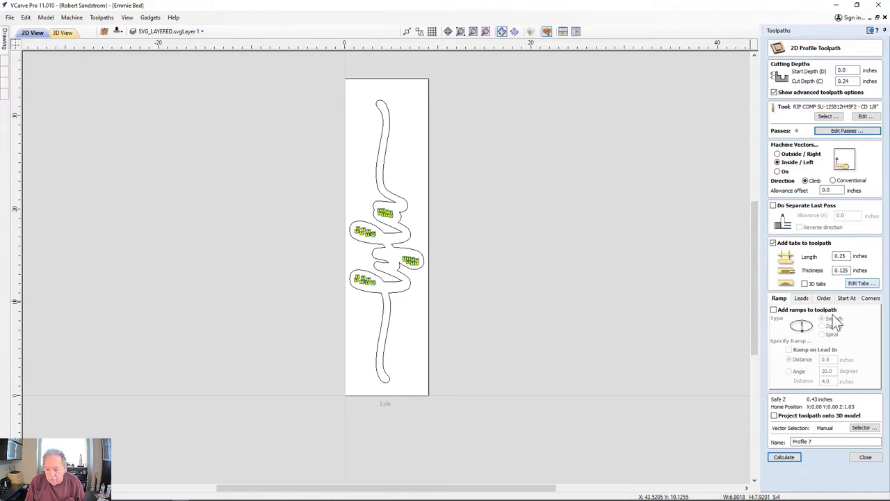
left_click(863, 428)
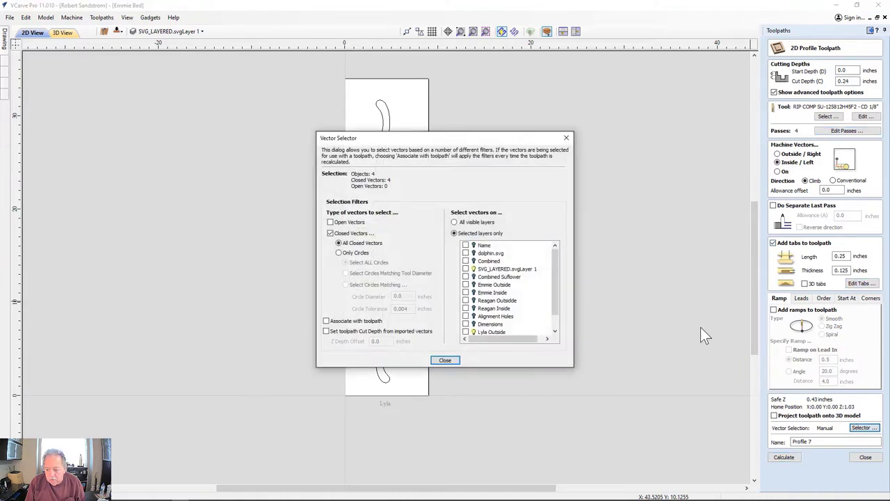
left_click(326, 320)
left_click_drag(557, 289, 555, 316)
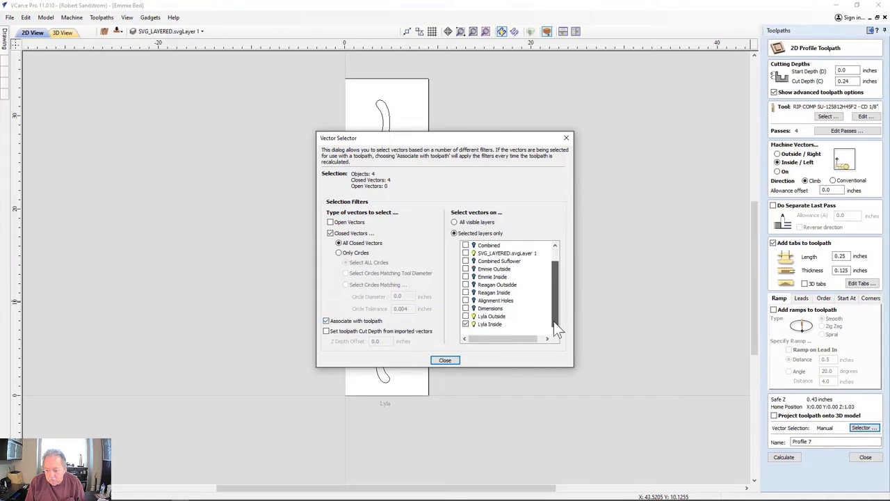
left_click(465, 316)
left_click(466, 324)
left_click(466, 324)
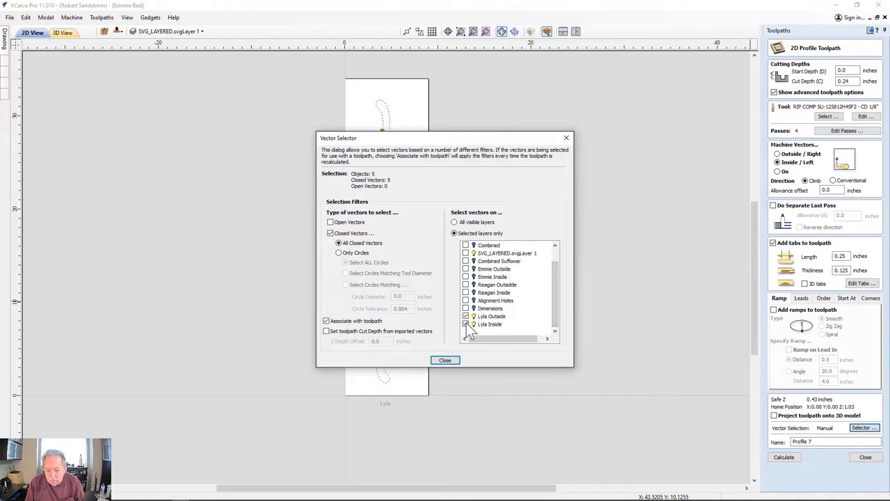
left_click(443, 360)
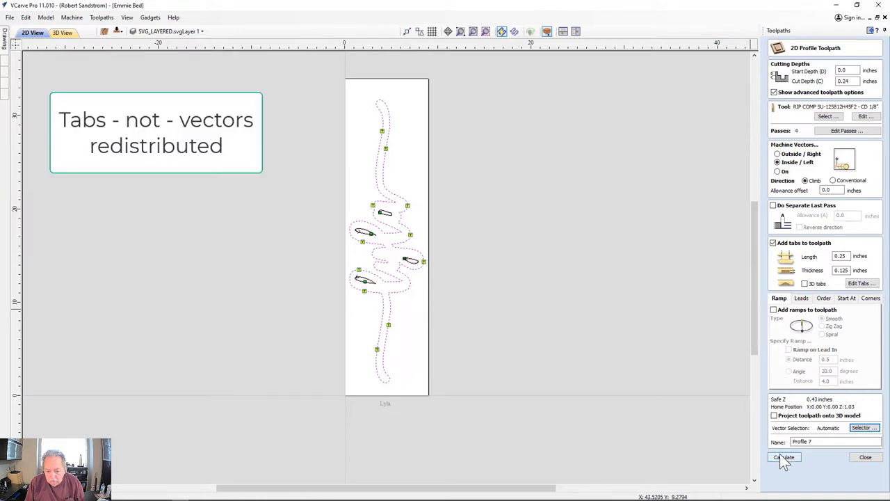
Name the second toolpath with the sign's name plus "Outside" and calculate it, accepting the cut-through warning
left_click(818, 442)
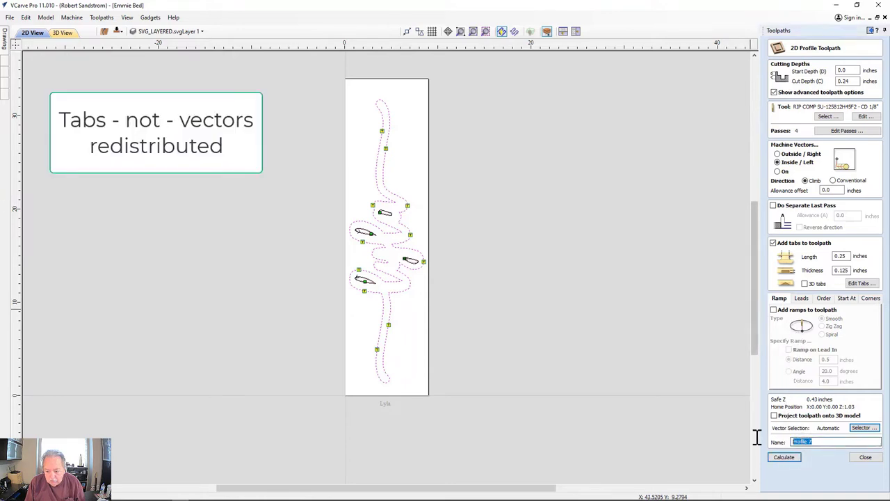
type("Lyla Outside")
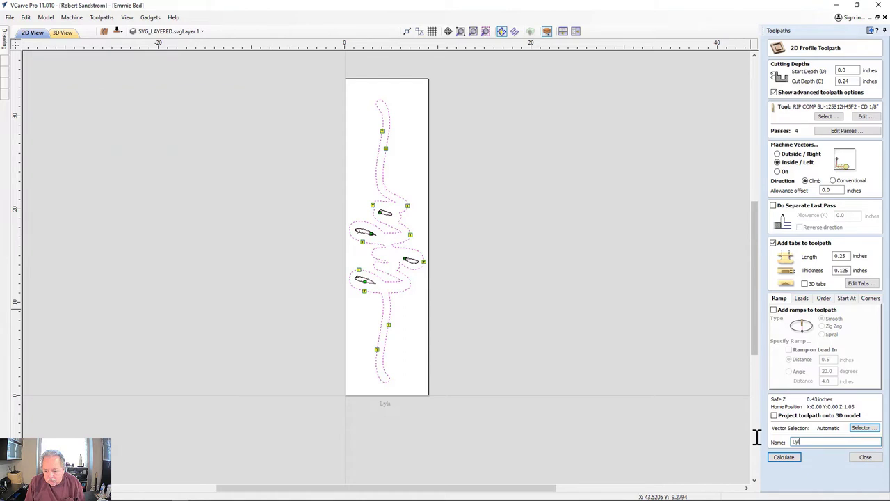
left_click(781, 457)
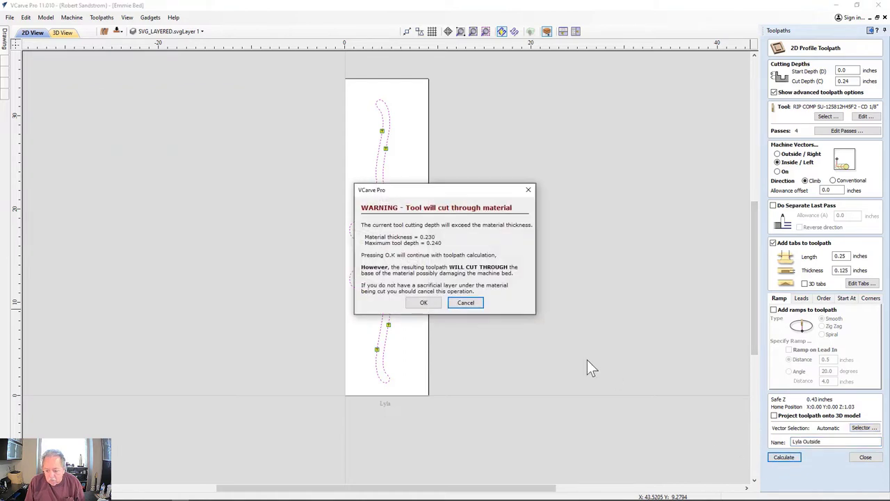
left_click(427, 305)
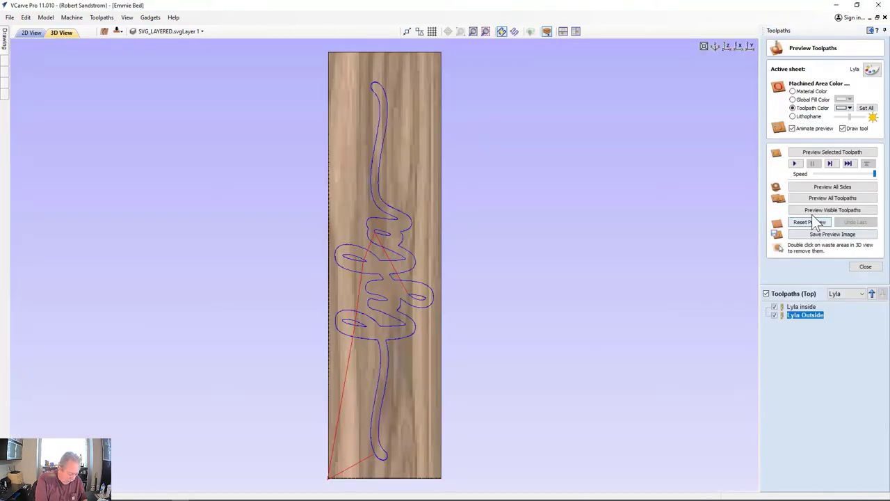
Preview all visible toolpaths and remove the four waste pieces inside the name's letter loops
left_click(819, 211)
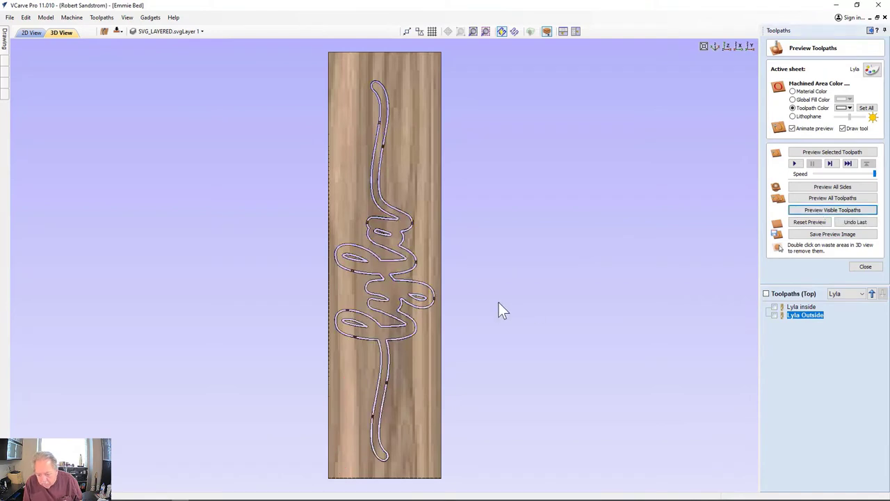
double_click(420, 297)
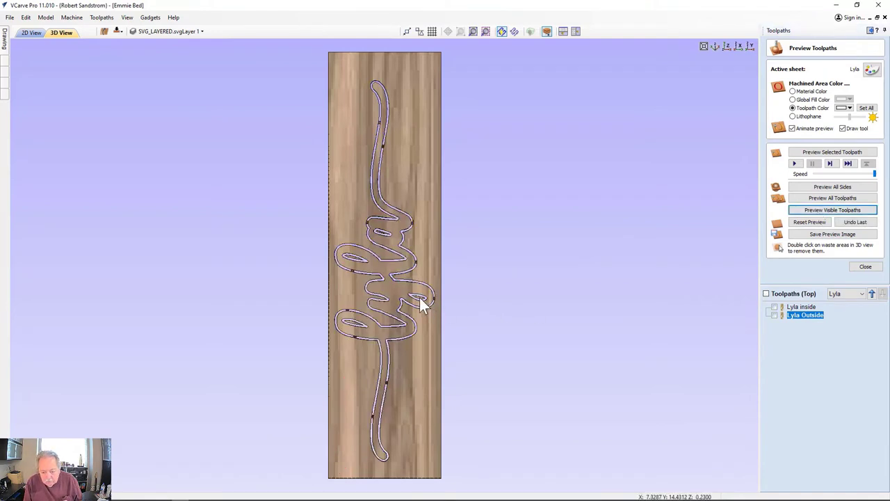
double_click(383, 234)
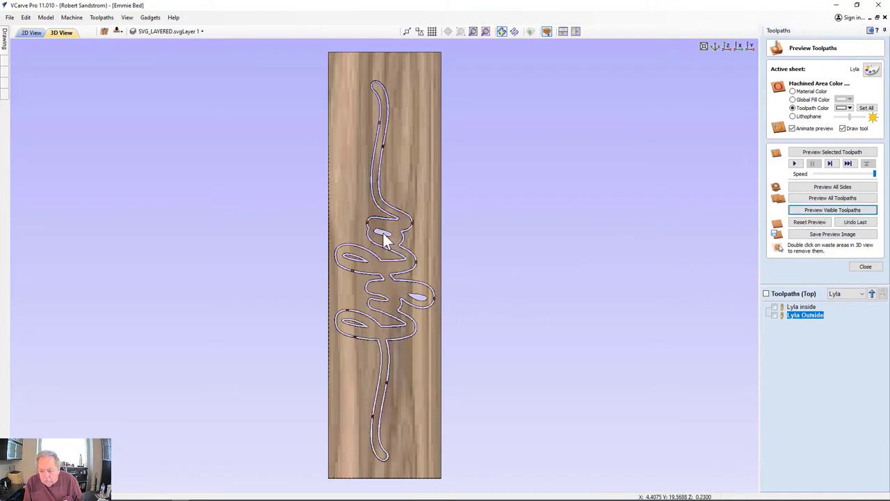
double_click(355, 262)
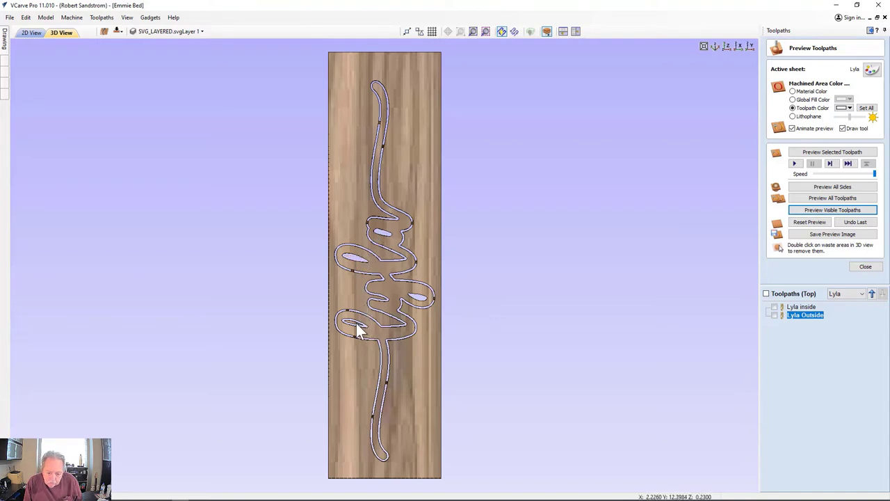
double_click(357, 331)
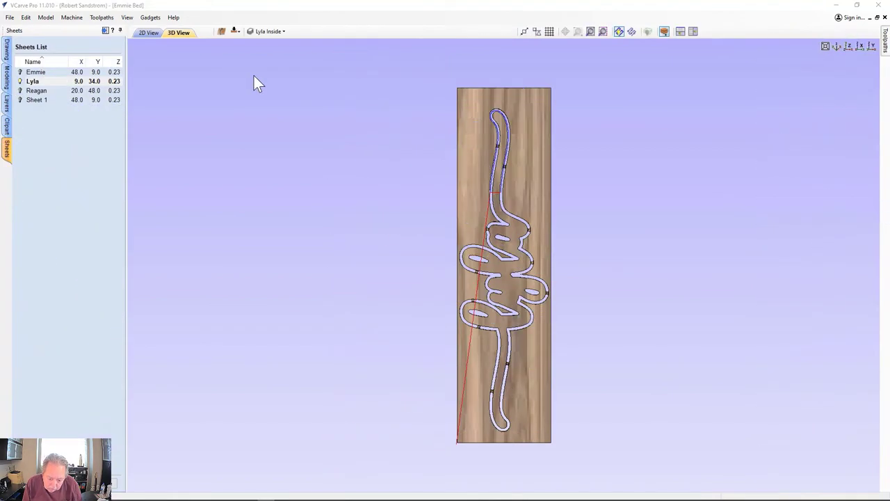
Return to the 2D view and import Laguna Bed Map Grouped.svg from the Bed Map folder
left_click(144, 34)
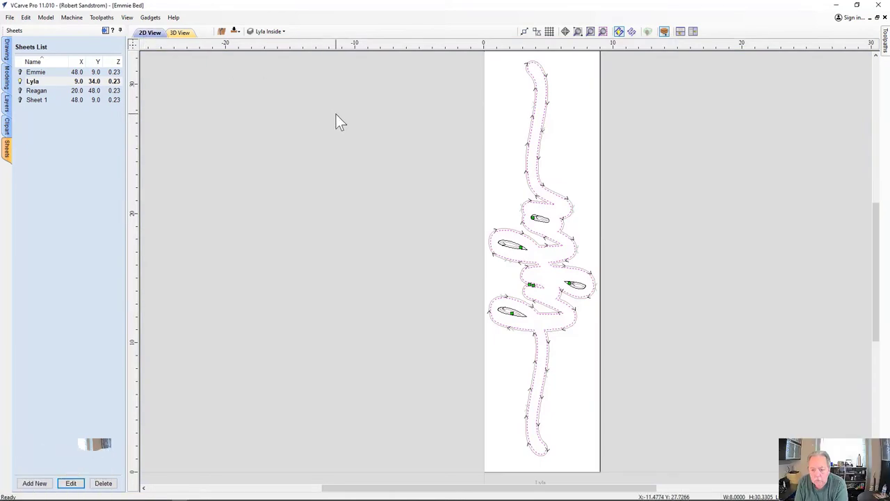
left_click(8, 55)
left_click(76, 57)
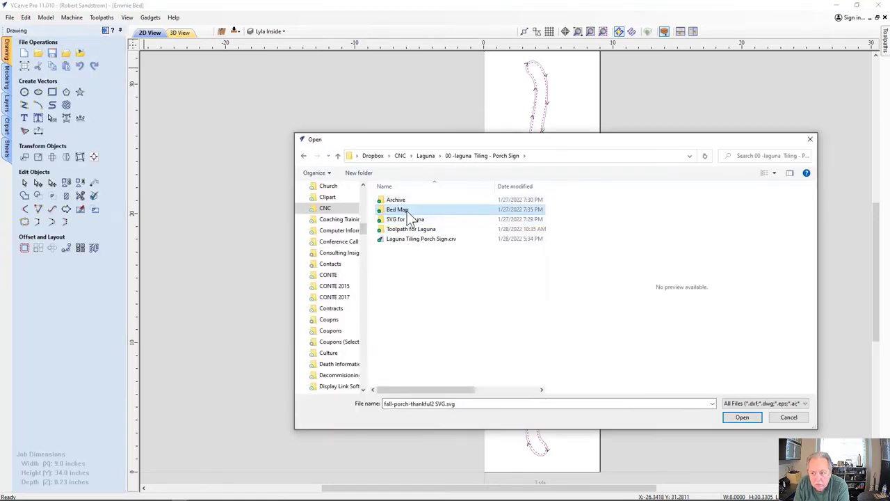
double_click(407, 210)
left_click(420, 200)
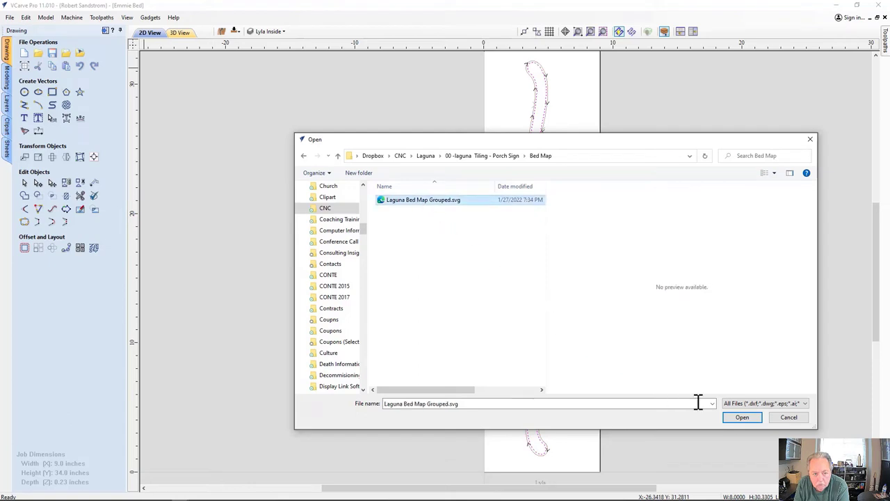
left_click(731, 418)
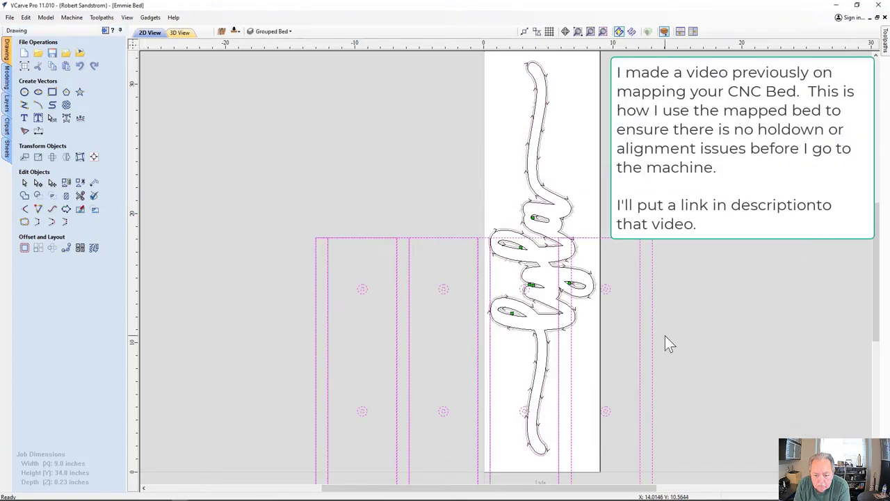
Move the grouped bed map over the sheet, snap its lower edge to the sheet's lower edge, and deselect it
scroll(464, 230, "down", 2)
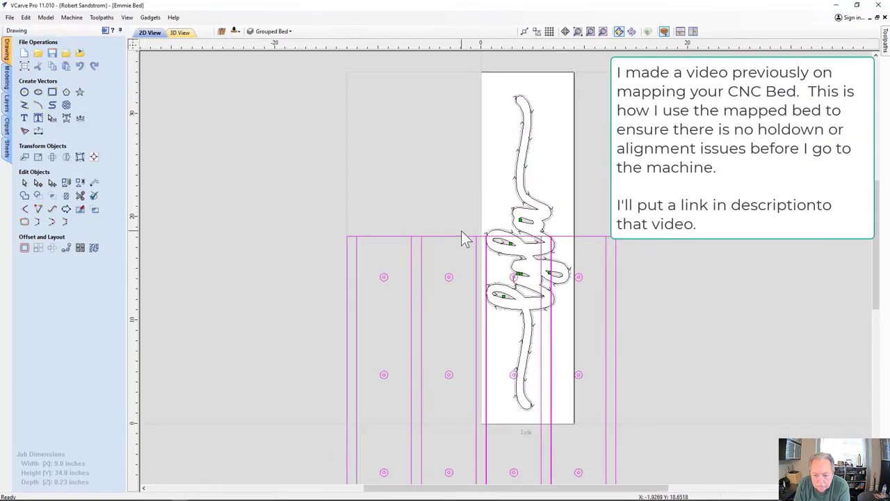
scroll(457, 235, "down", 2)
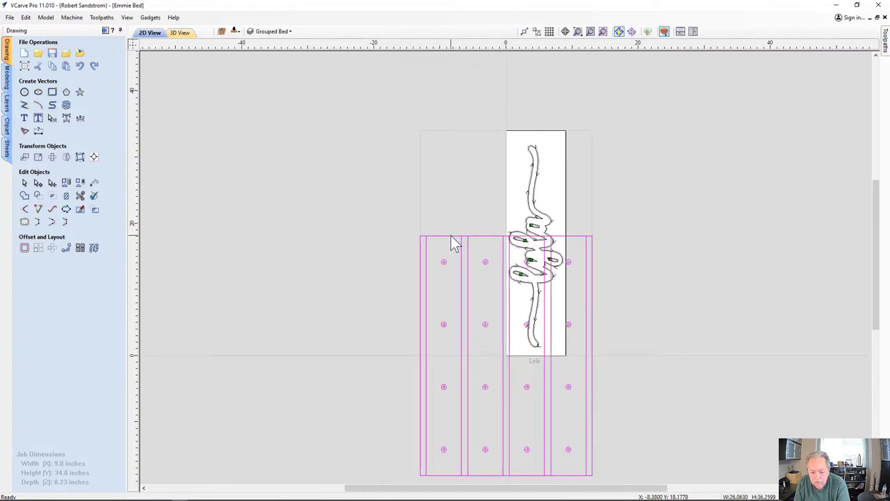
left_click_drag(455, 231, 518, 126)
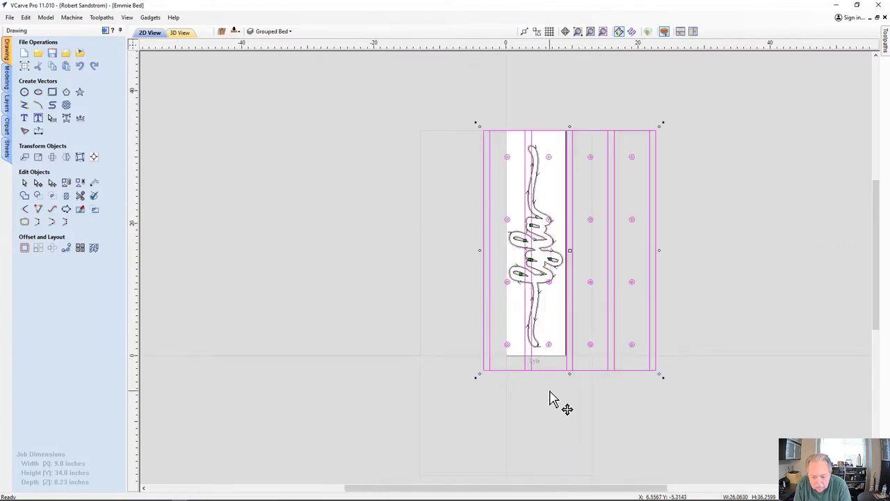
left_click_drag(552, 368, 551, 356)
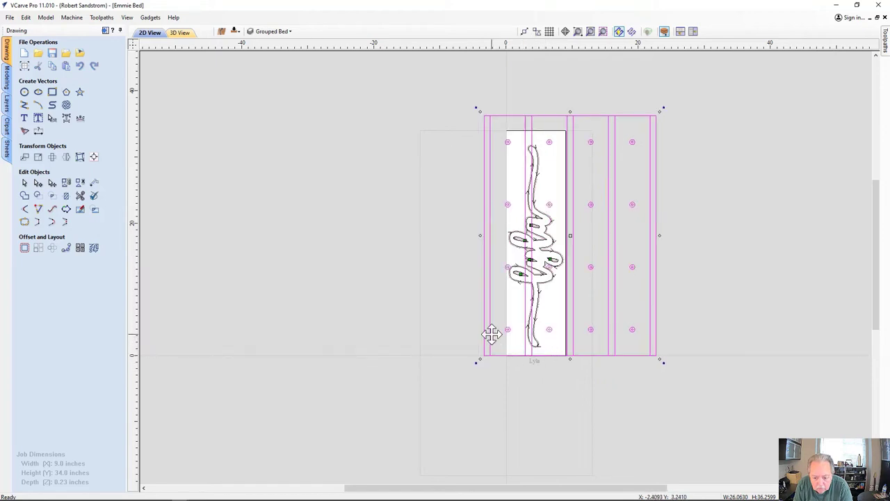
scroll(495, 336, "up", 6)
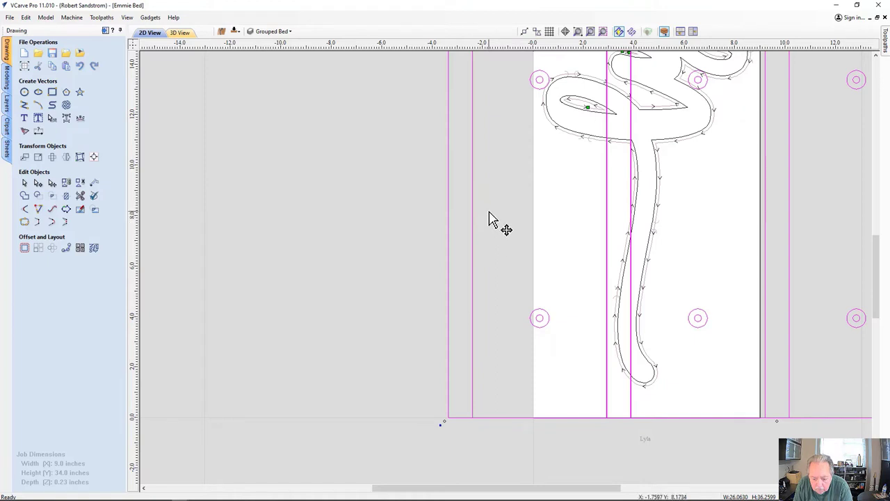
left_click(491, 237)
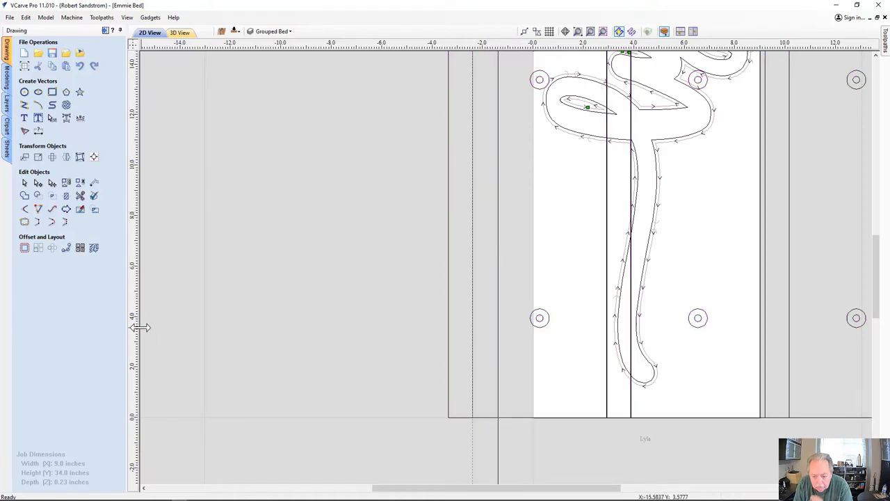
Place a vertical guide on the sheet's left edge at 0.0 and set new parallel guides to be relative to it
left_click_drag(130, 325, 533, 339)
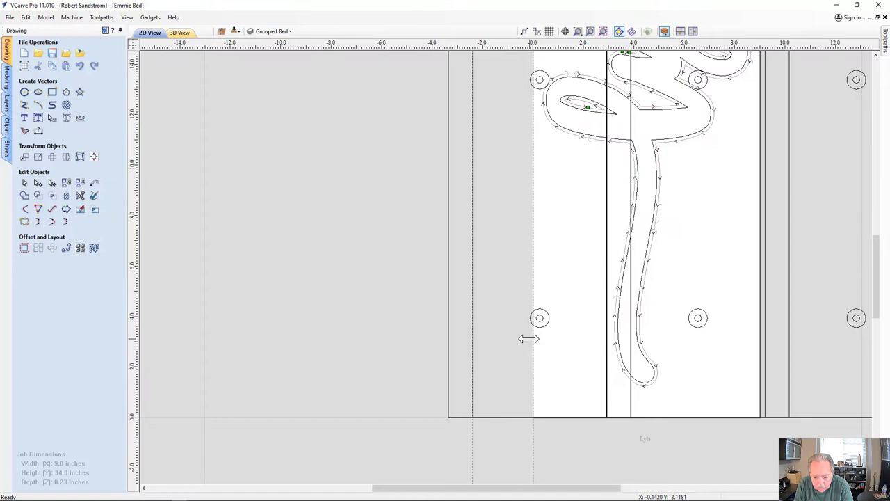
double_click(531, 339)
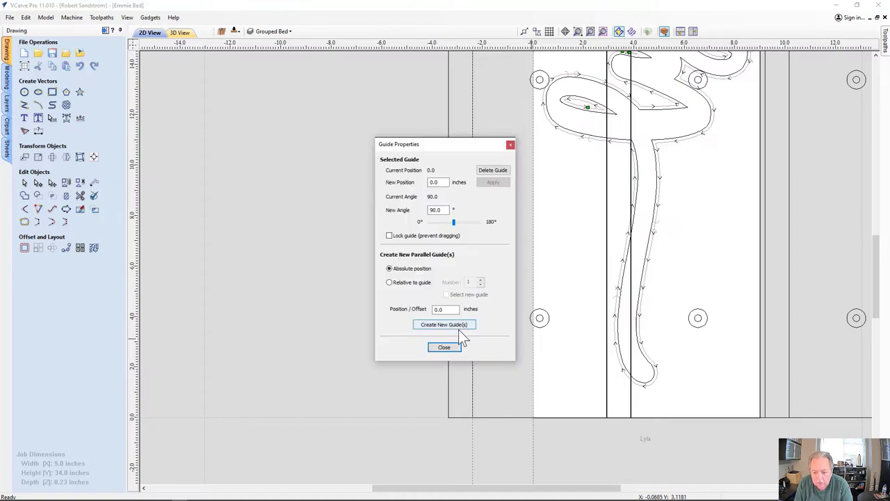
left_click(389, 282)
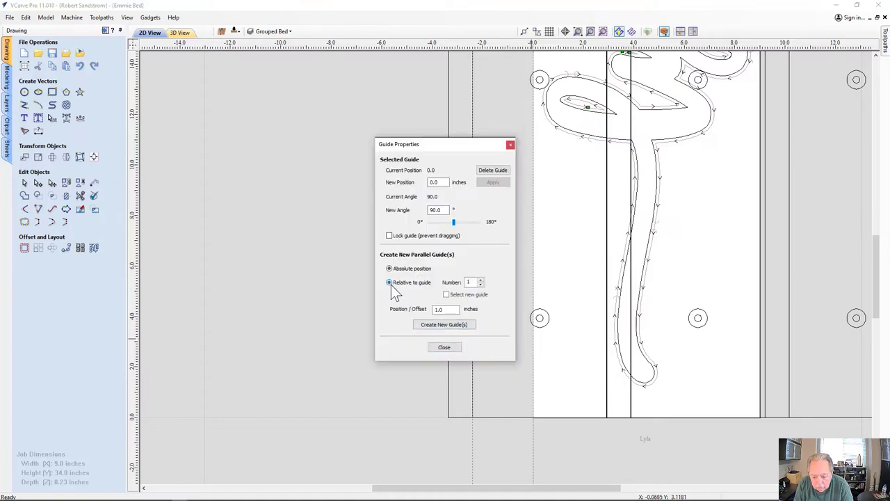